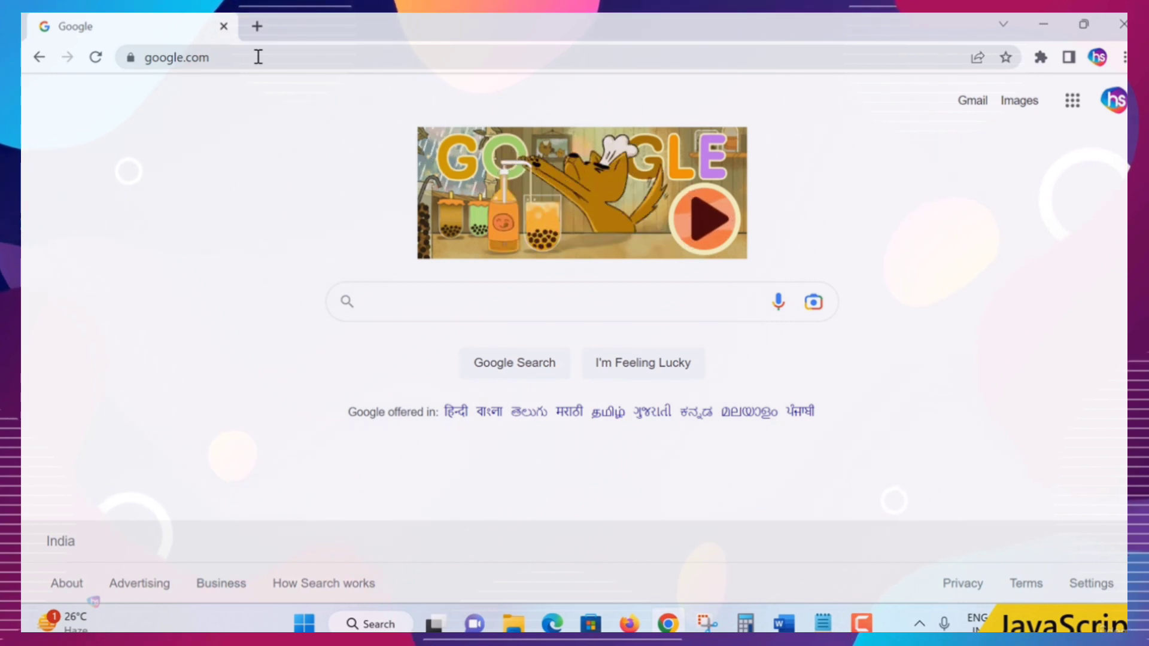
# Step: Search Google for "chat gpt" and open OpenAI's article "ChatGPT: Optimizing Language Models for Dialogue"
pyautogui.write('chat gpt')
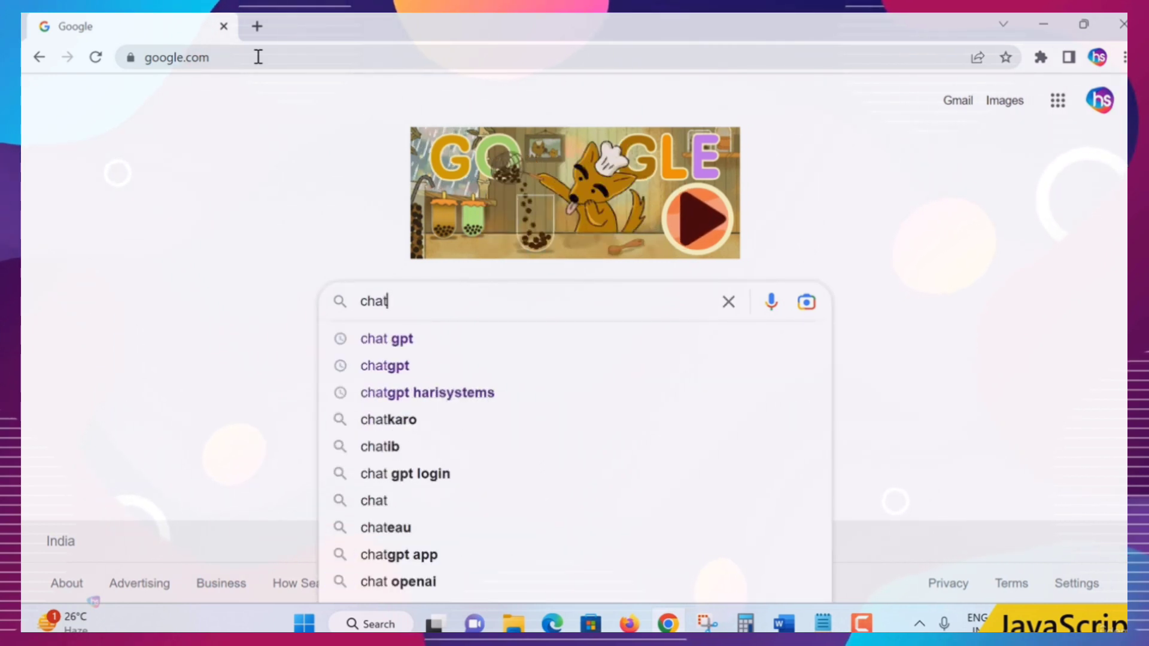
pyautogui.press('Return')
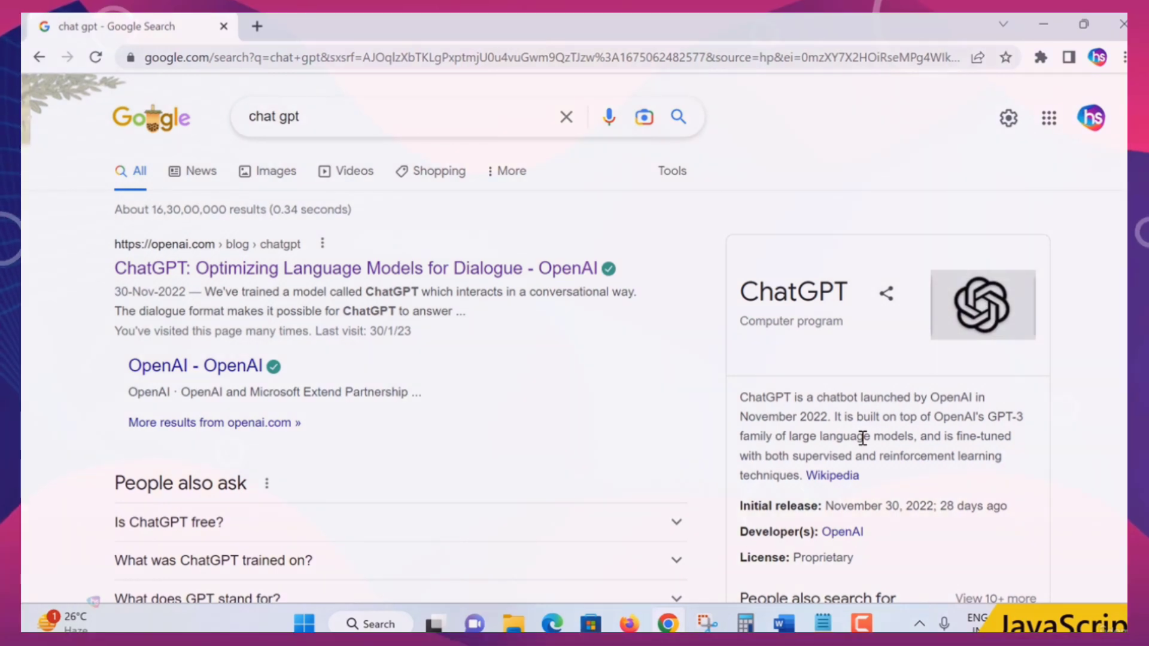
pyautogui.click(336, 278)
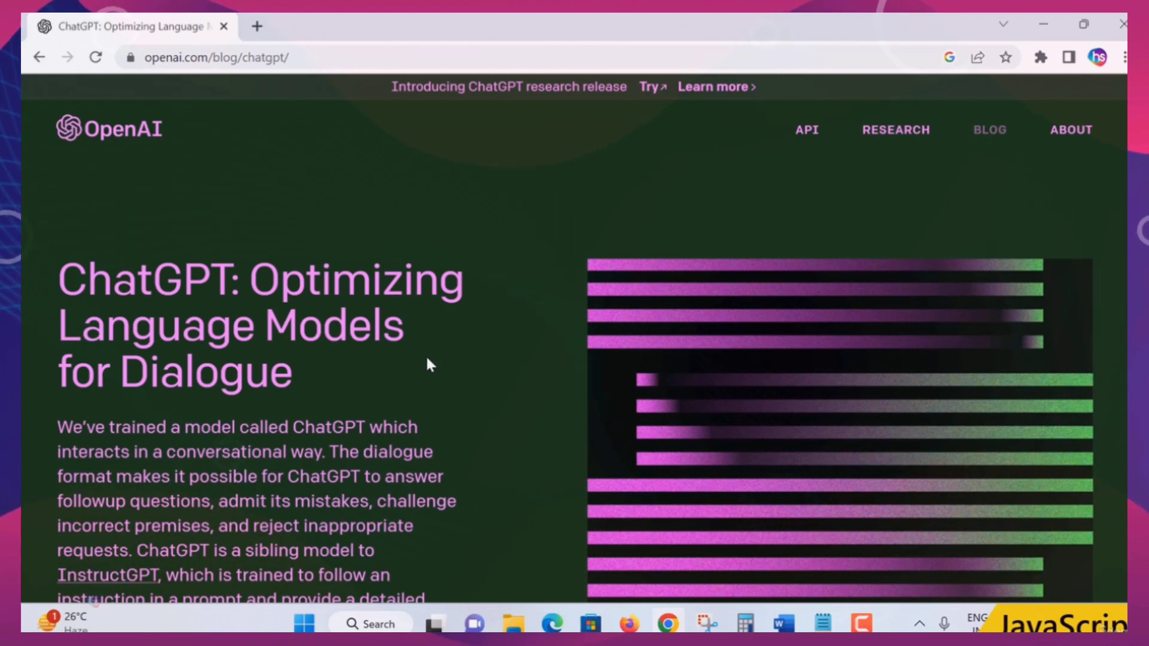
# Step: Skim the ChatGPT article from its introduction through the Samples and Methods sections
pyautogui.scroll(-2, 431, 362)
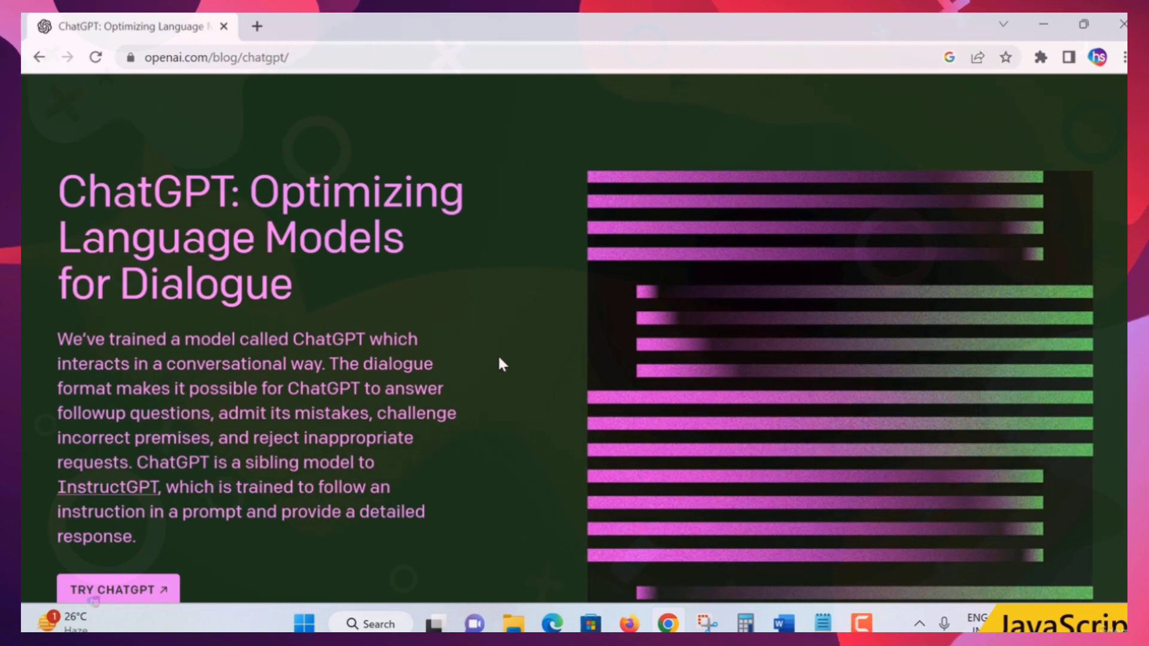
pyautogui.scroll(-5, 492, 365)
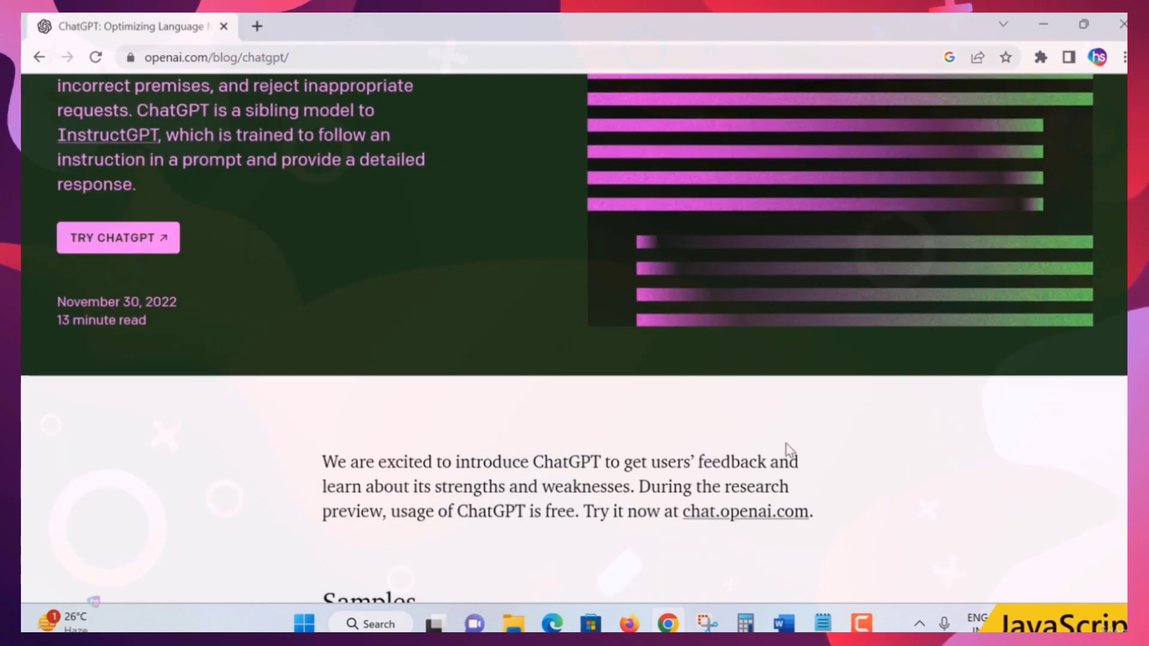
pyautogui.scroll(-1, 892, 482)
pyautogui.scroll(-5, 908, 487)
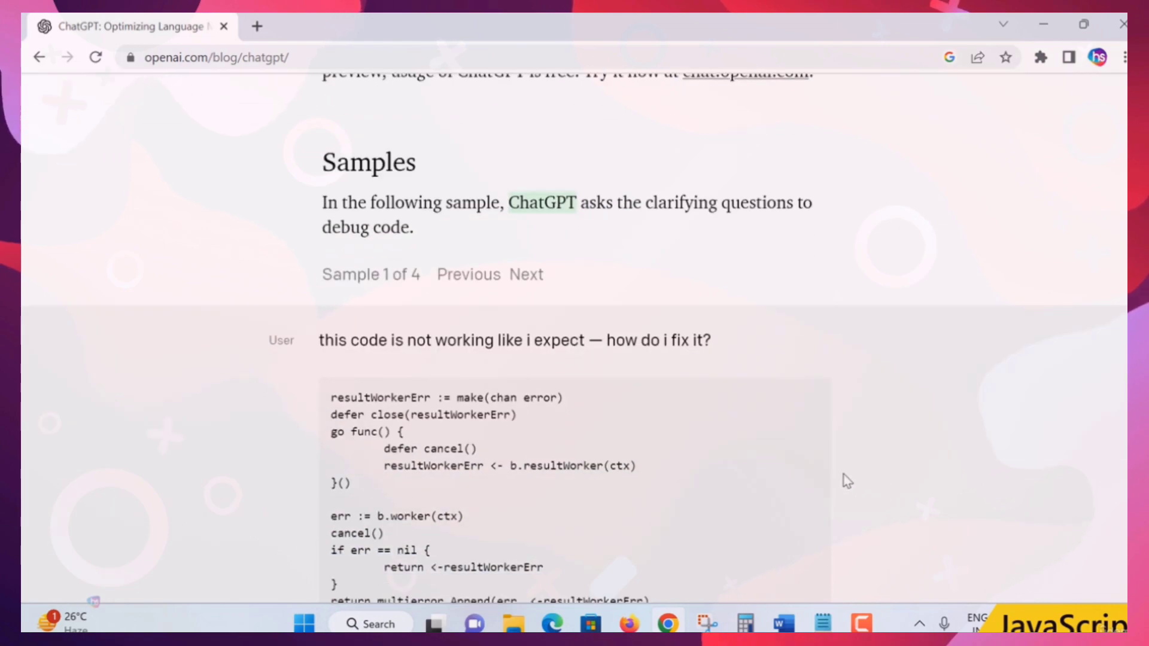
pyautogui.scroll(-20, 847, 481)
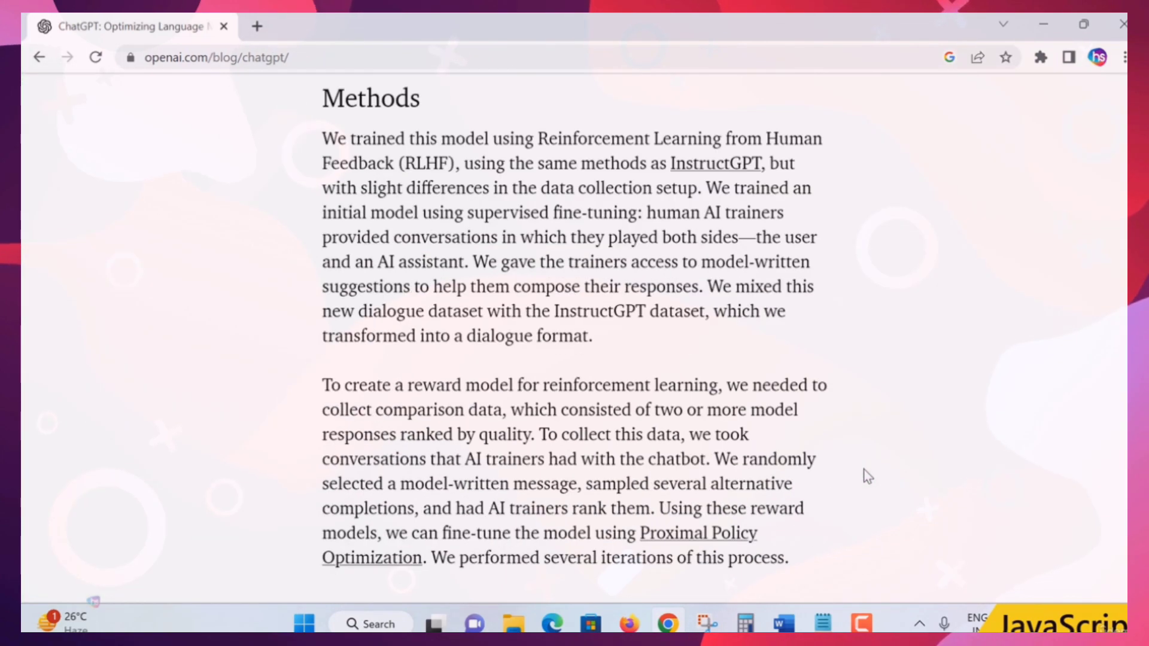
pyautogui.scroll(20, 867, 473)
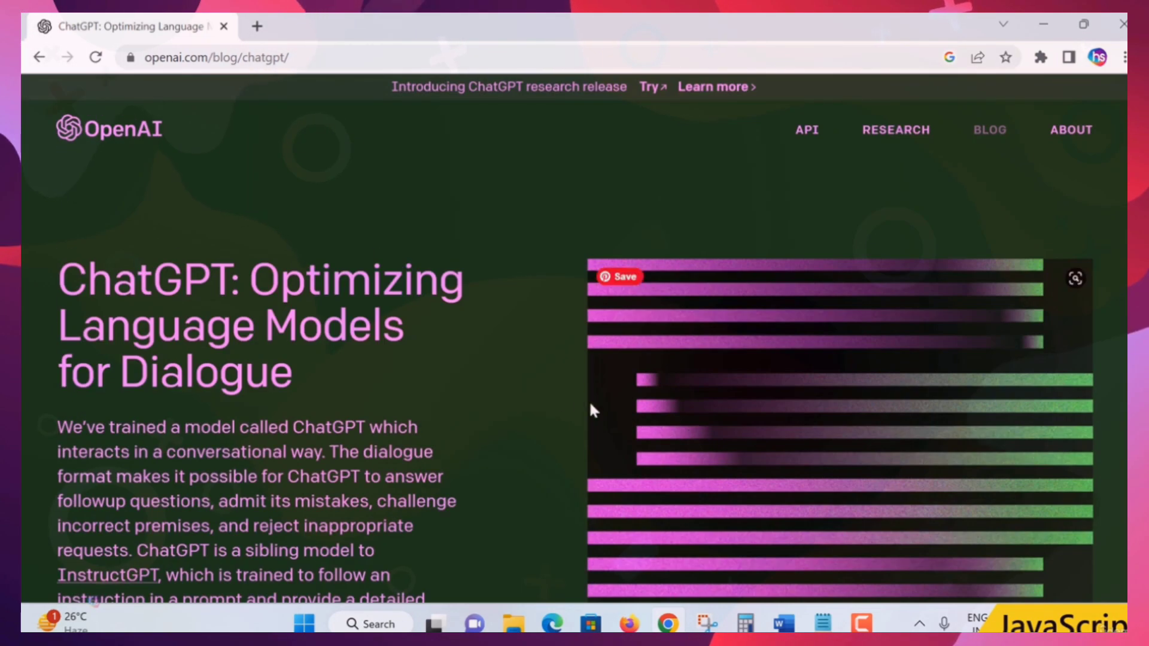
# Step: Launch ChatGPT from the Try ChatGPT link in the article's introduction
pyautogui.scroll(-1, 574, 407)
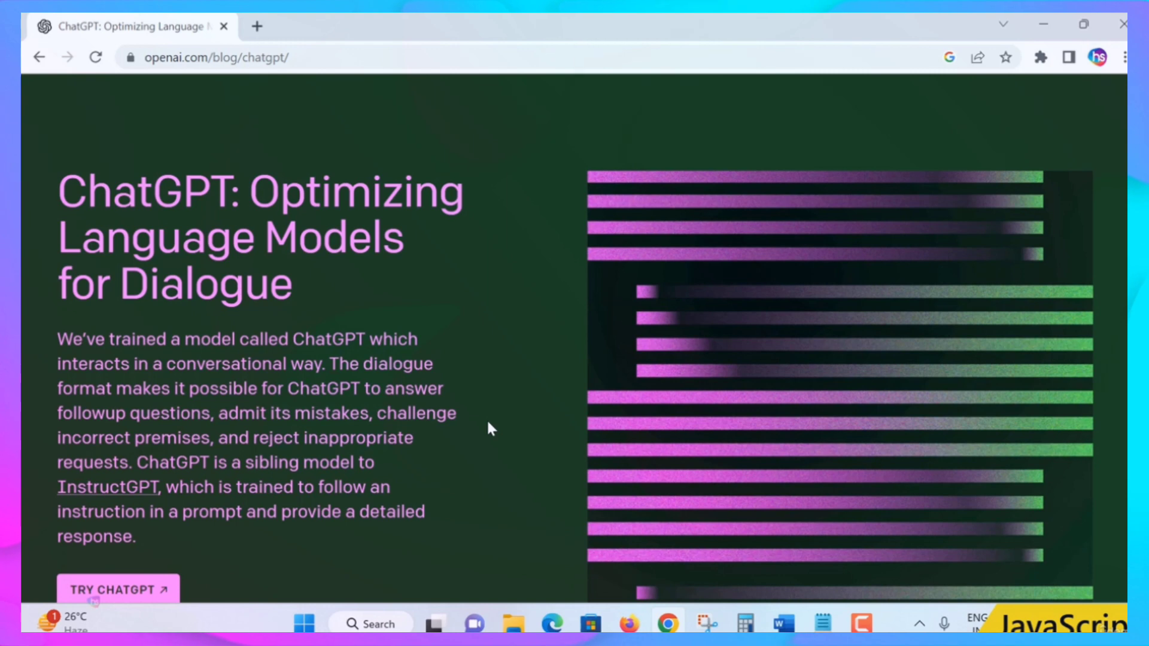
pyautogui.scroll(-1, 489, 426)
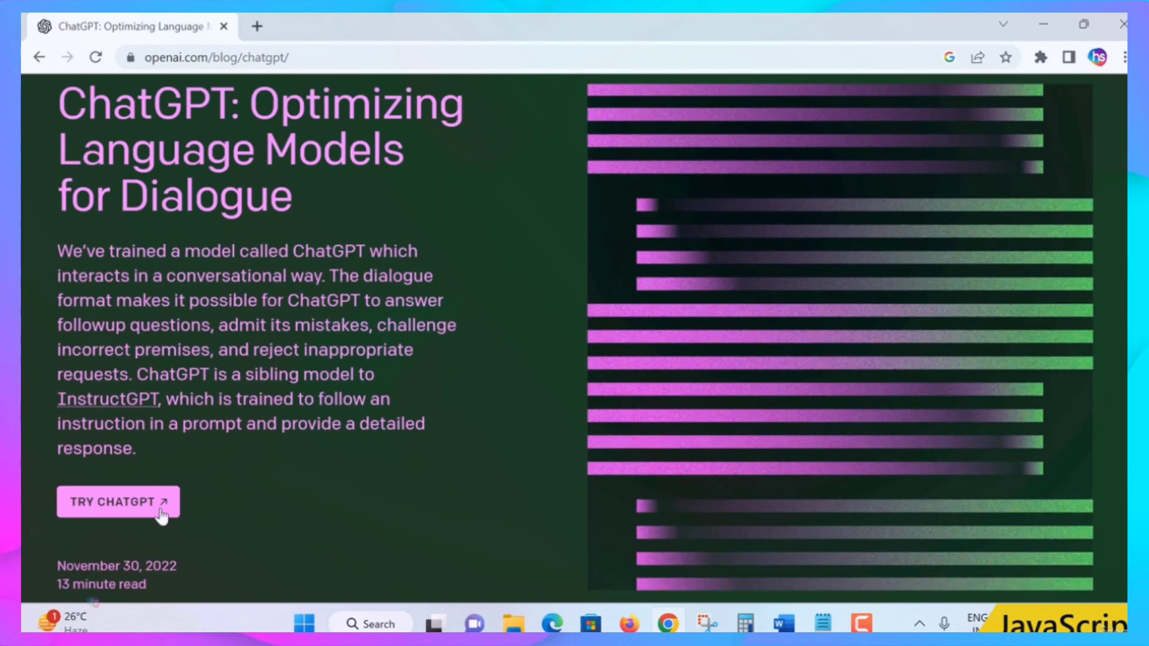
pyautogui.click(123, 503)
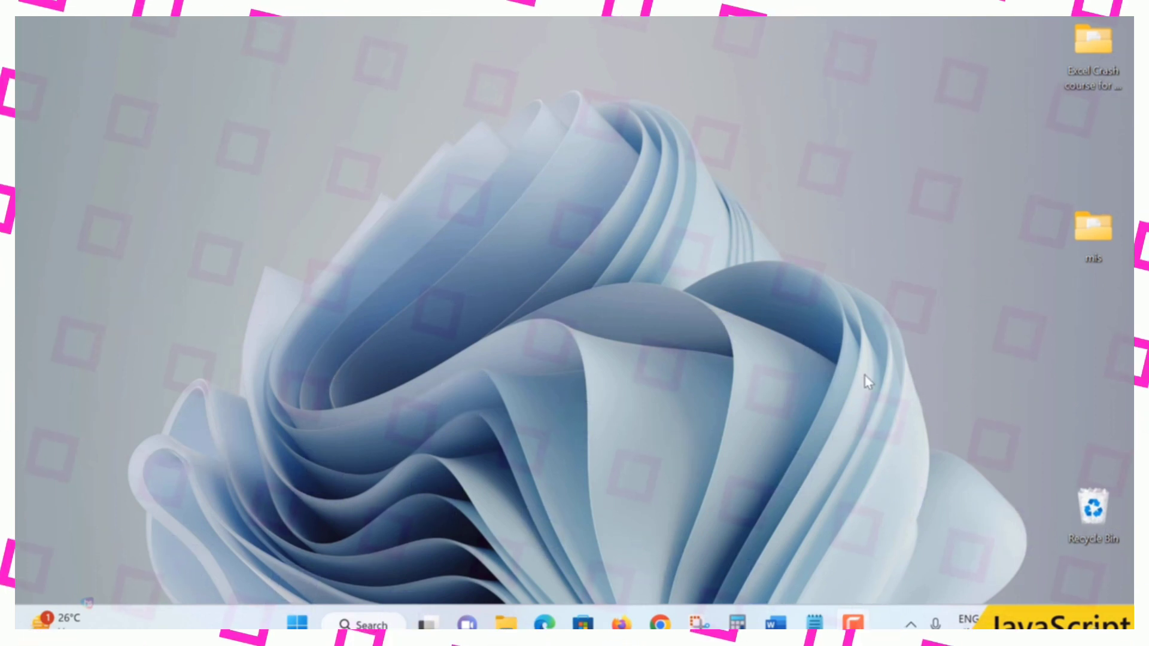
# Step: In a new Chrome window, search for "chat gpt" and open OpenAI's ChatGPT article from the results
pyautogui.click(659, 624)
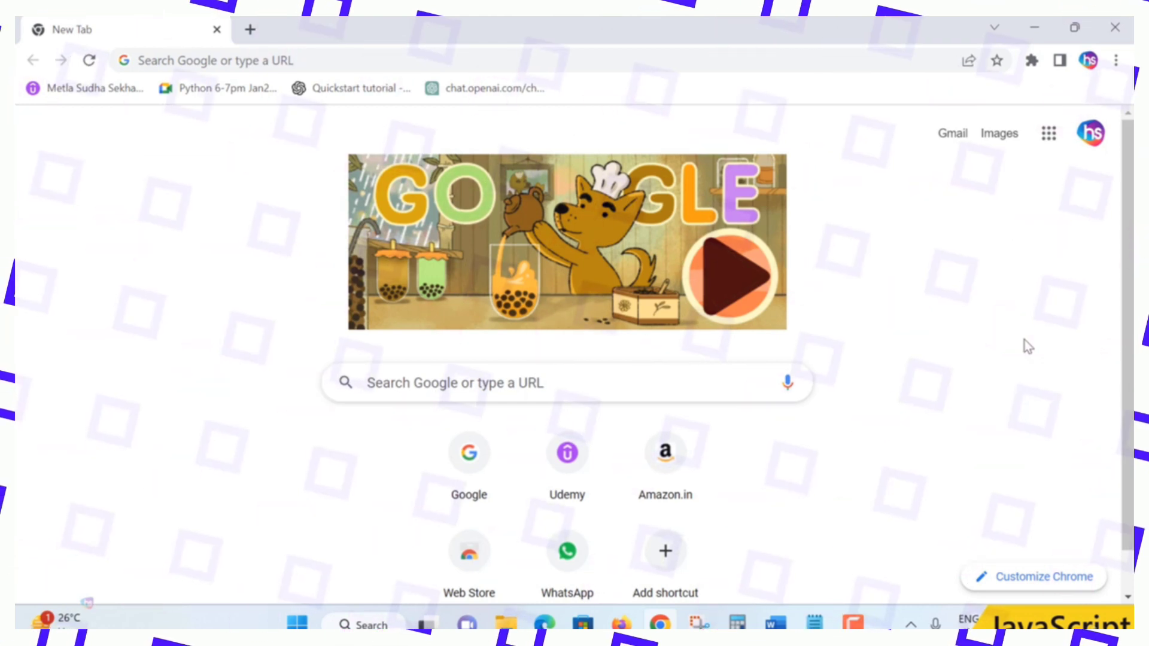
pyautogui.click(627, 396)
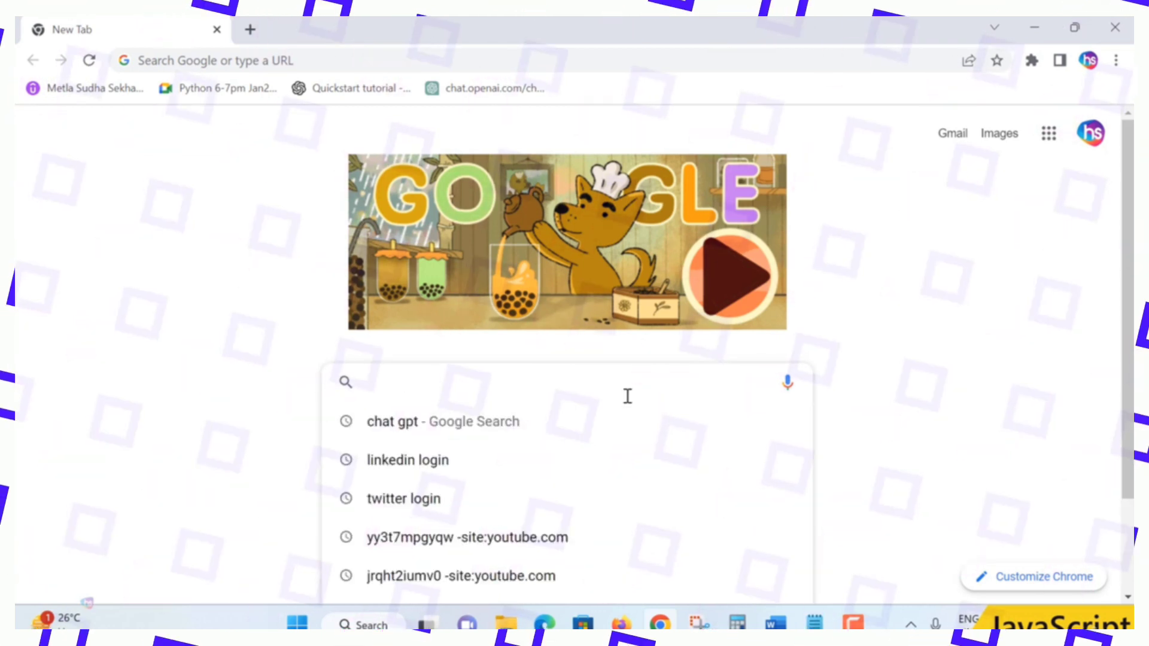
pyautogui.write('chat gpt')
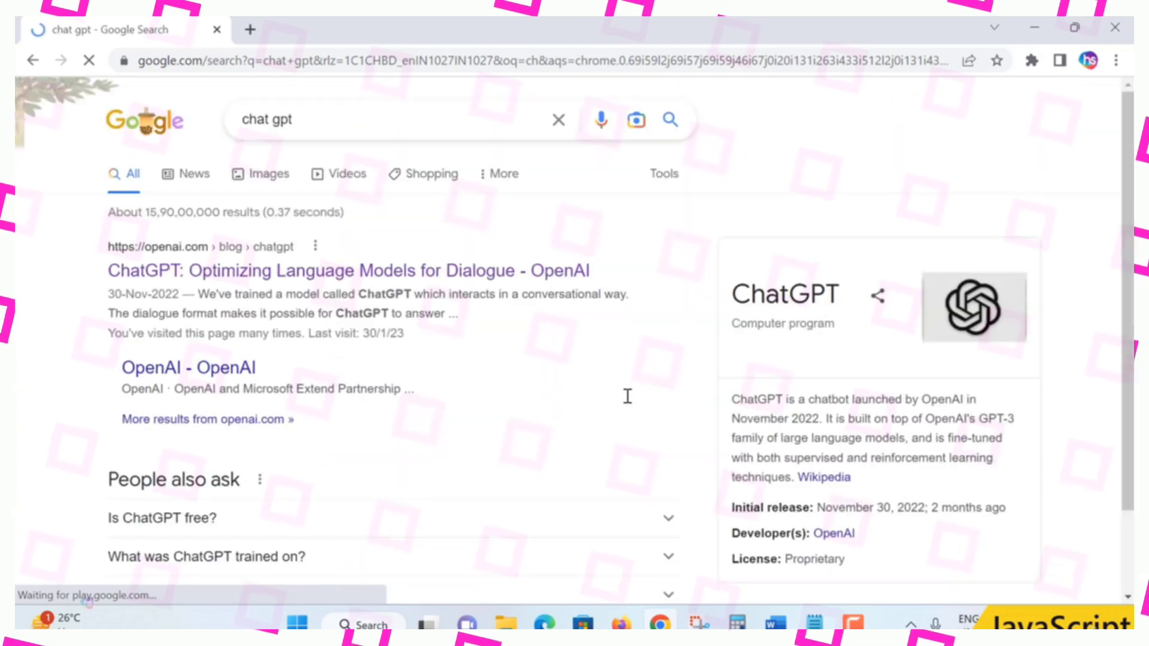
pyautogui.click(510, 272)
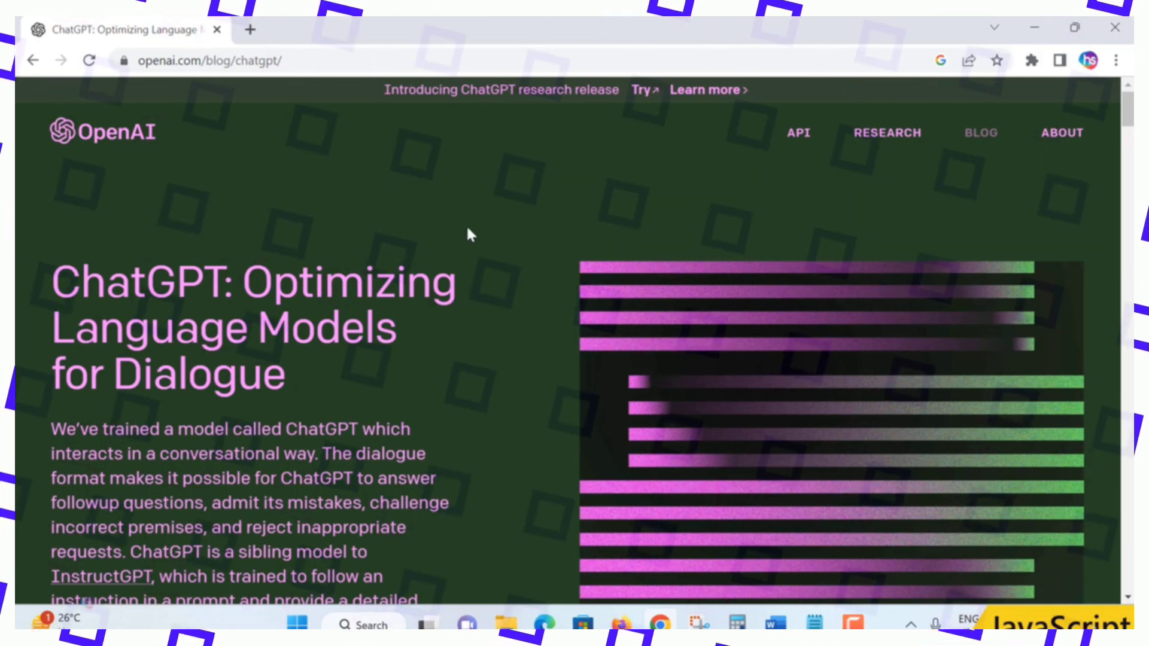
# Step: Open the ChatGPT login page through the article's Try ChatGPT link
pyautogui.click(169, 61)
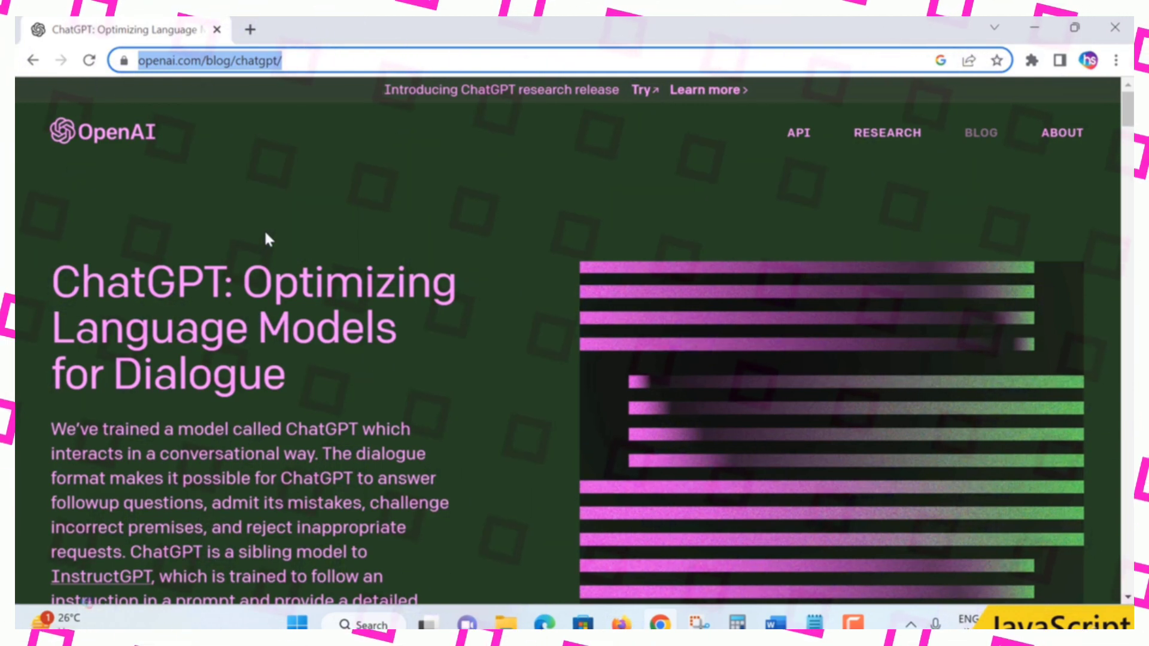
pyautogui.click(283, 227)
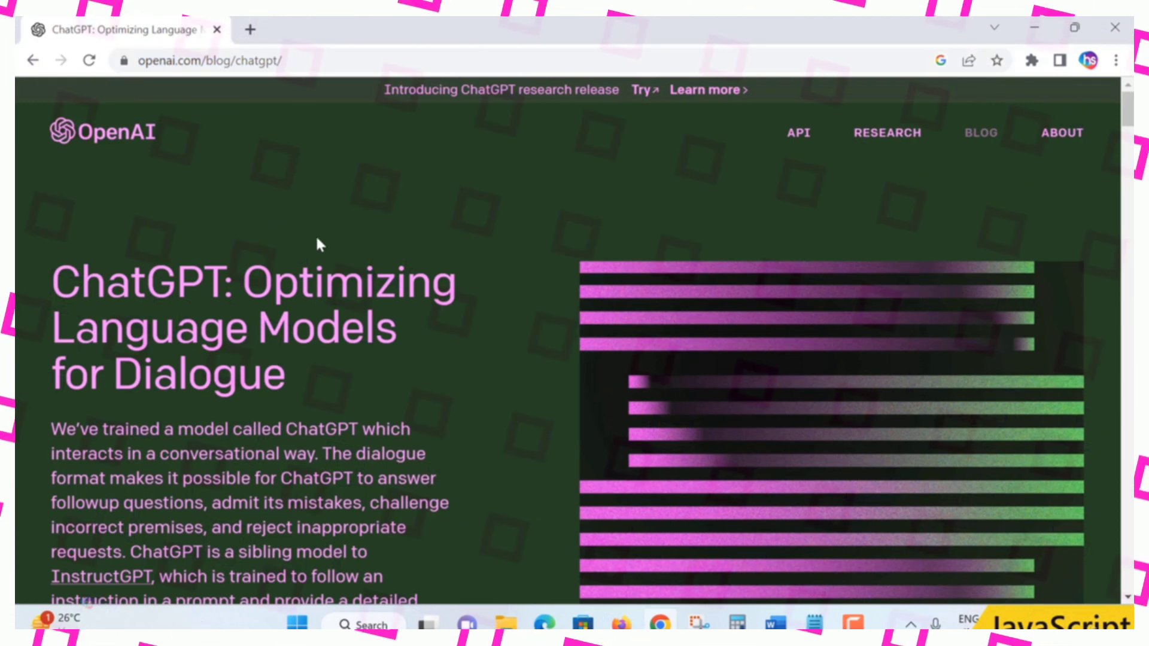
pyautogui.scroll(-8, 318, 243)
pyautogui.scroll(3, 336, 268)
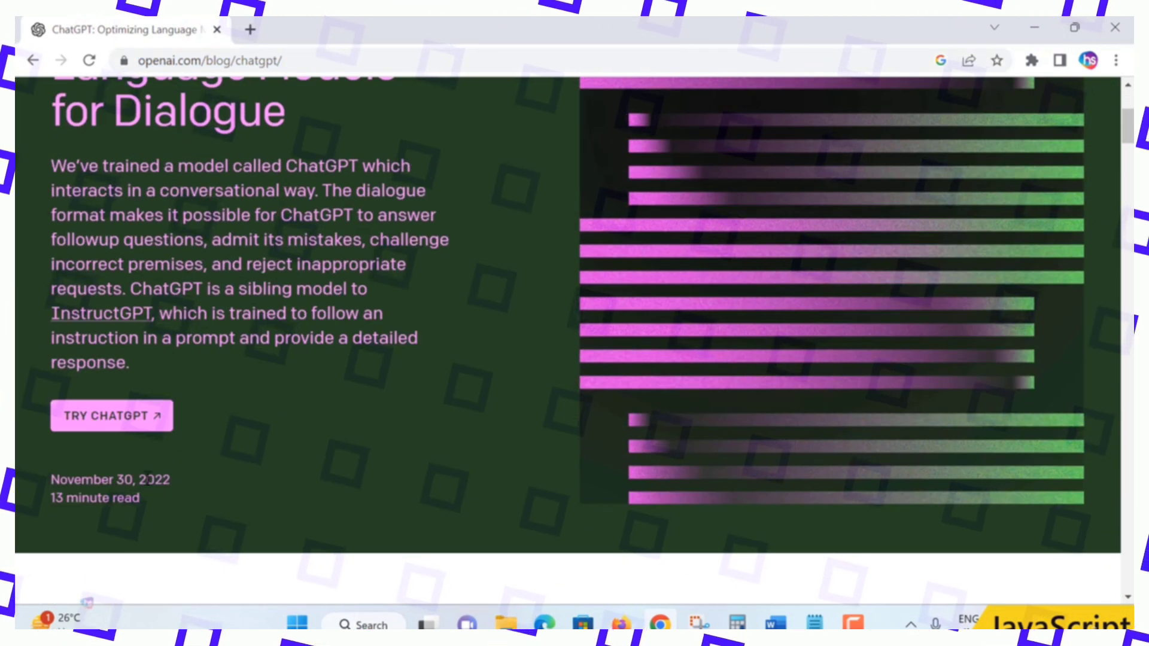
pyautogui.click(101, 420)
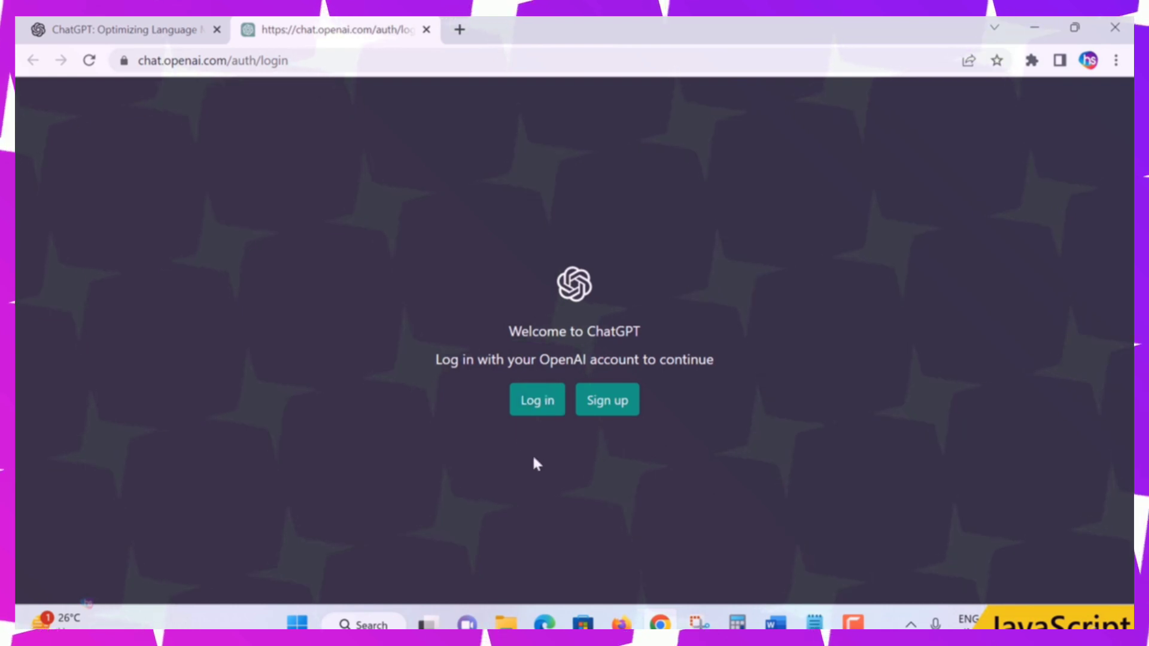
# Step: Sign up for ChatGPT with the Continue with Google option, choosing one of the listed Google accounts
pyautogui.click(616, 413)
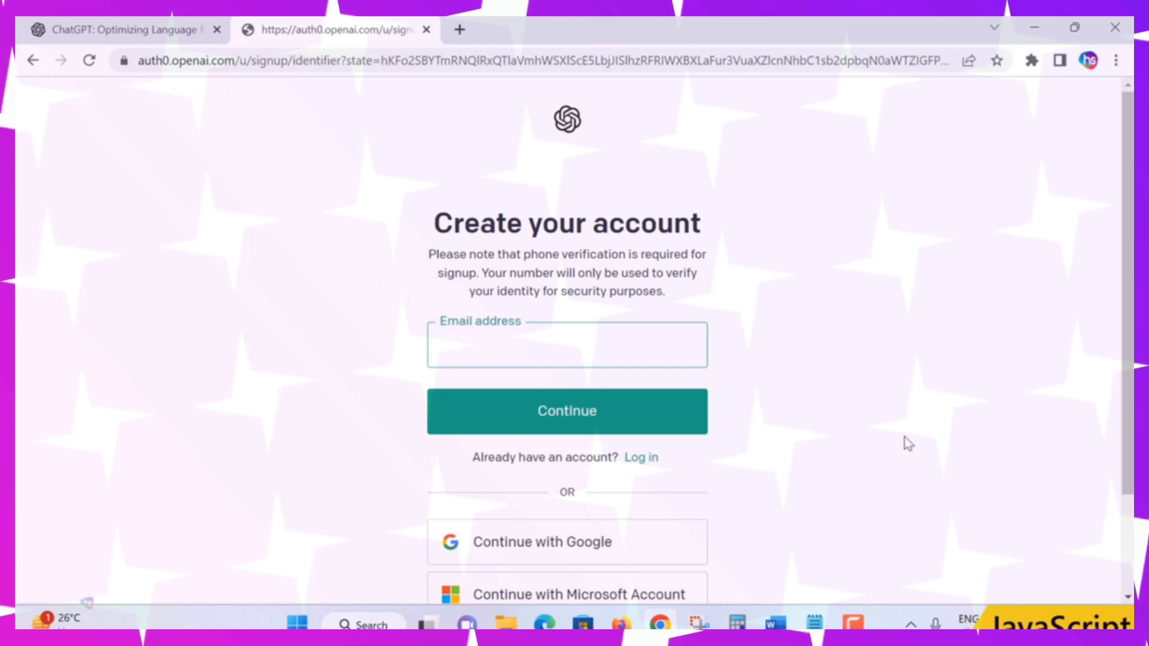
pyautogui.scroll(-1, 904, 437)
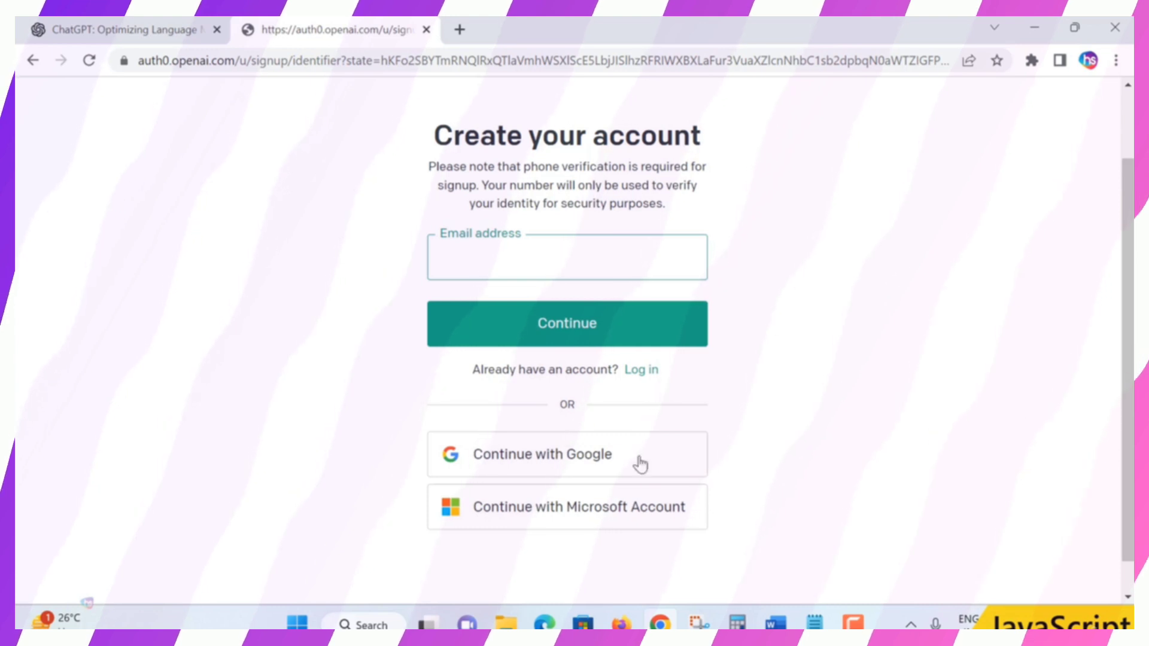
pyautogui.click(533, 471)
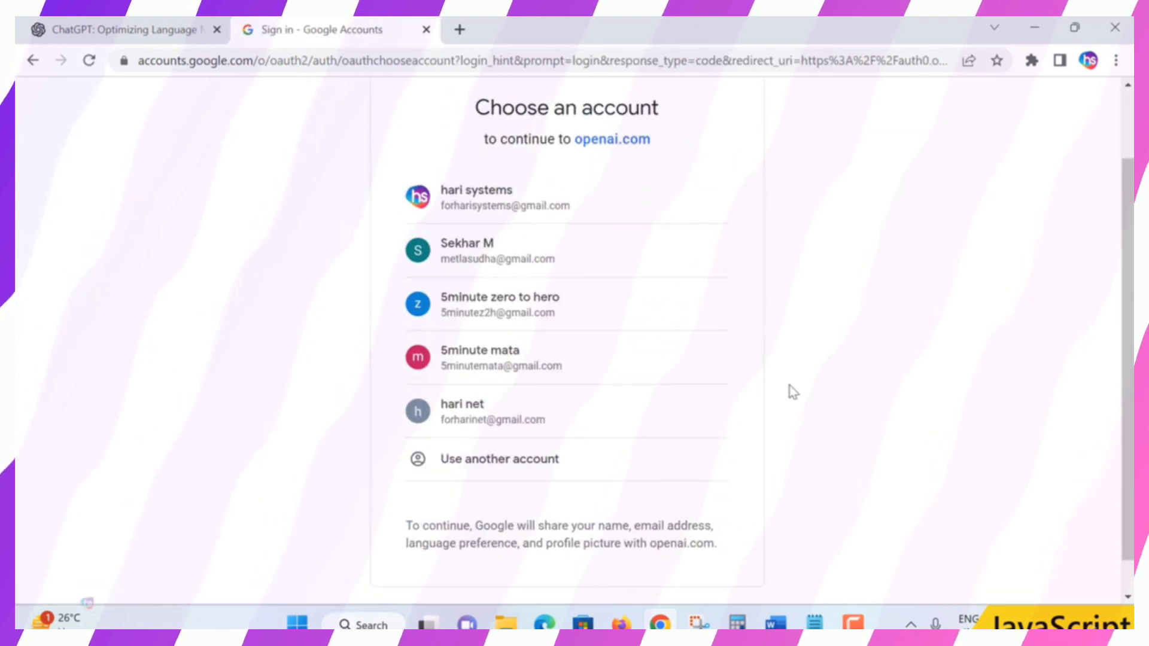
pyautogui.click(562, 418)
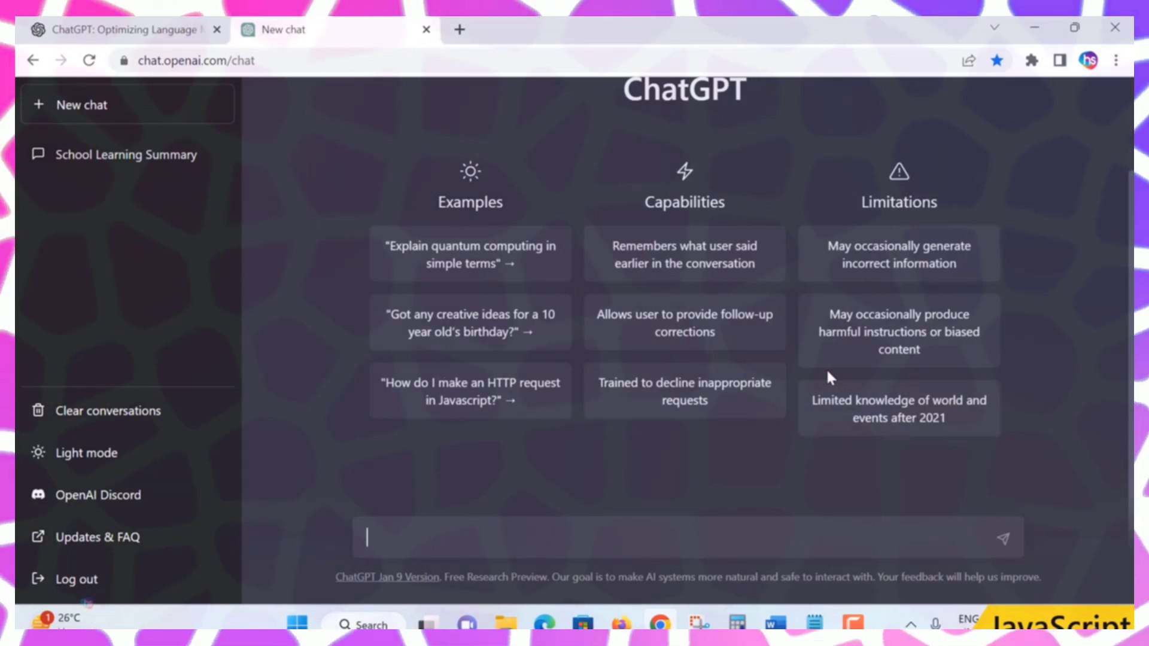
pyautogui.scroll(2, 831, 370)
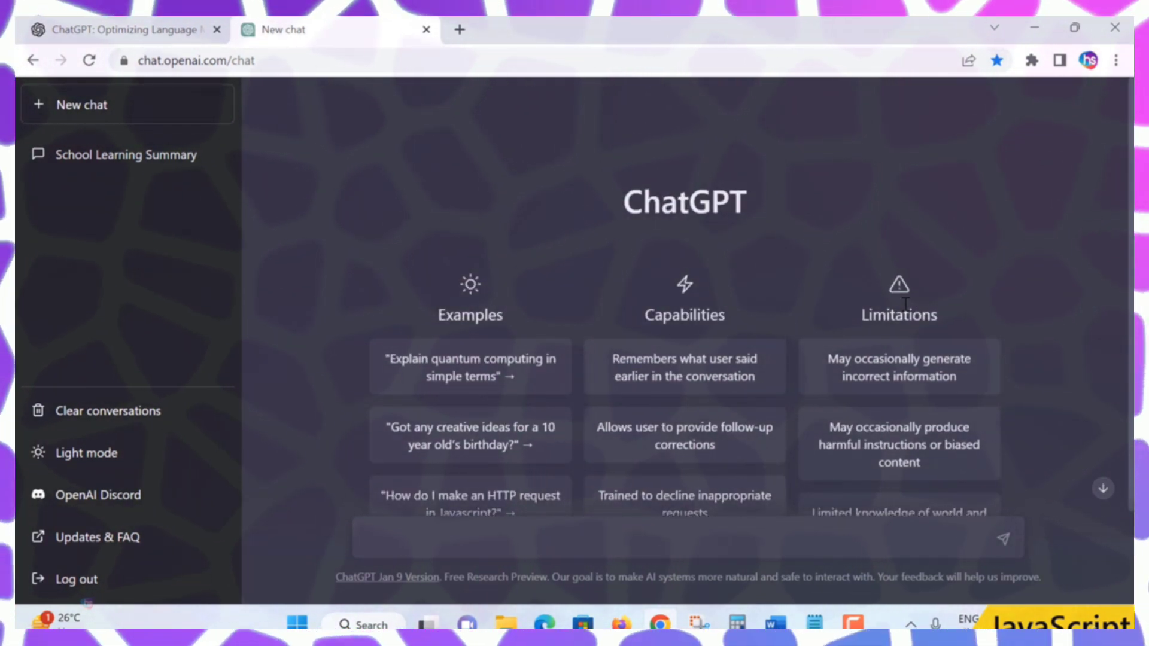
pyautogui.scroll(-2, 1003, 326)
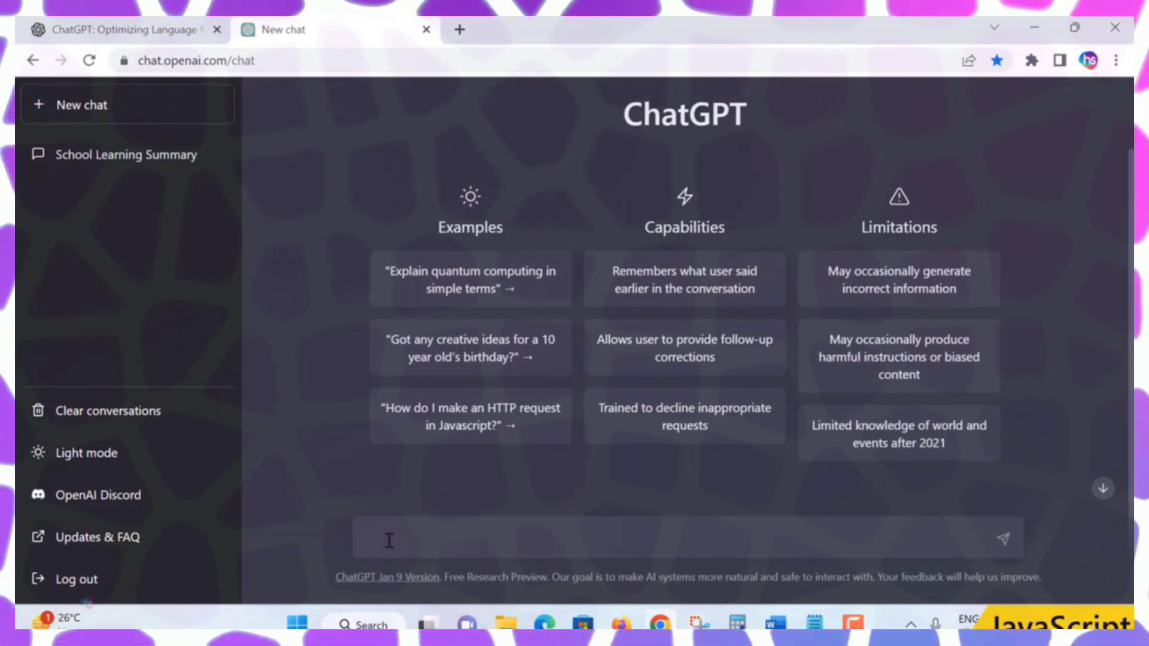
pyautogui.write('Here we ')
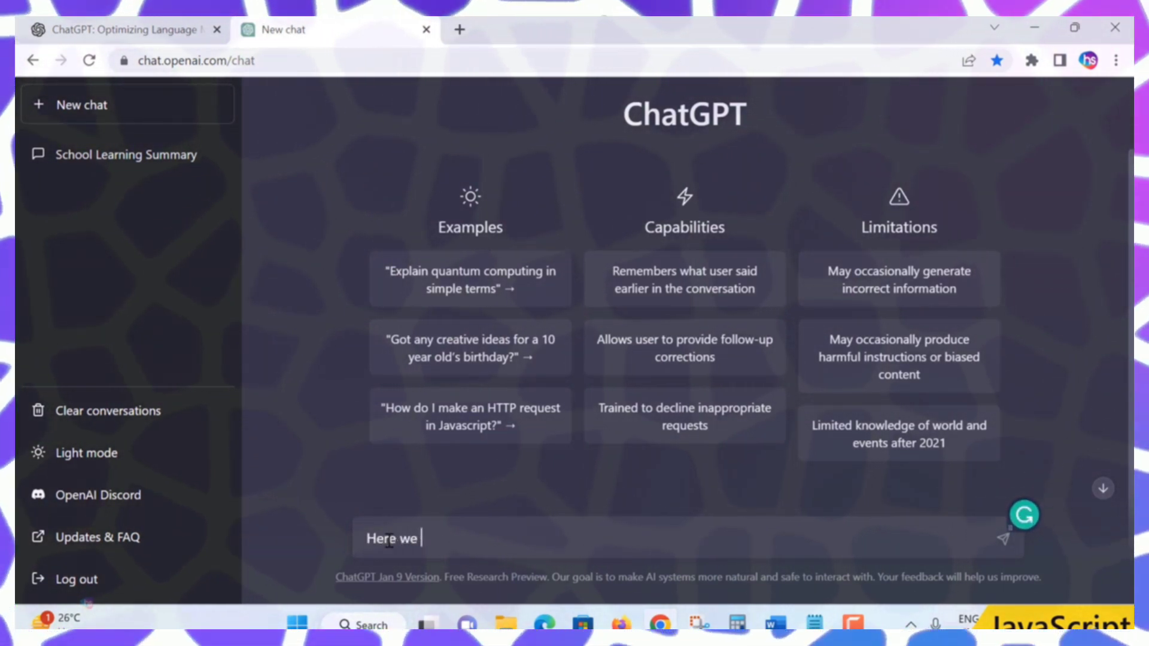
pyautogui.write('nedfun')
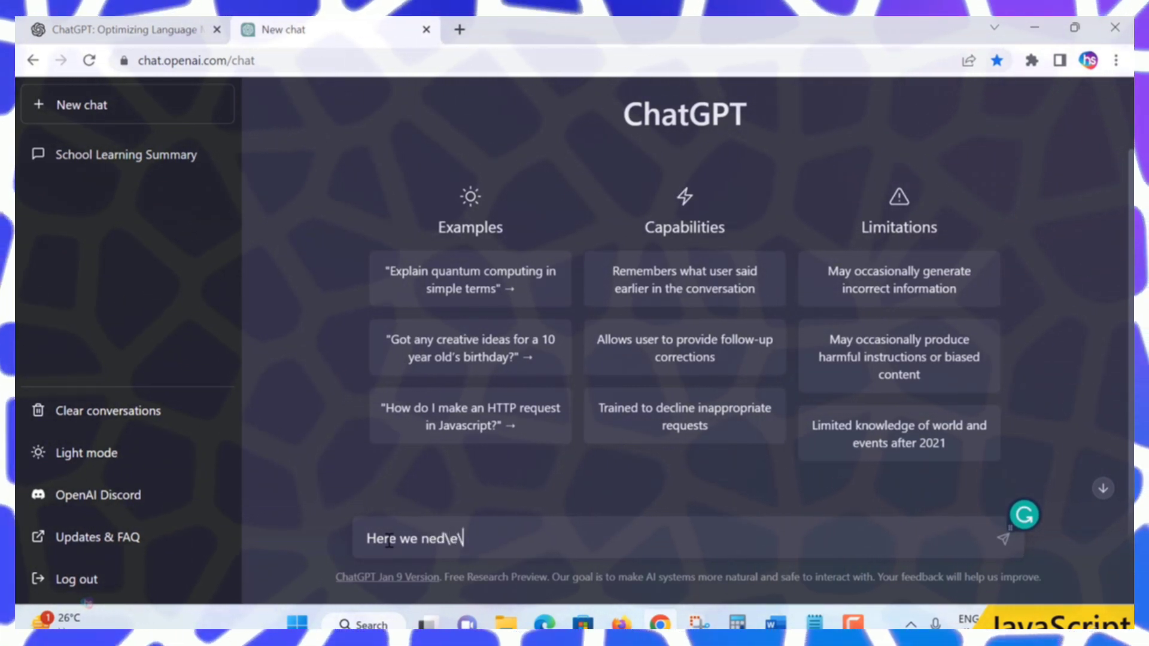
pyautogui.press('BackSpace')
pyautogui.press('BackSpace')
pyautogui.press('BackSpace')
pyautogui.press('BackSpace')
pyautogui.press('BackSpace')
pyautogui.write('eed')
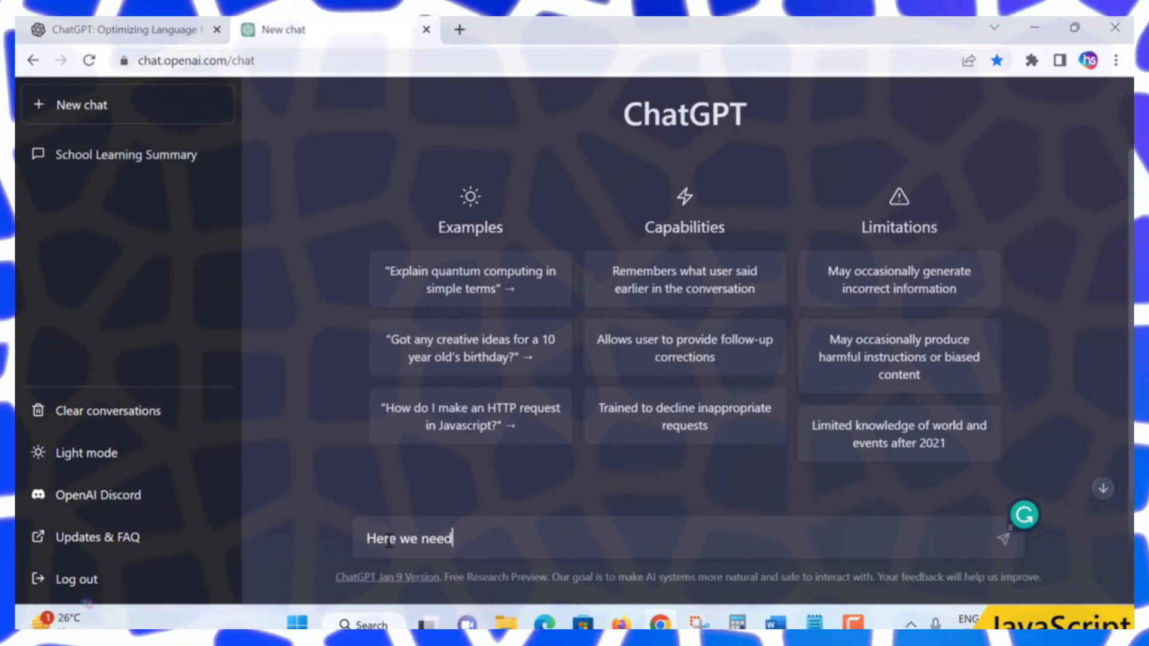
pyautogui.write(' to ask')
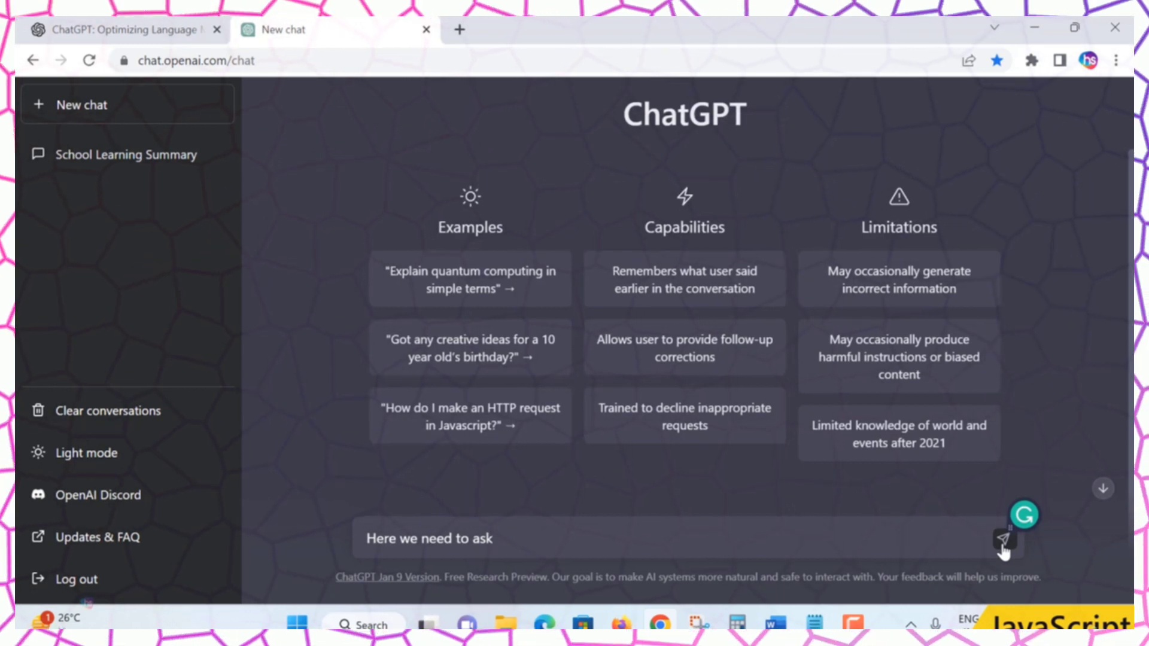
pyautogui.press('BackSpace')
pyautogui.press('BackSpace')
pyautogui.press('BackSpace')
pyautogui.press('BackSpace')
pyautogui.press('BackSpace')
pyautogui.press('BackSpace')
pyautogui.press('BackSpace')
pyautogui.press('BackSpace')
pyautogui.press('BackSpace')
pyautogui.press('BackSpace')
pyautogui.press('BackSpace')
pyautogui.press('BackSpace')
pyautogui.press('BackSpace')
pyautogui.press('BackSpace')
pyautogui.press('BackSpace')
pyautogui.press('BackSpace')
pyautogui.press('BackSpace')
pyautogui.press('BackSpace')
pyautogui.press('BackSpace')
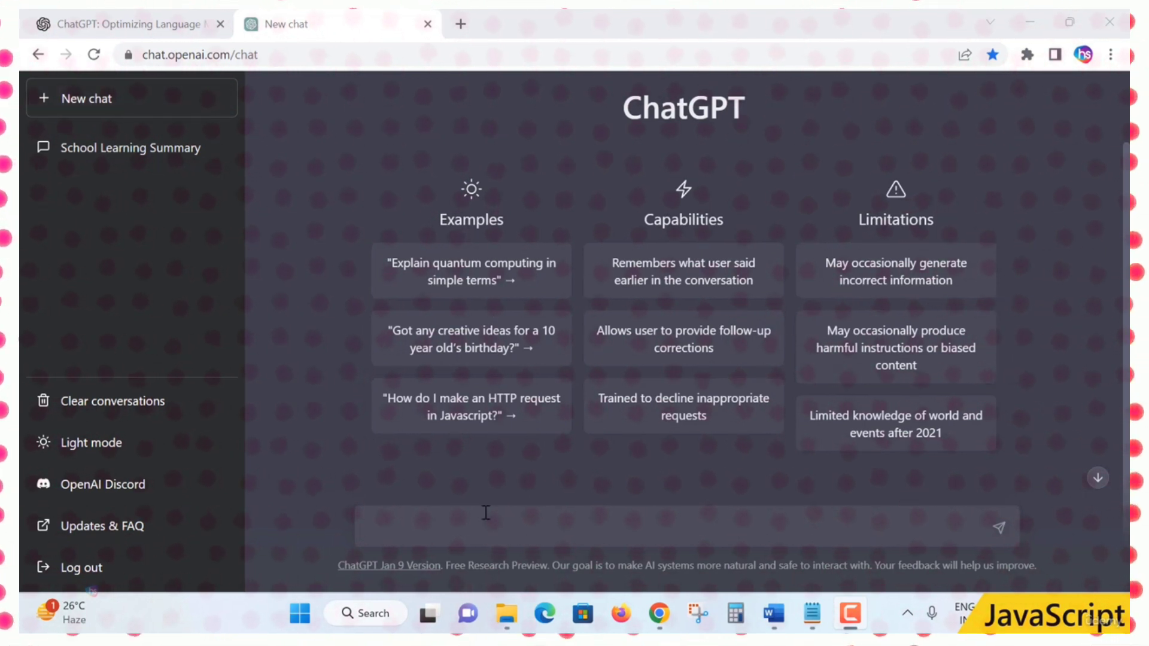
pyautogui.click(407, 524)
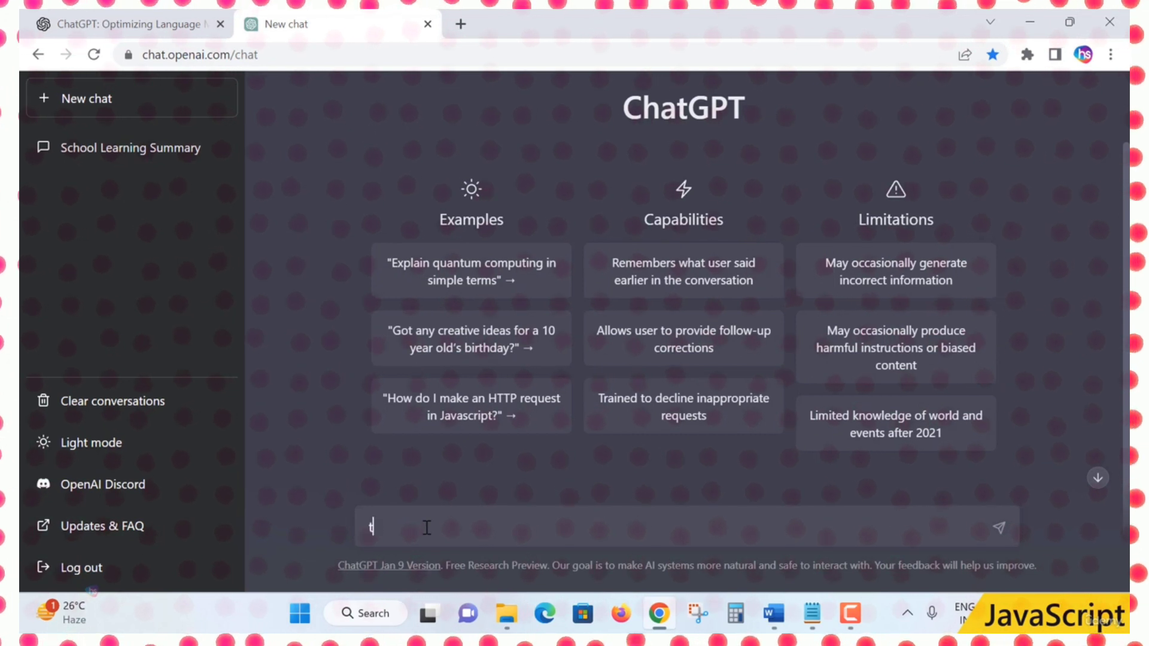
pyautogui.write('tyepe')
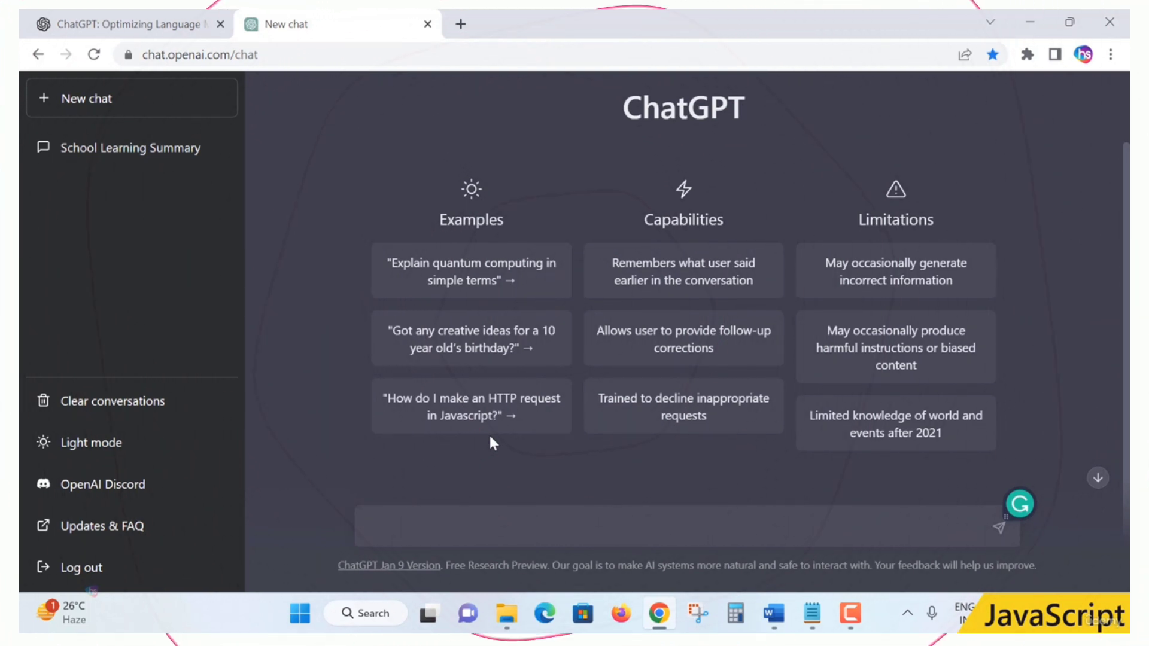
# Step: Submit the prompt "write a calculator program in python" in the new chat
pyautogui.click(441, 530)
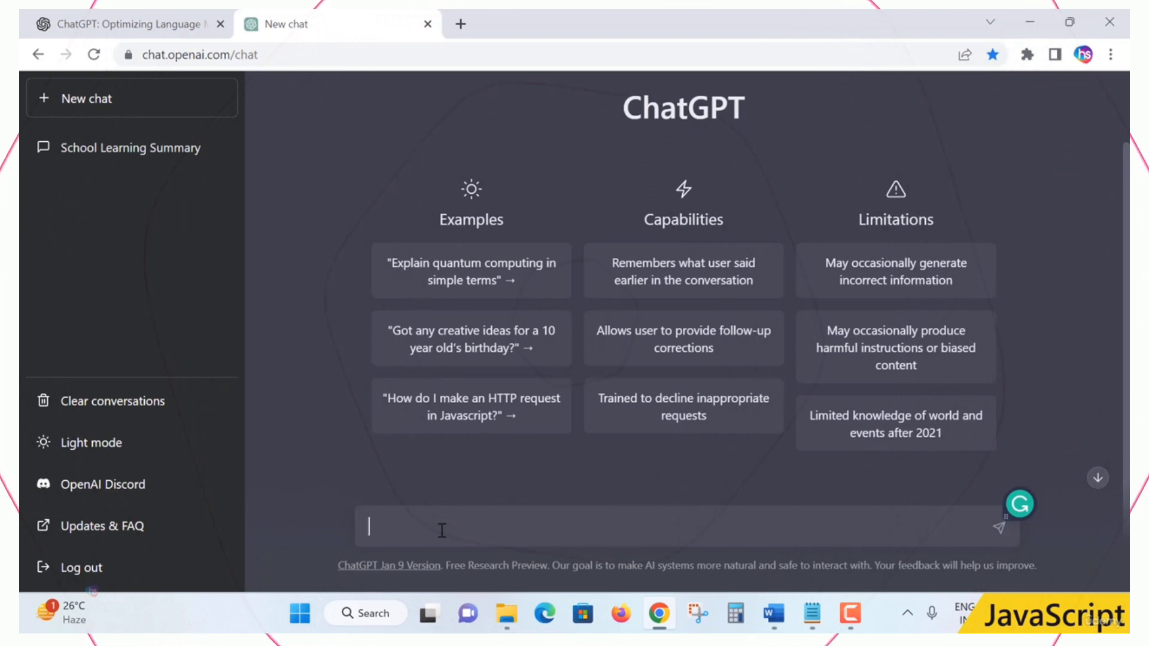
pyautogui.click(442, 530)
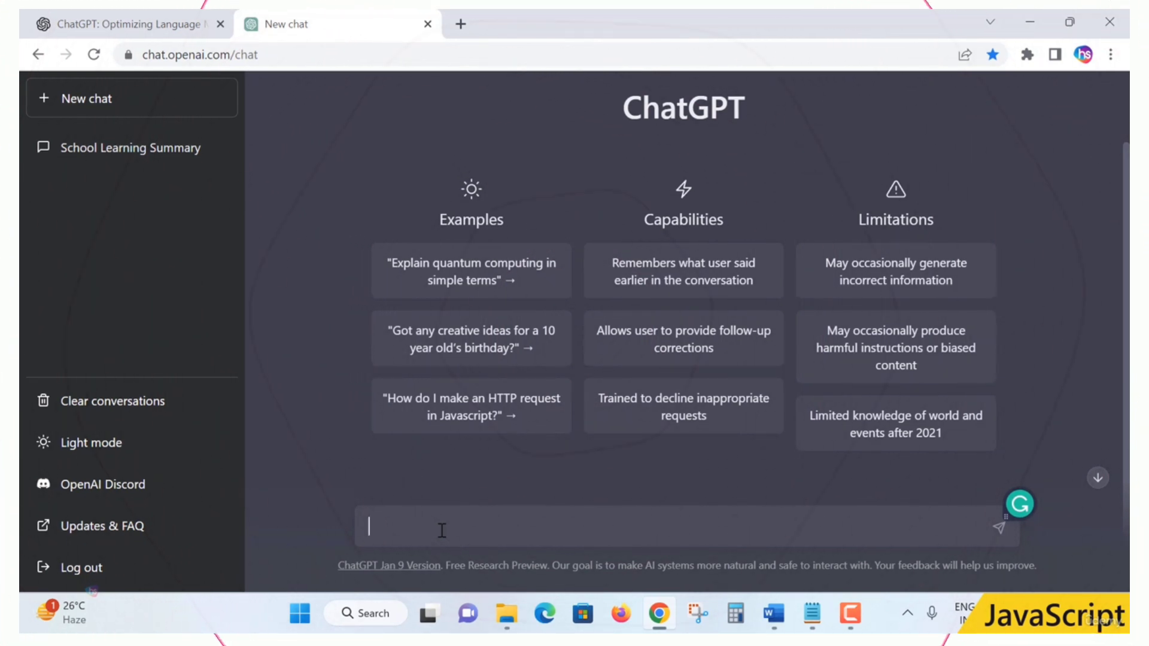
pyautogui.click(441, 530)
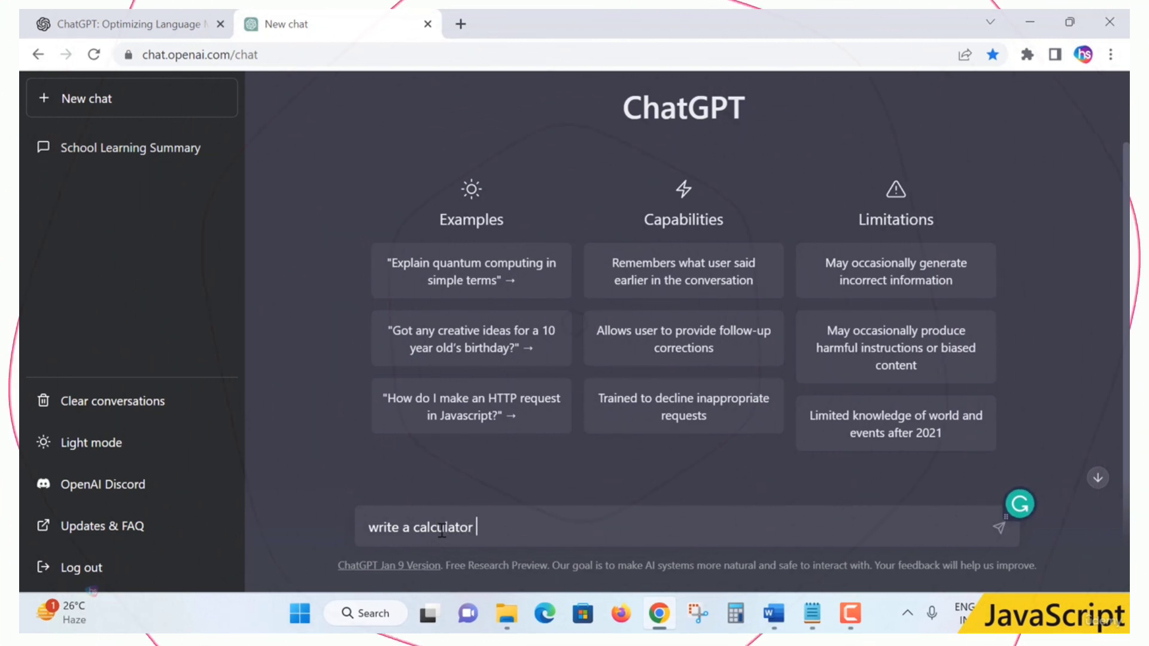
pyautogui.write('in python')
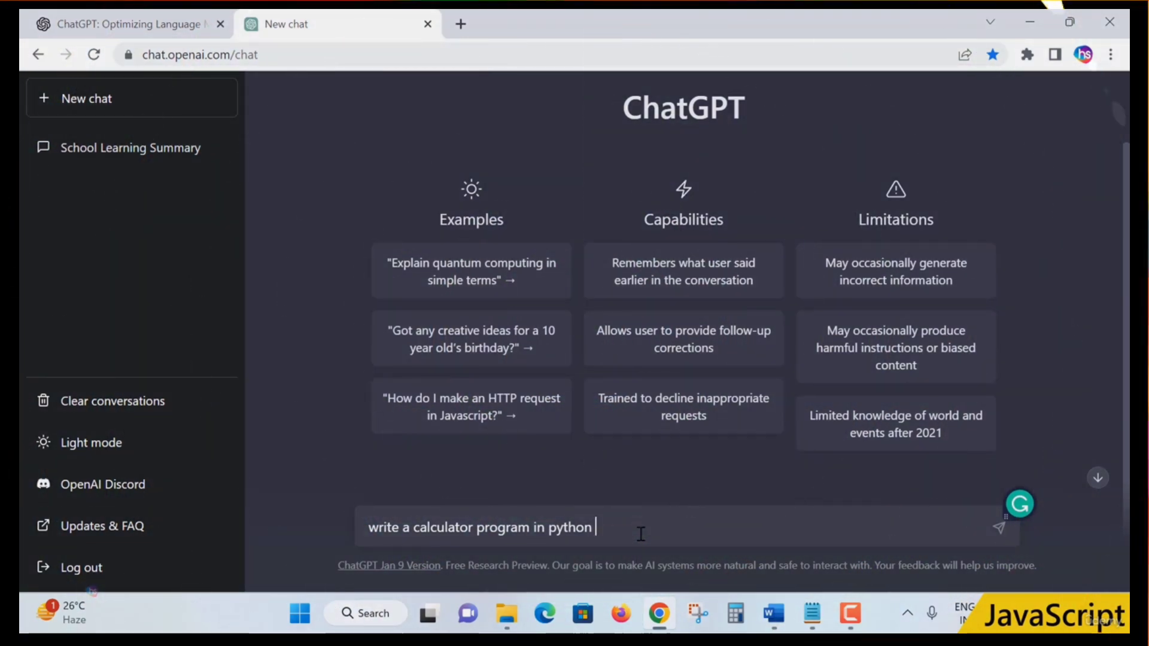
pyautogui.click(997, 529)
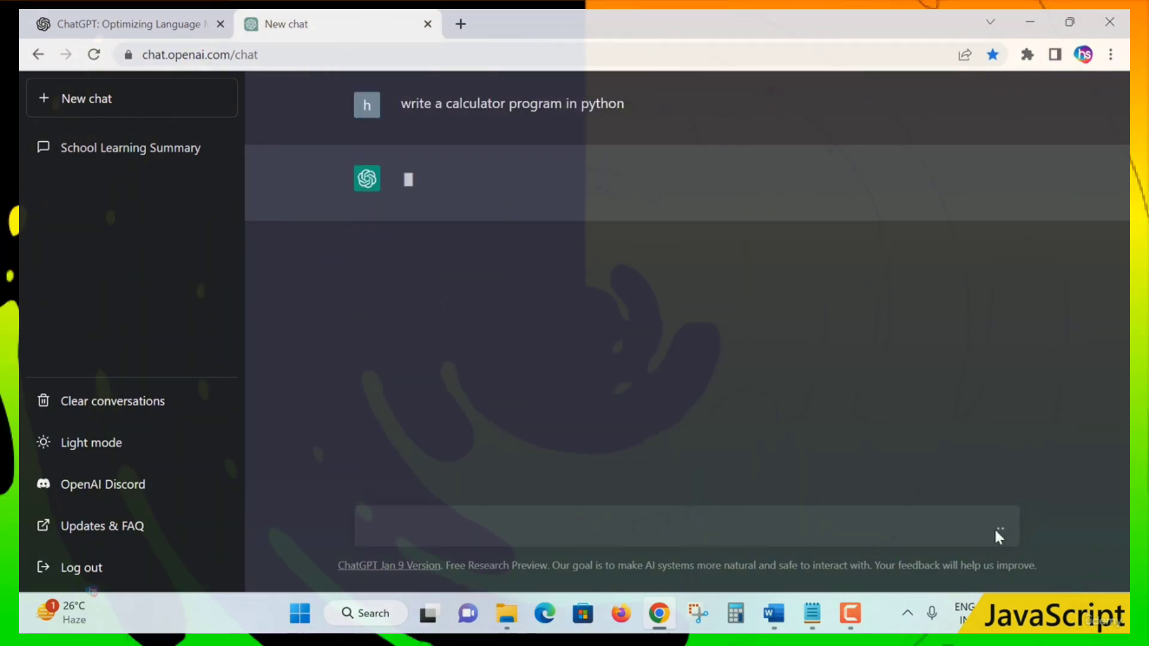
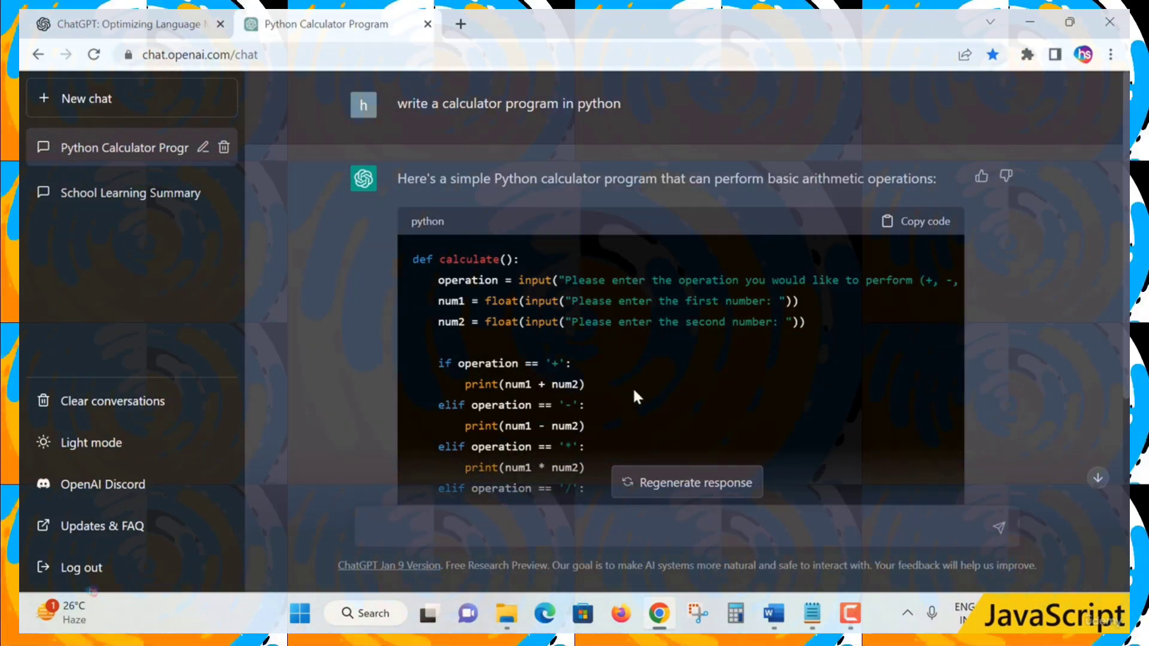
# Step: Review the generated Python calculator code, from its input prompts through the operator branches to the closing explanation
pyautogui.scroll(-1, 633, 386)
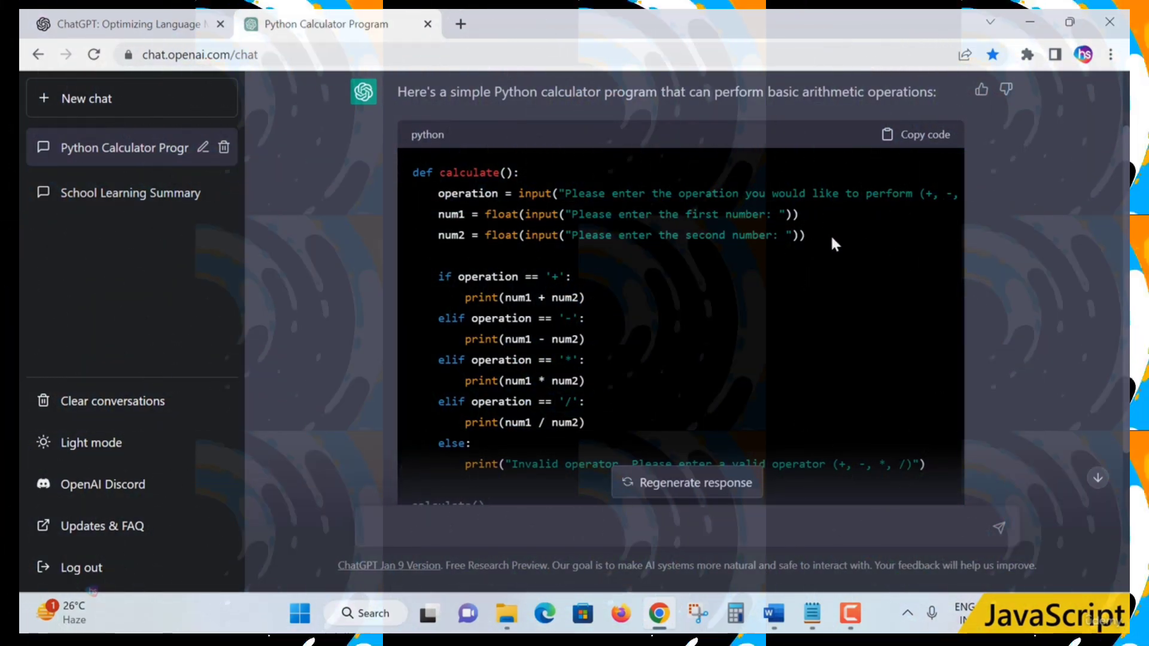
pyautogui.scroll(-1, 785, 268)
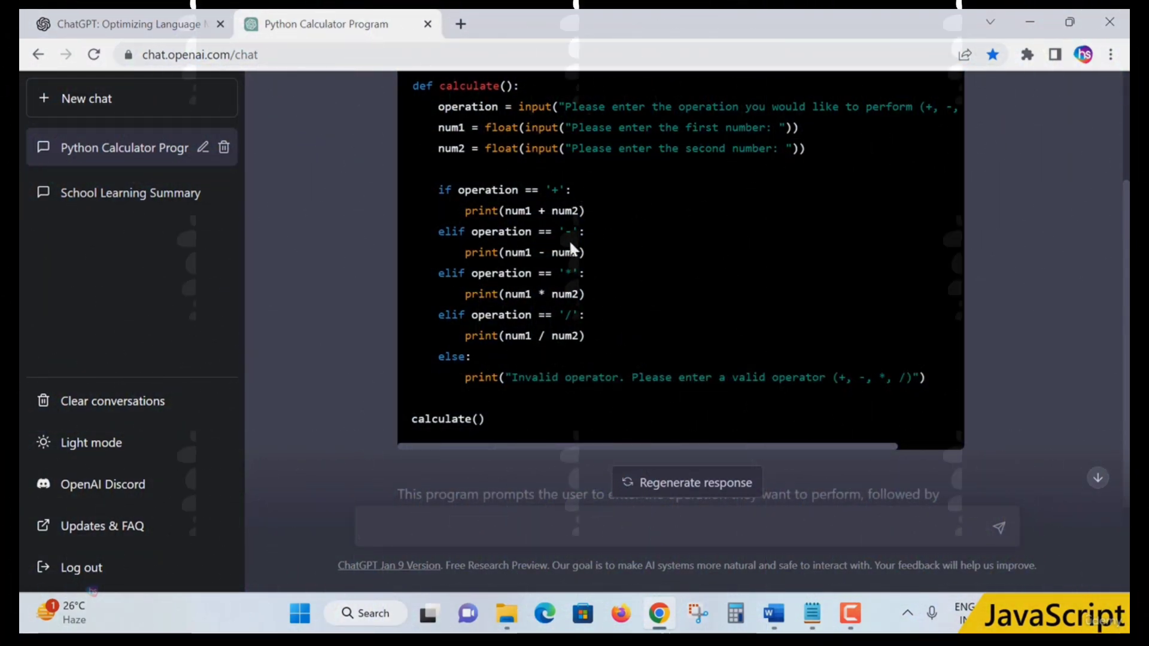
pyautogui.scroll(4, 613, 263)
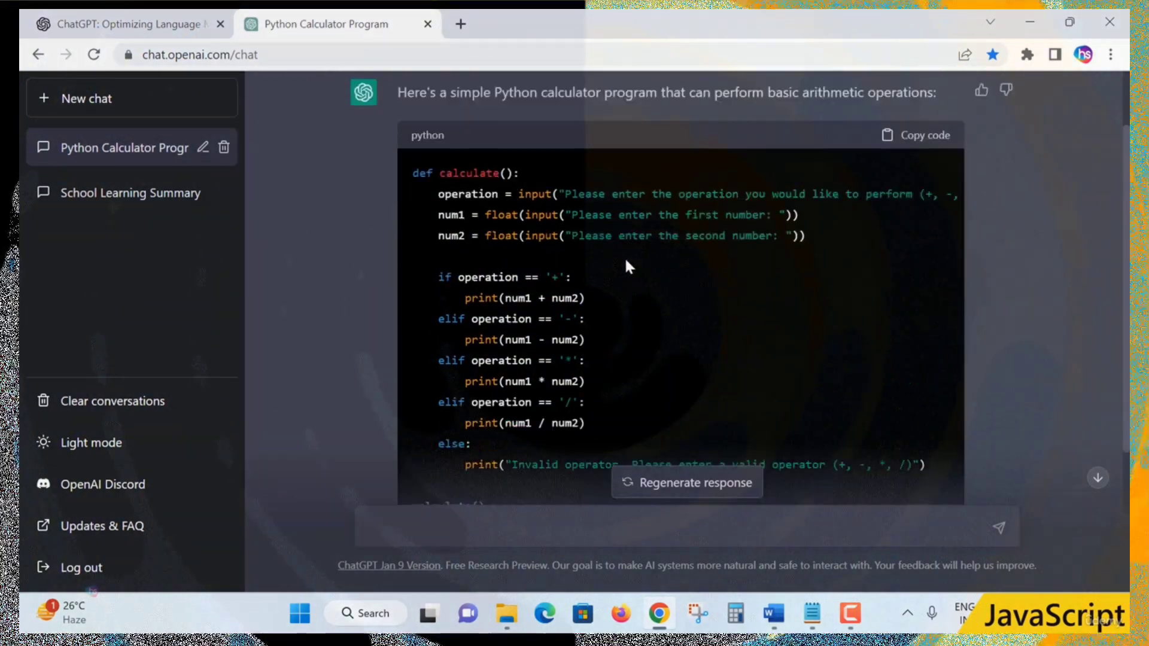
pyautogui.scroll(-3, 910, 299)
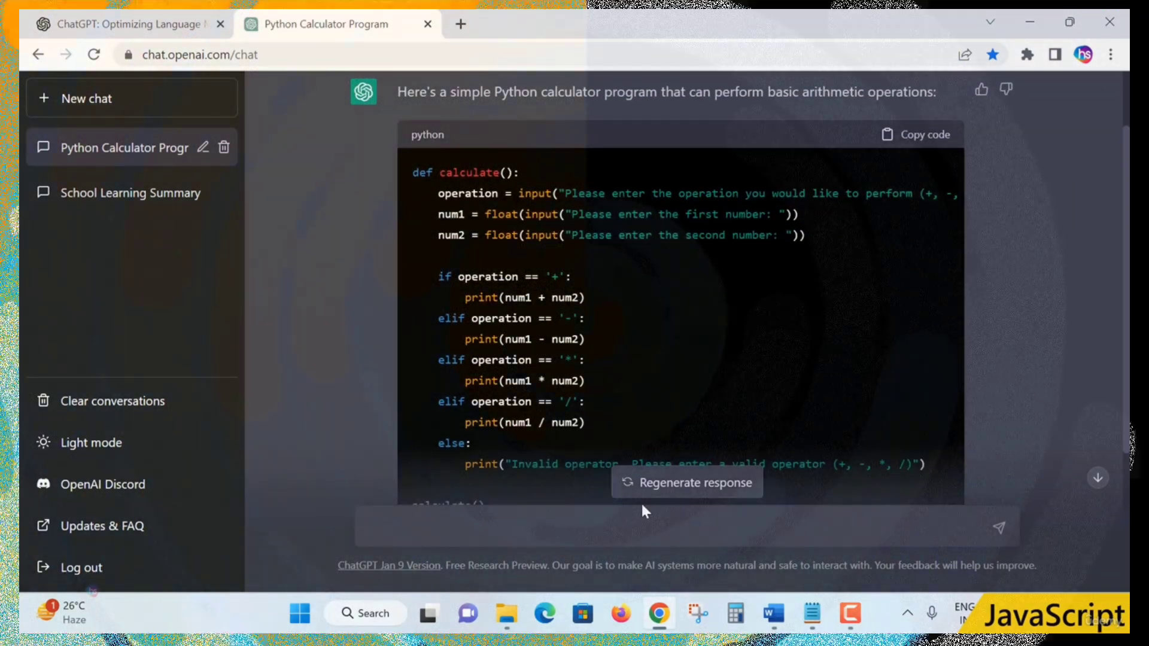
pyautogui.click(939, 201)
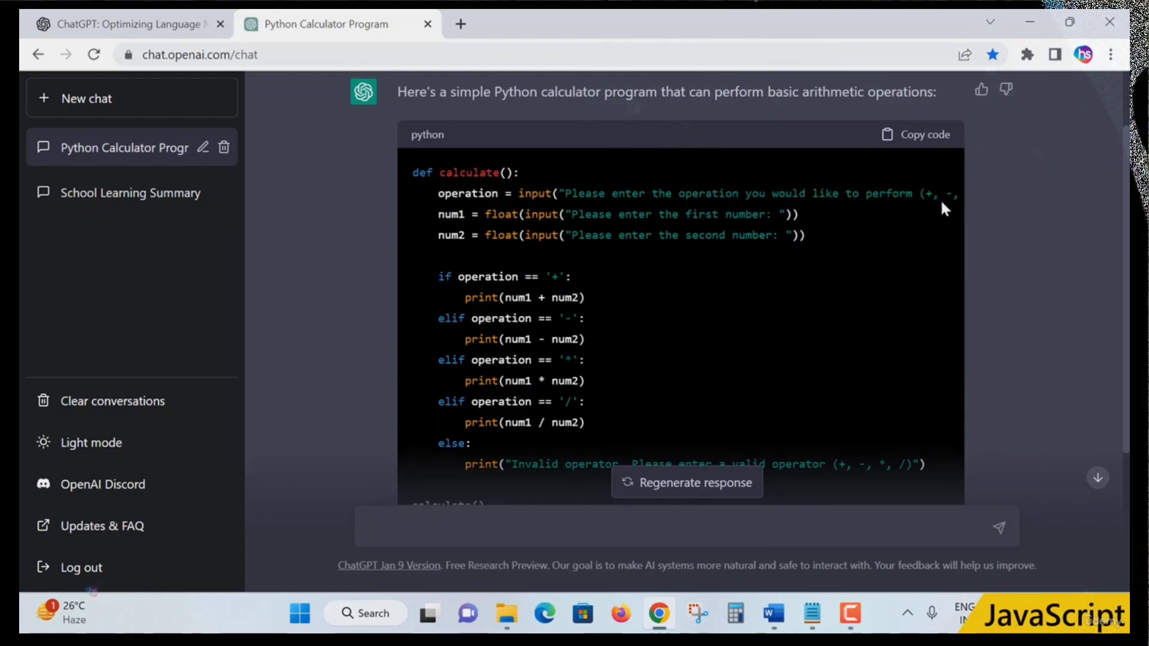
pyautogui.scroll(-3, 913, 243)
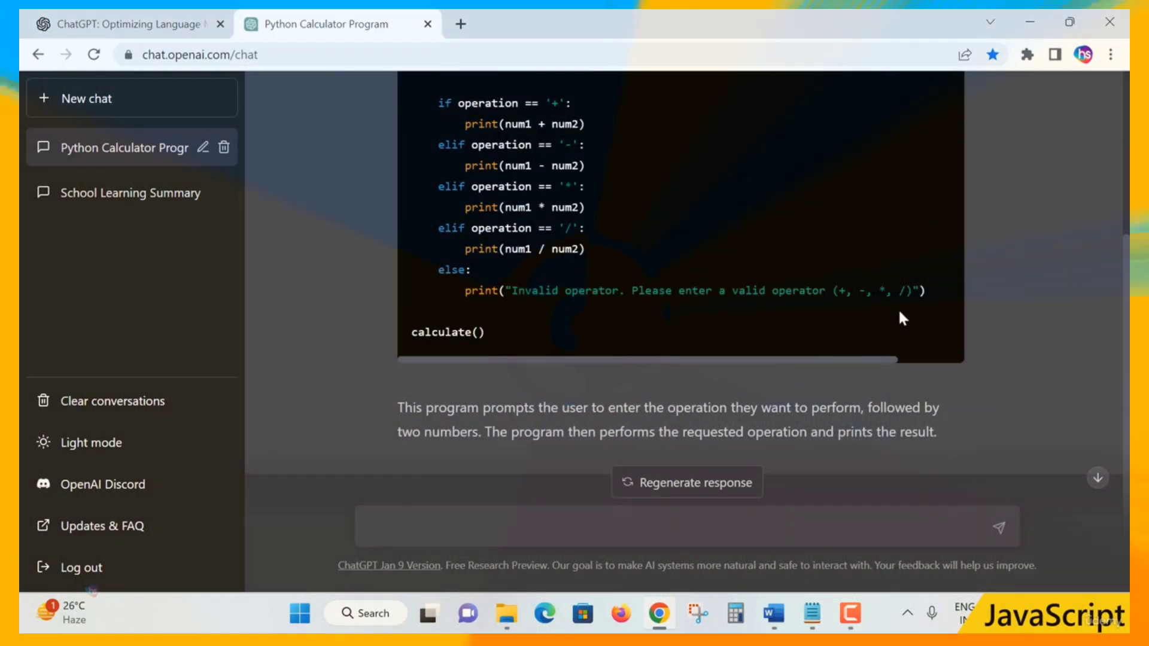
pyautogui.doubleClick(841, 291)
pyautogui.scroll(5, 828, 324)
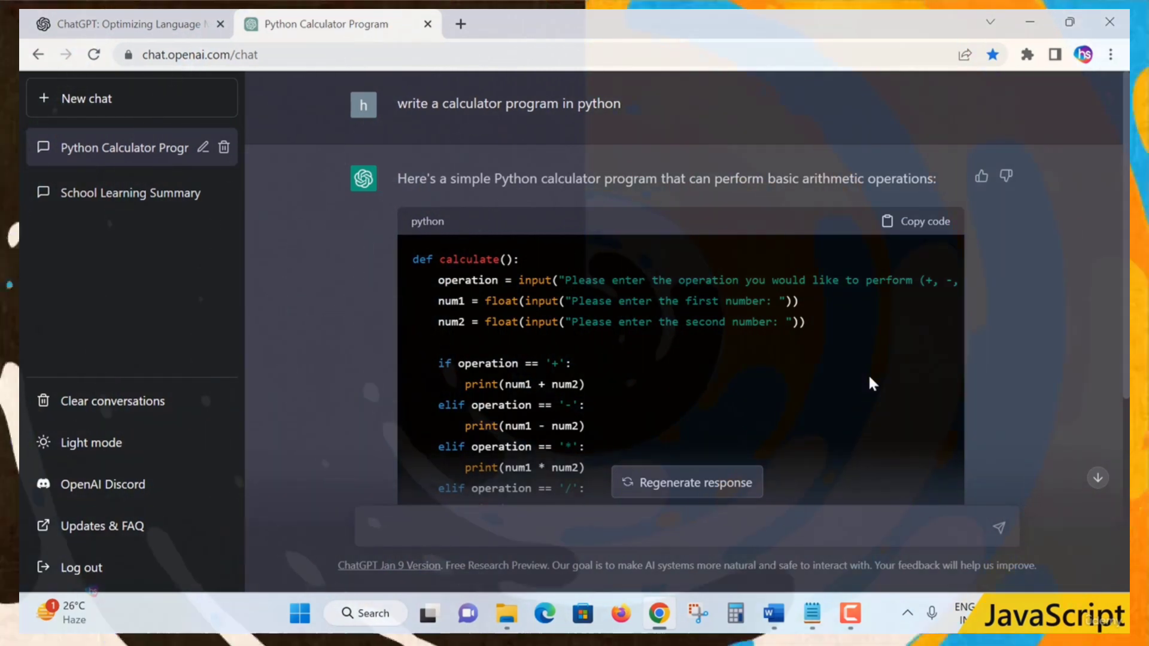
pyautogui.scroll(-4, 837, 371)
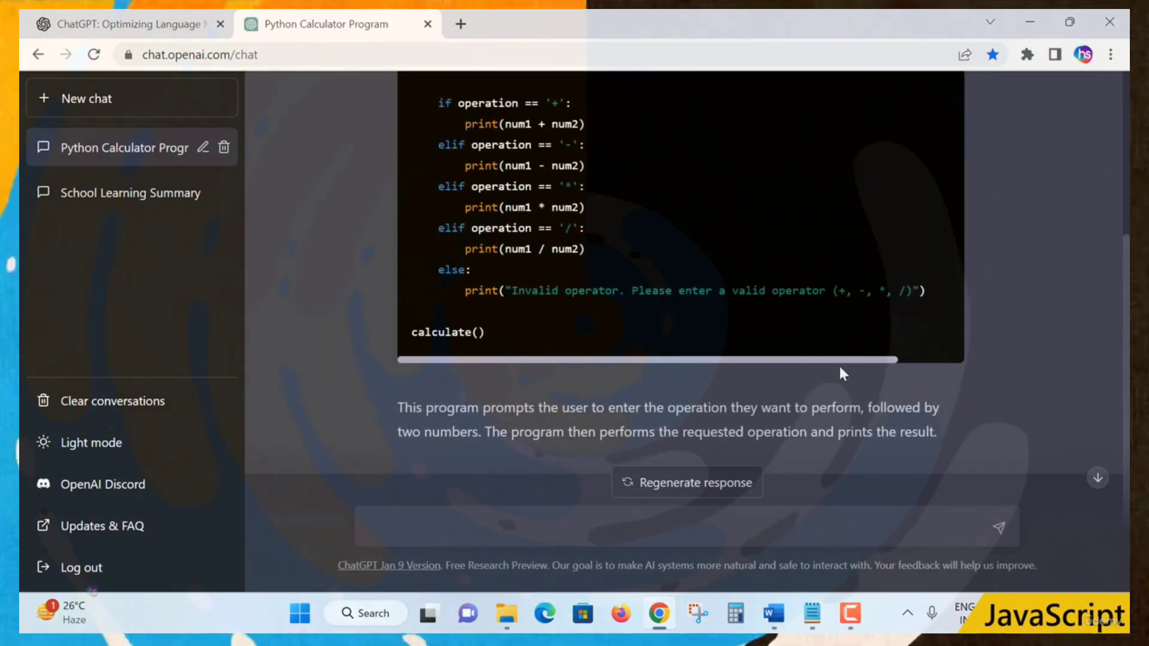
pyautogui.scroll(1, 839, 368)
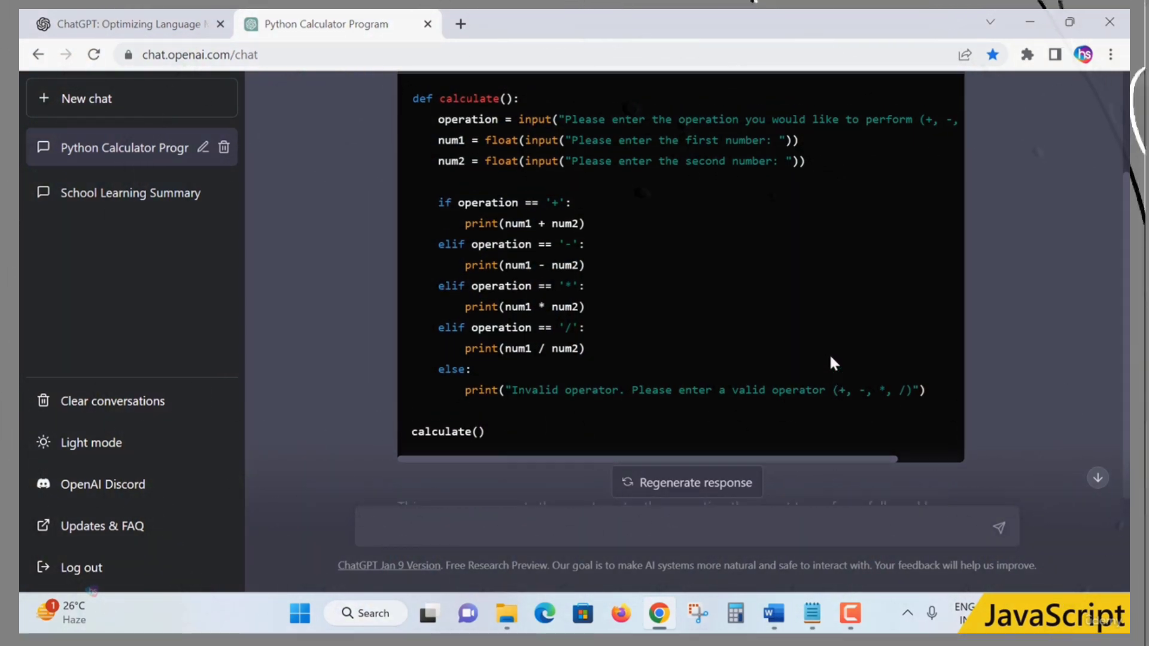
pyautogui.scroll(2, 831, 361)
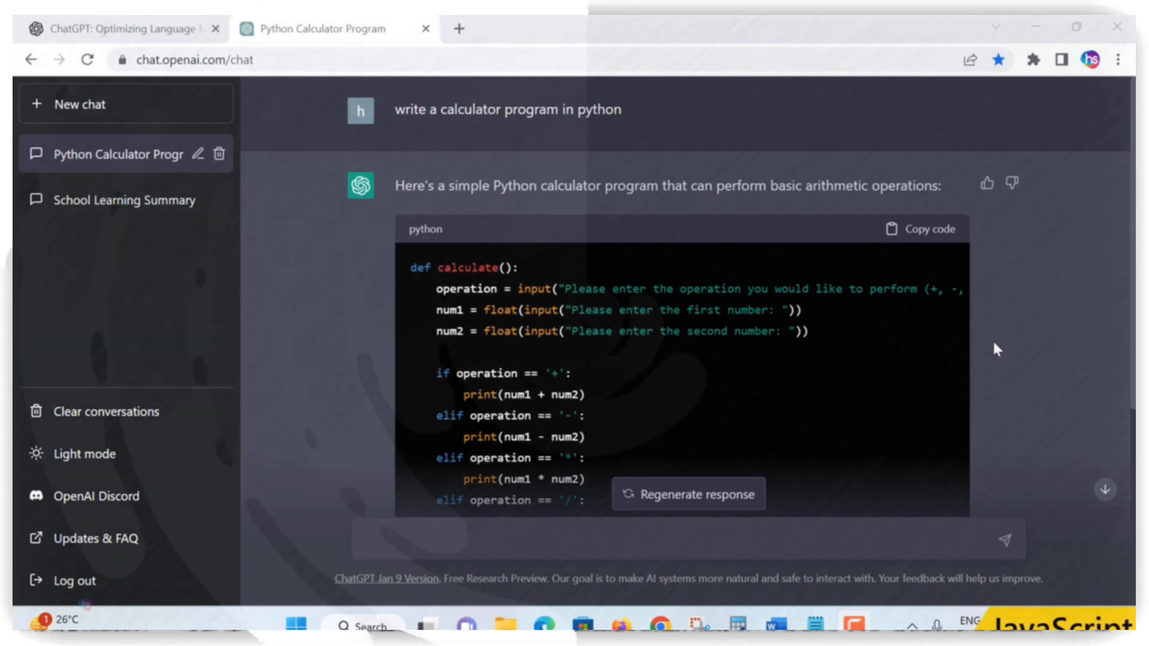
pyautogui.scroll(-5, 991, 371)
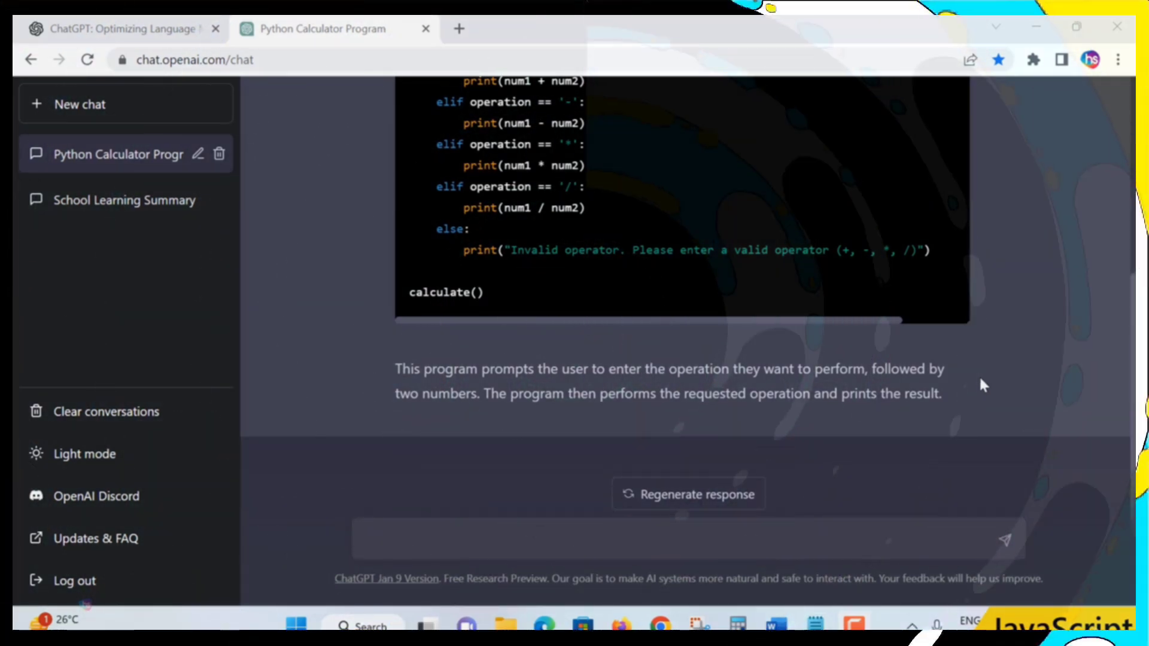
# Step: Submit the follow-up prompt "prepare a resume for 1 year experience in python" in the same chat
pyautogui.click(748, 548)
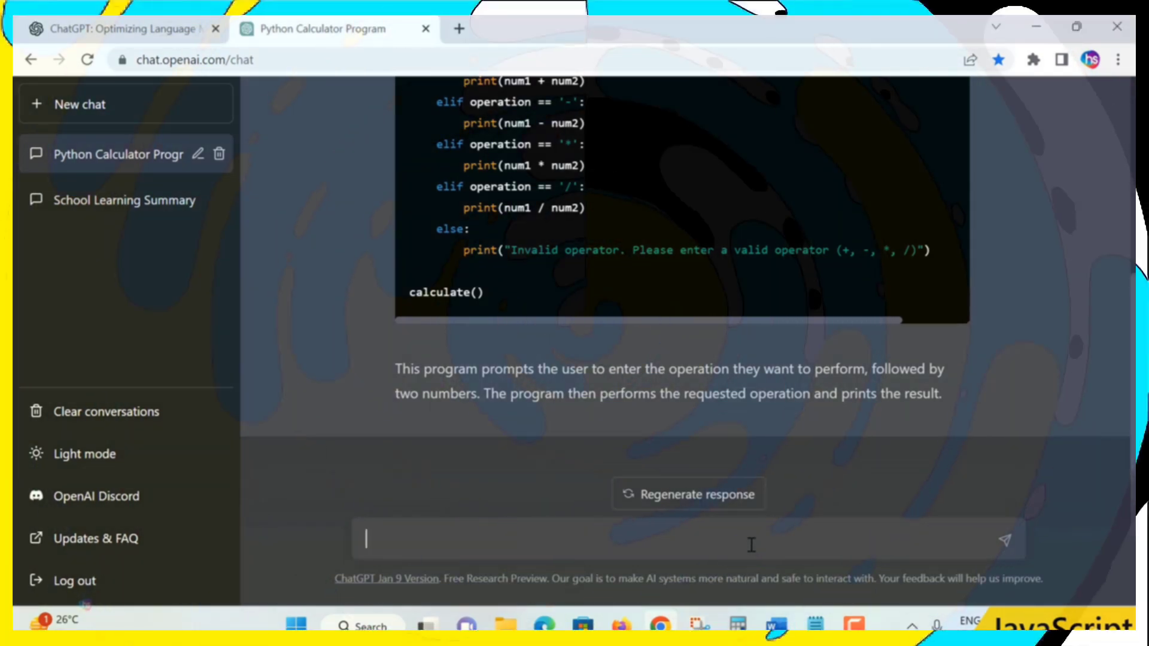
pyautogui.write('pr')
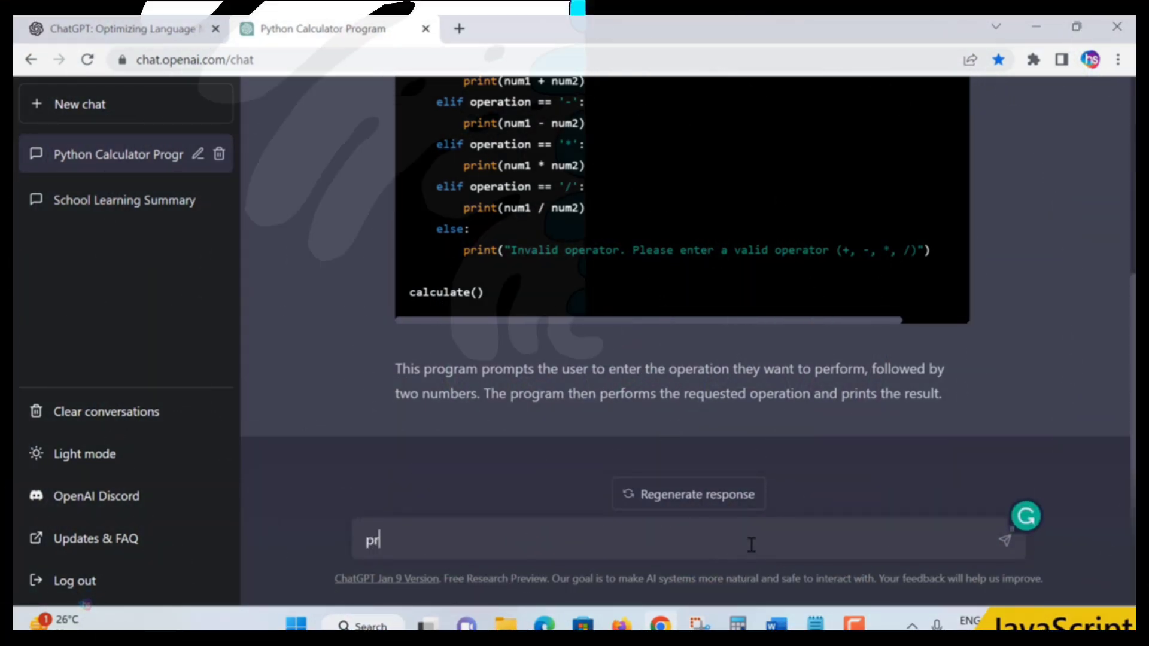
pyautogui.write('epare a')
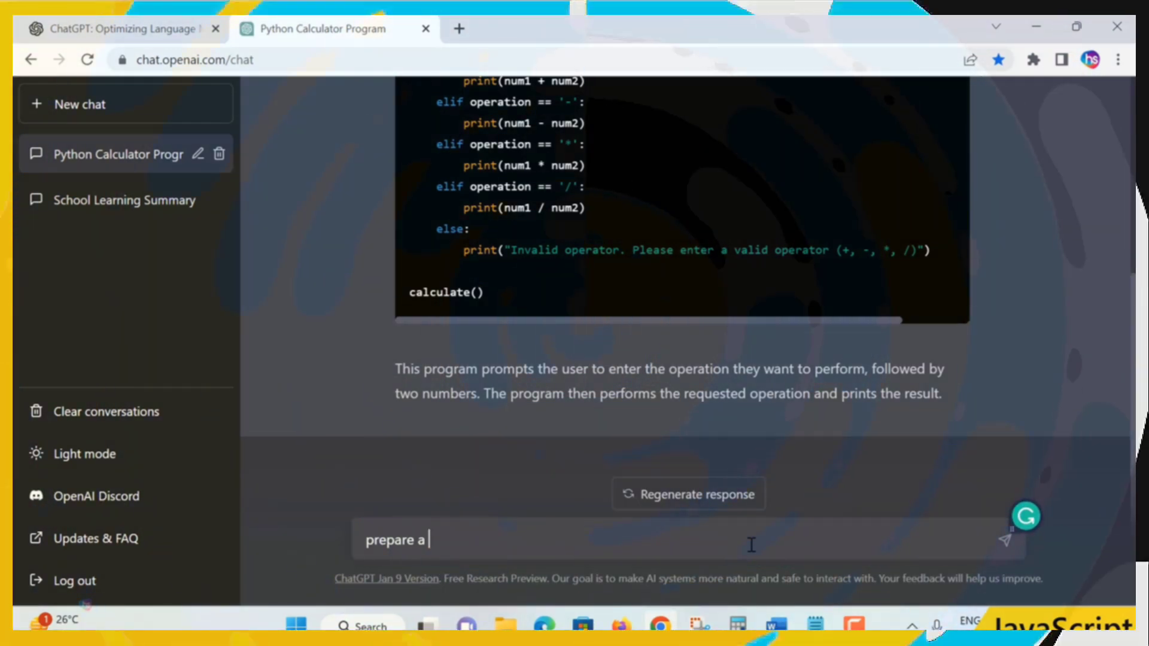
pyautogui.write(' re')
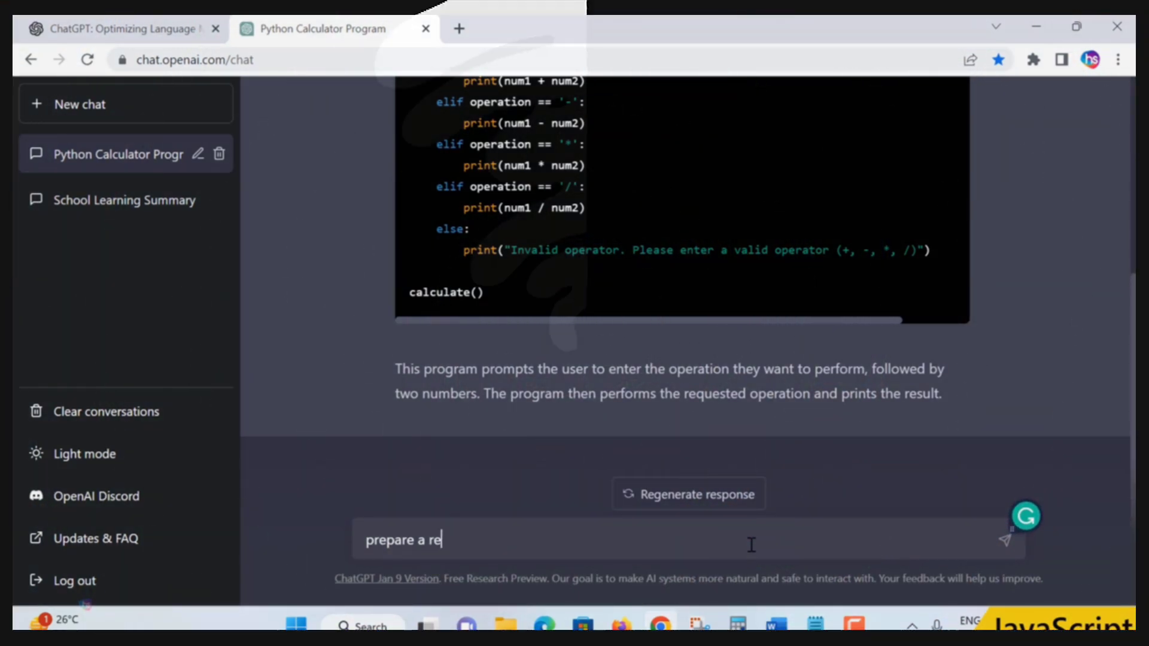
pyautogui.write('sume for 1 year experience in python')
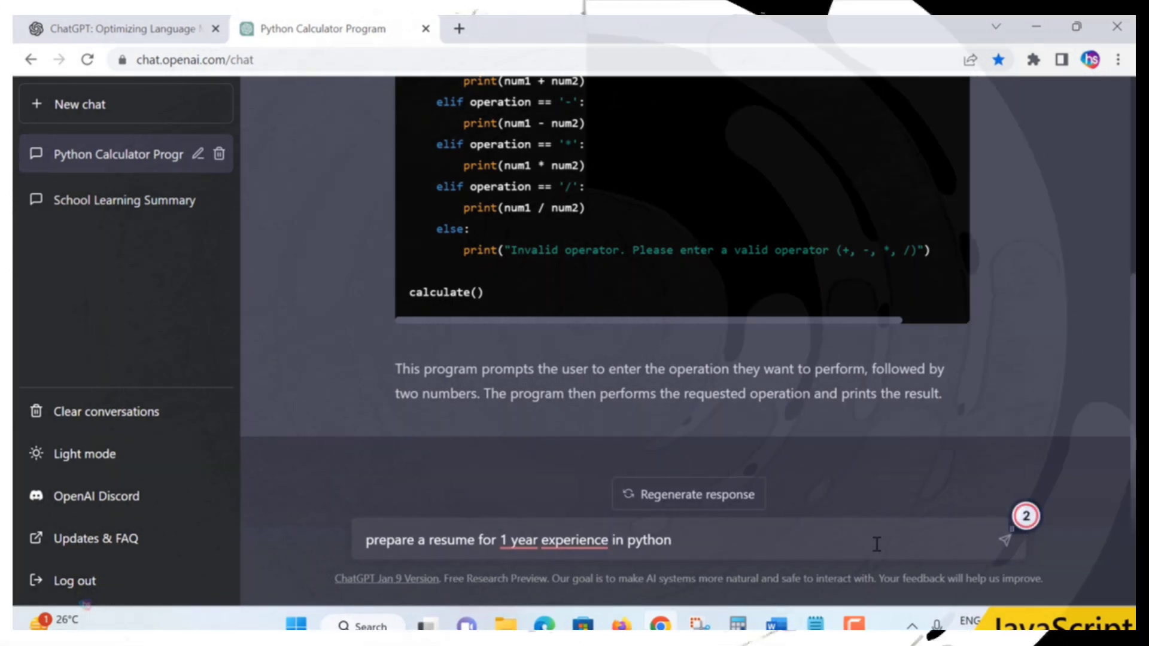
pyautogui.click(1005, 541)
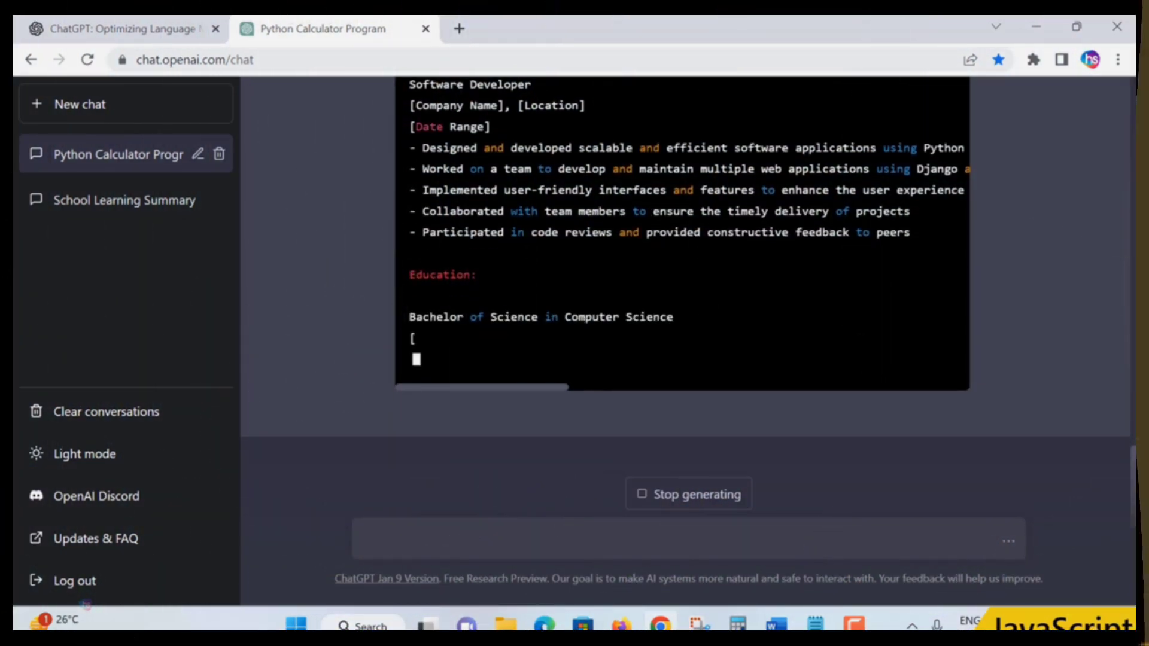
# Step: Read through the generated sample resume, from the contact placeholders and technical skills to the references and closing note
pyautogui.scroll(5, 527, 347)
pyautogui.scroll(-2, 608, 339)
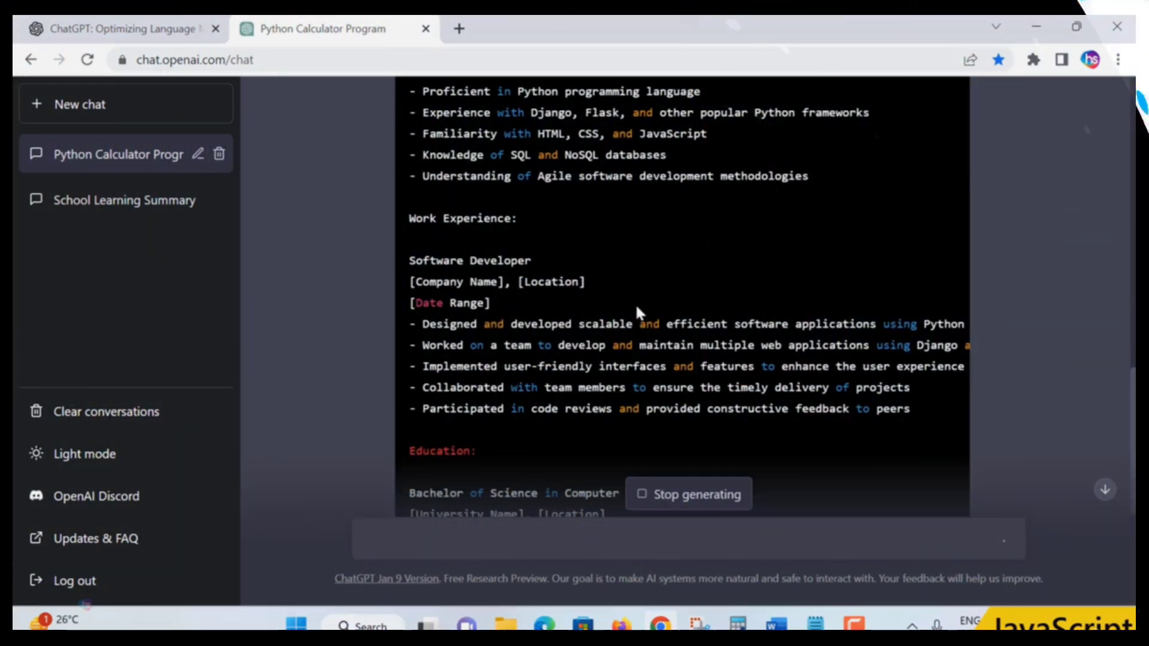
pyautogui.scroll(-2, 636, 307)
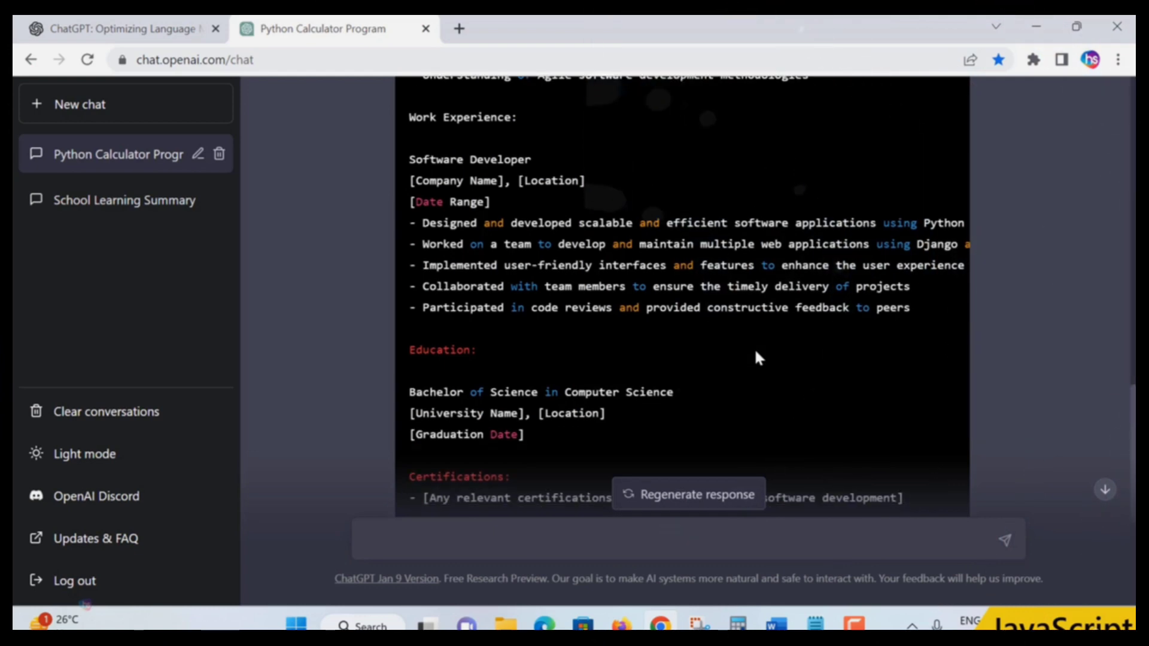
pyautogui.scroll(-4, 757, 359)
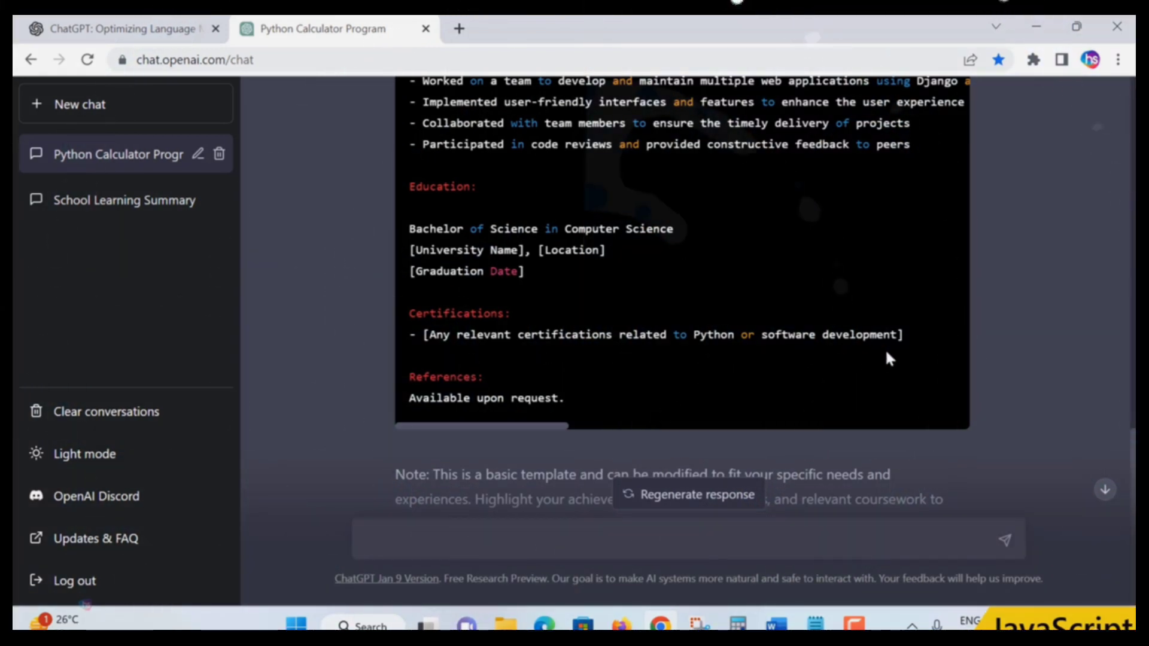
pyautogui.scroll(-2, 482, 371)
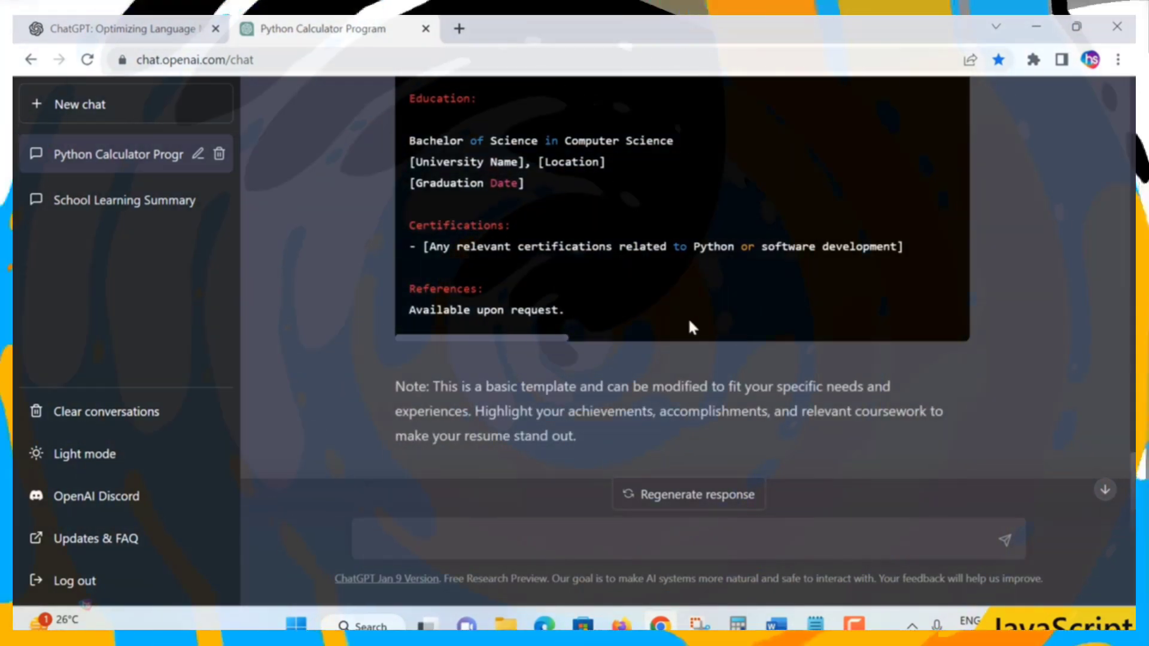
pyautogui.scroll(3, 682, 329)
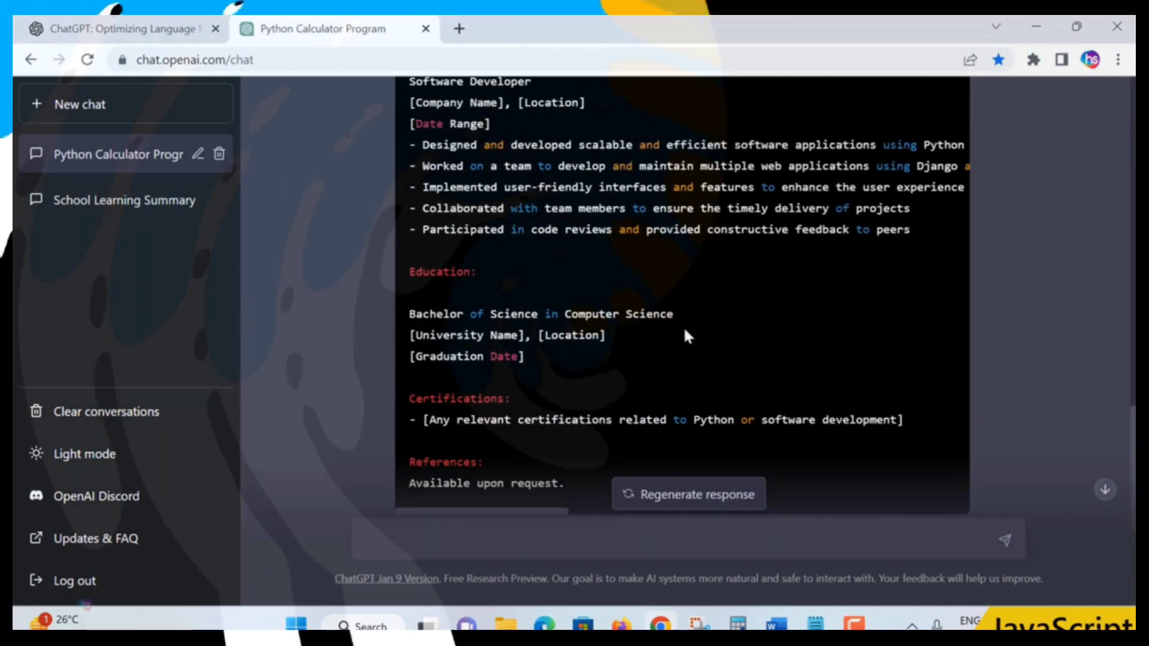
pyautogui.scroll(4, 688, 338)
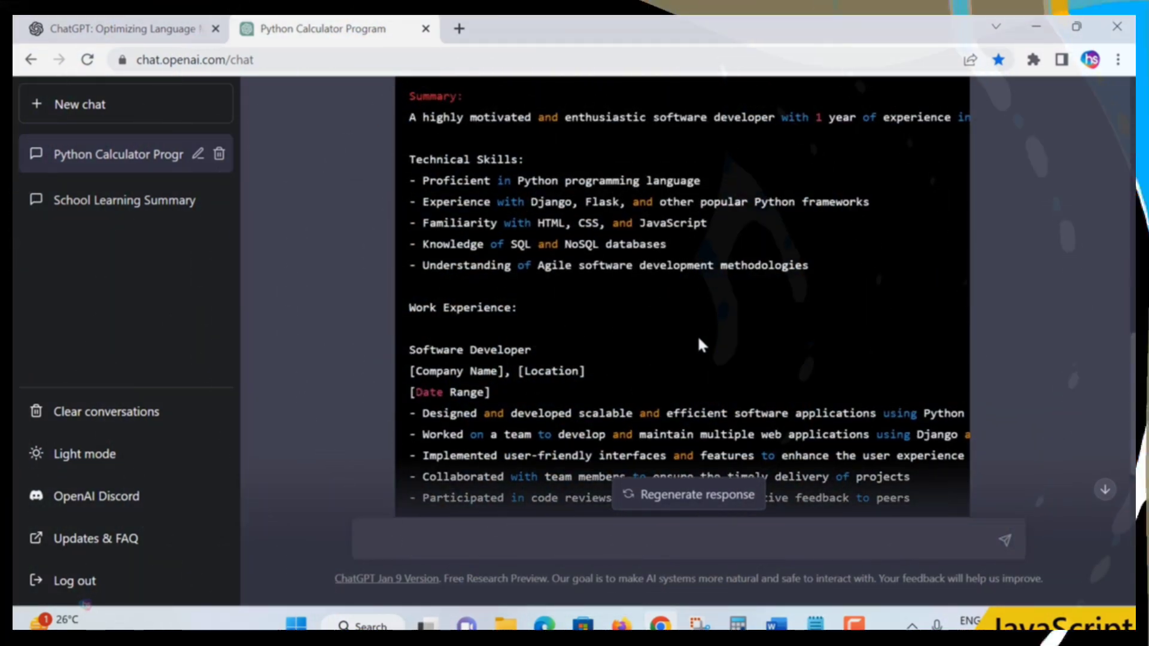
pyautogui.scroll(5, 700, 343)
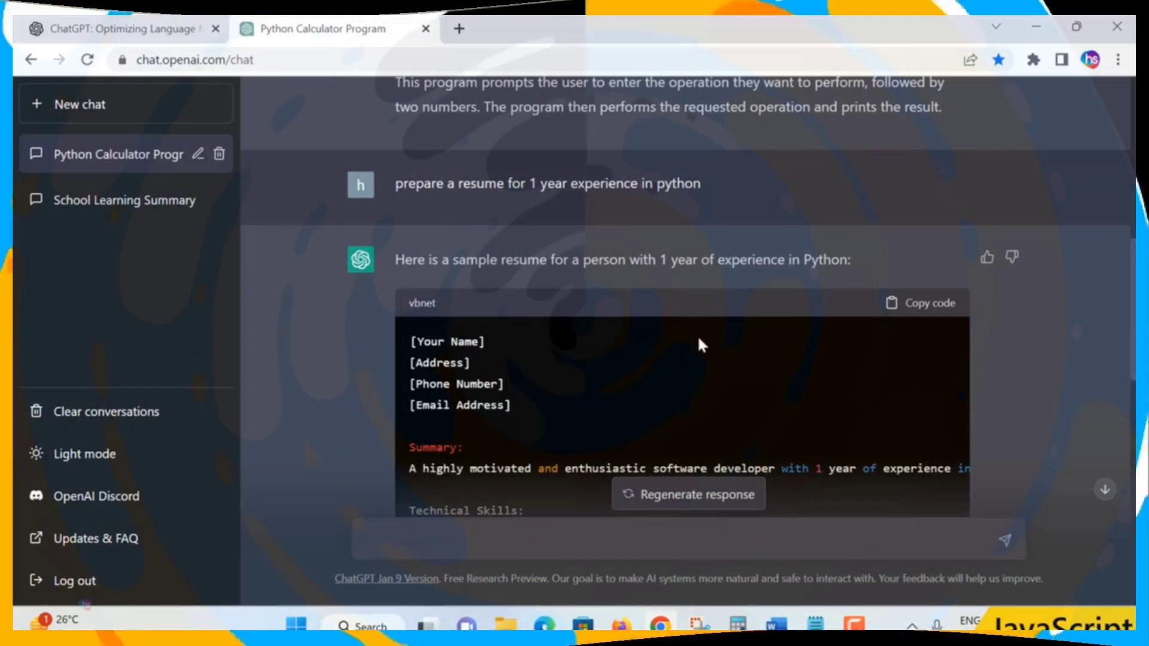
pyautogui.scroll(-4, 688, 373)
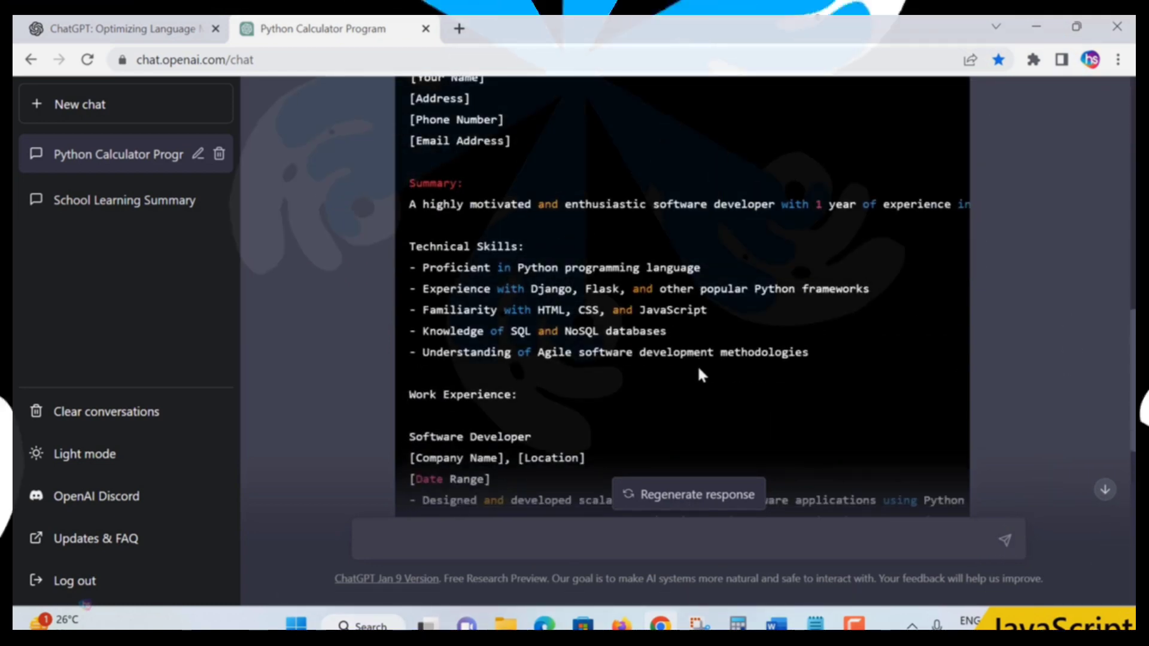
pyautogui.scroll(-5, 699, 370)
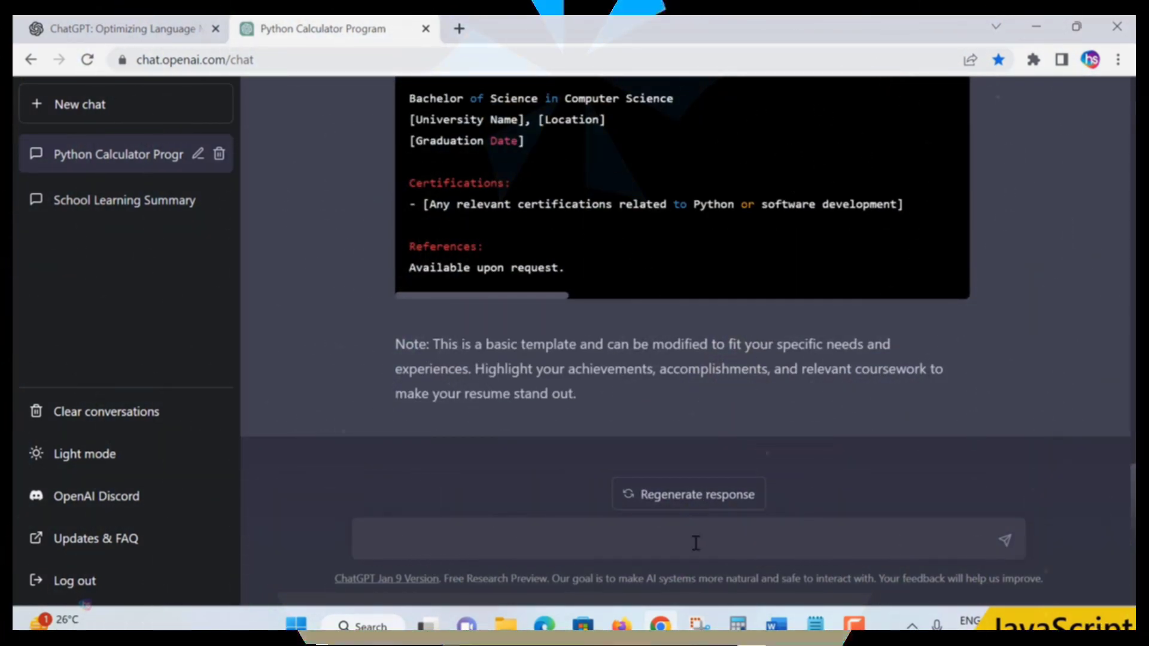
# Step: Submit the follow-up prompt "write an article for python in 1000 words" in the same chat
pyautogui.click(694, 543)
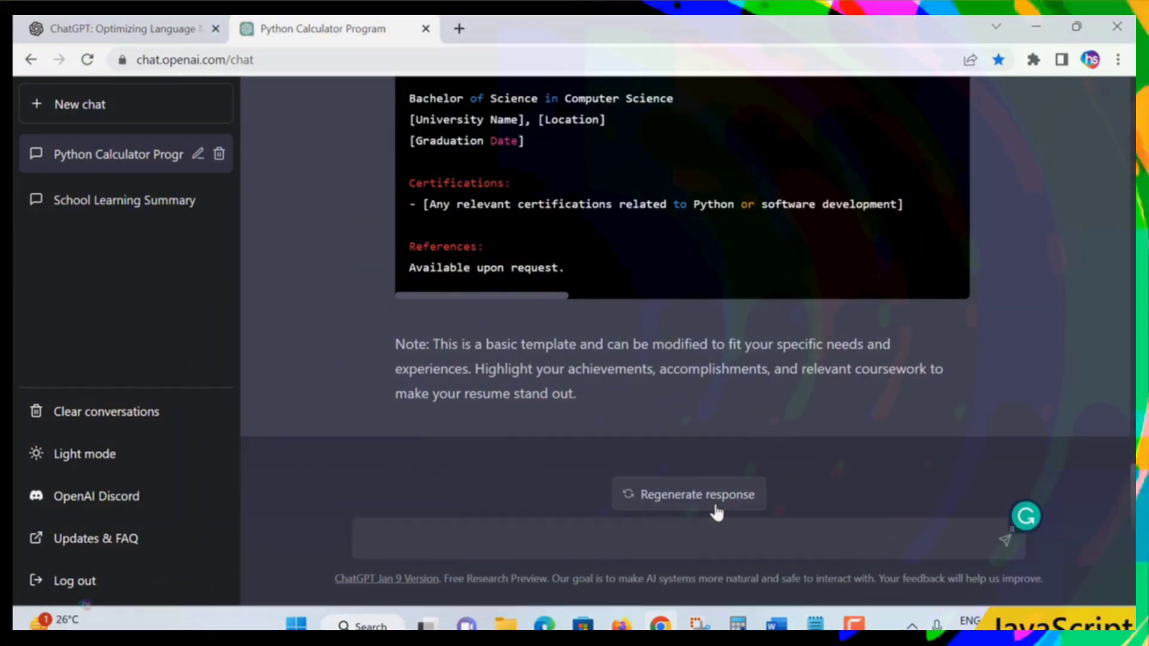
pyautogui.write('write ')
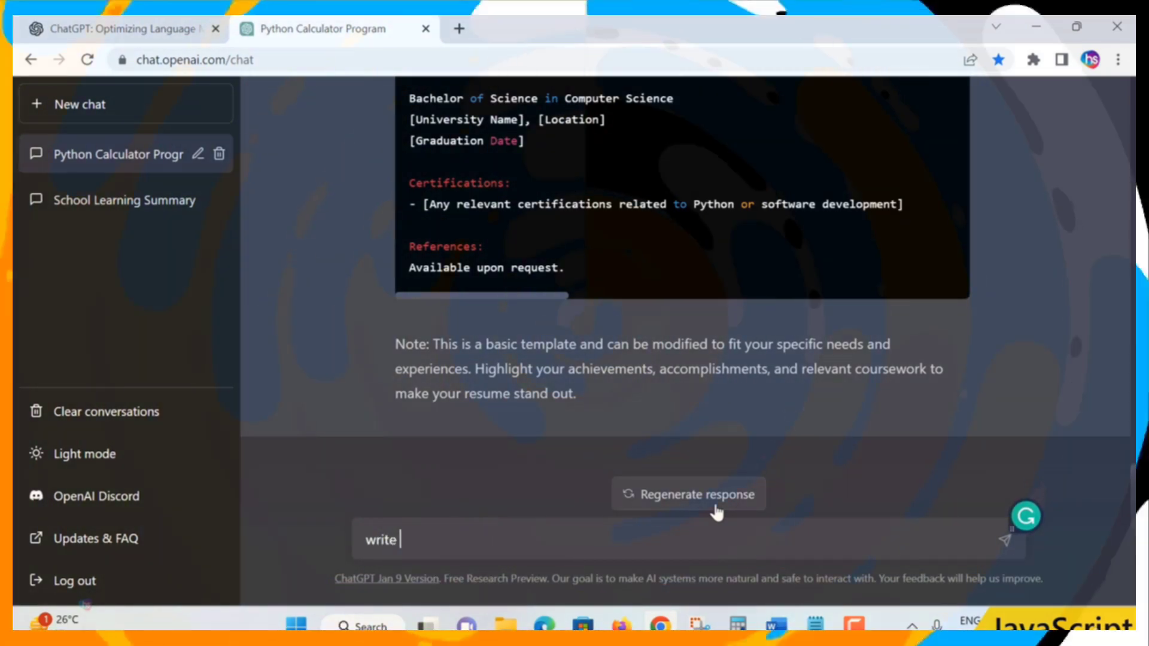
pyautogui.write('an article for')
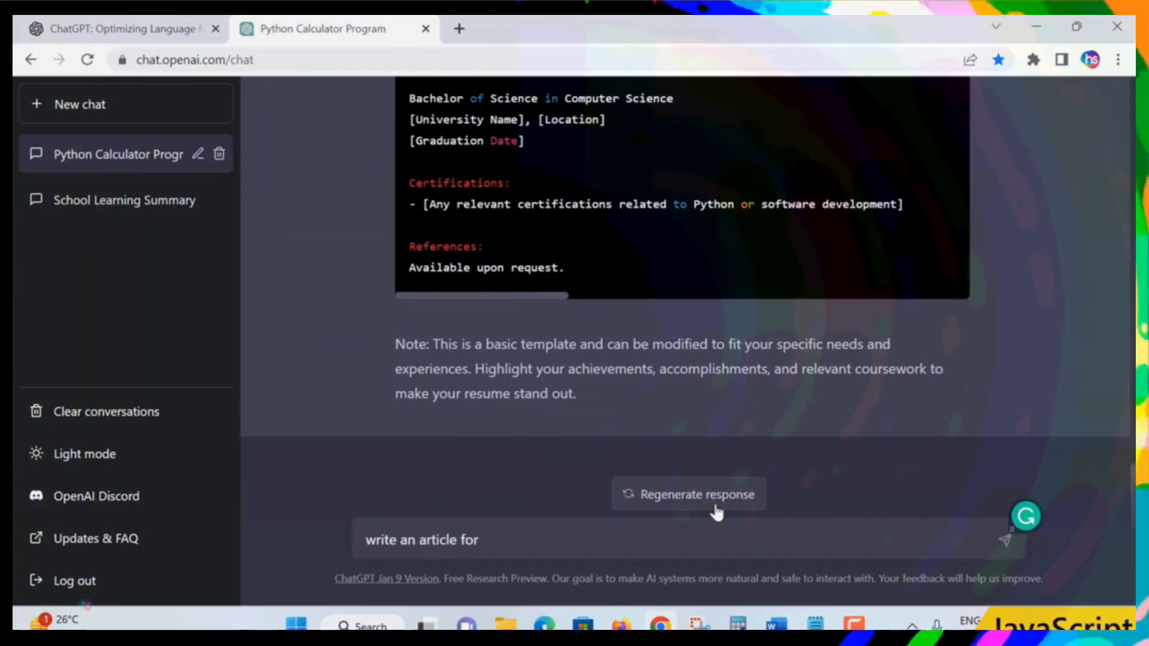
pyautogui.press('BackSpace')
pyautogui.press('BackSpace')
pyautogui.press('BackSpace')
pyautogui.write('for pytho')
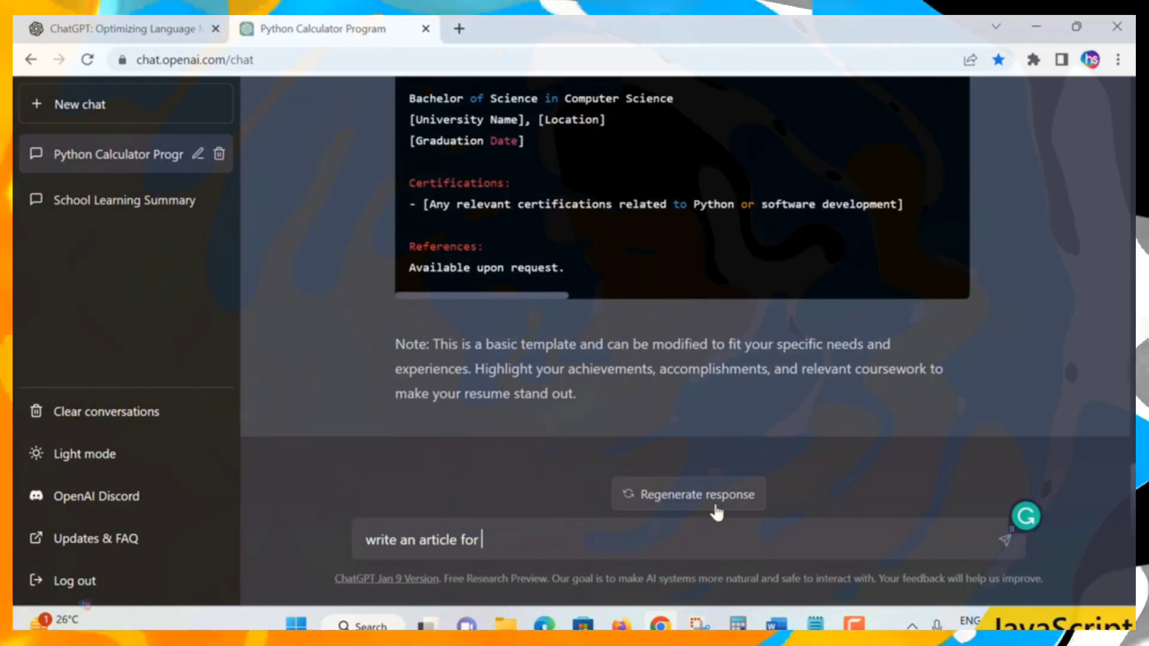
pyautogui.write('n a')
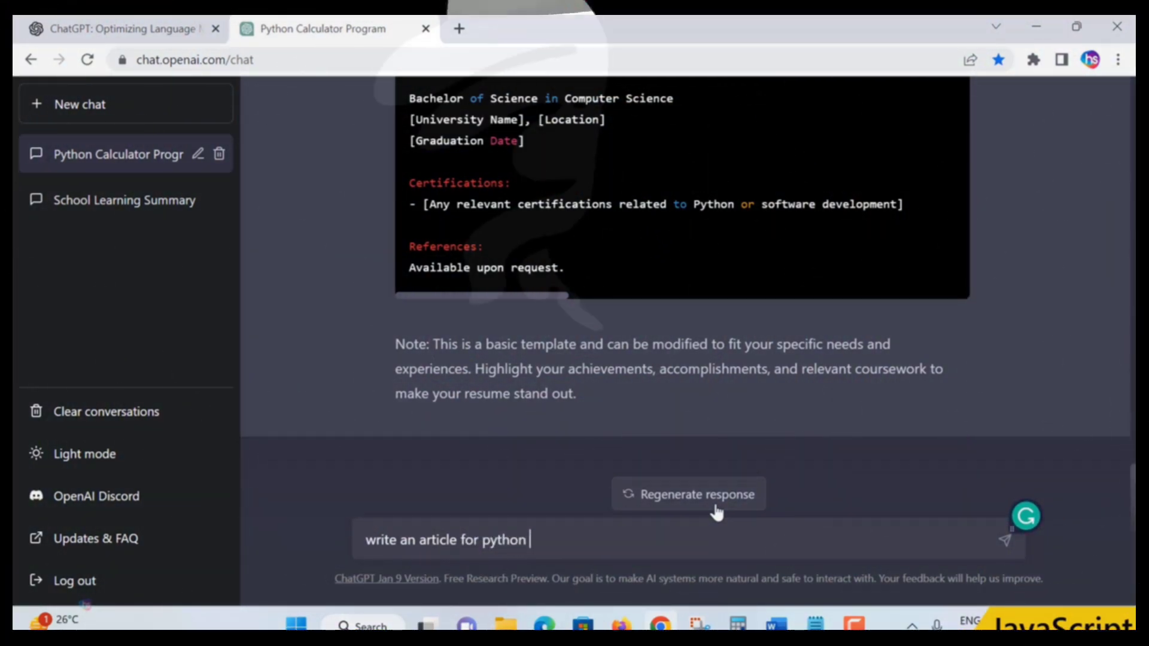
pyautogui.press('BackSpace')
pyautogui.write('in 1')
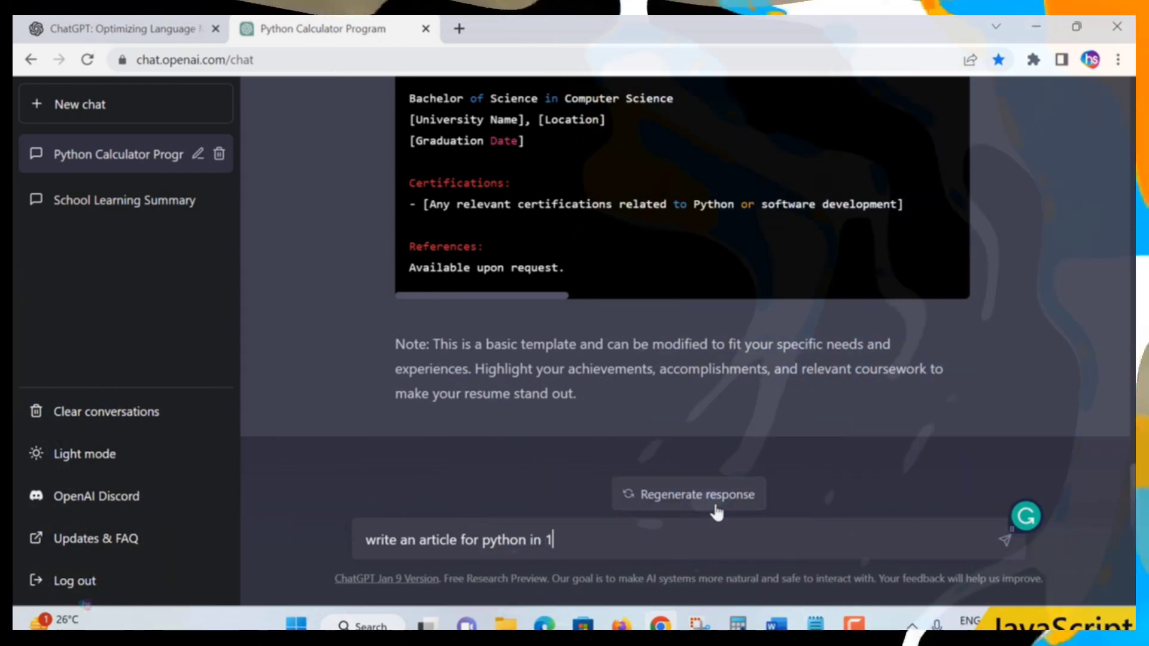
pyautogui.write('000 words')
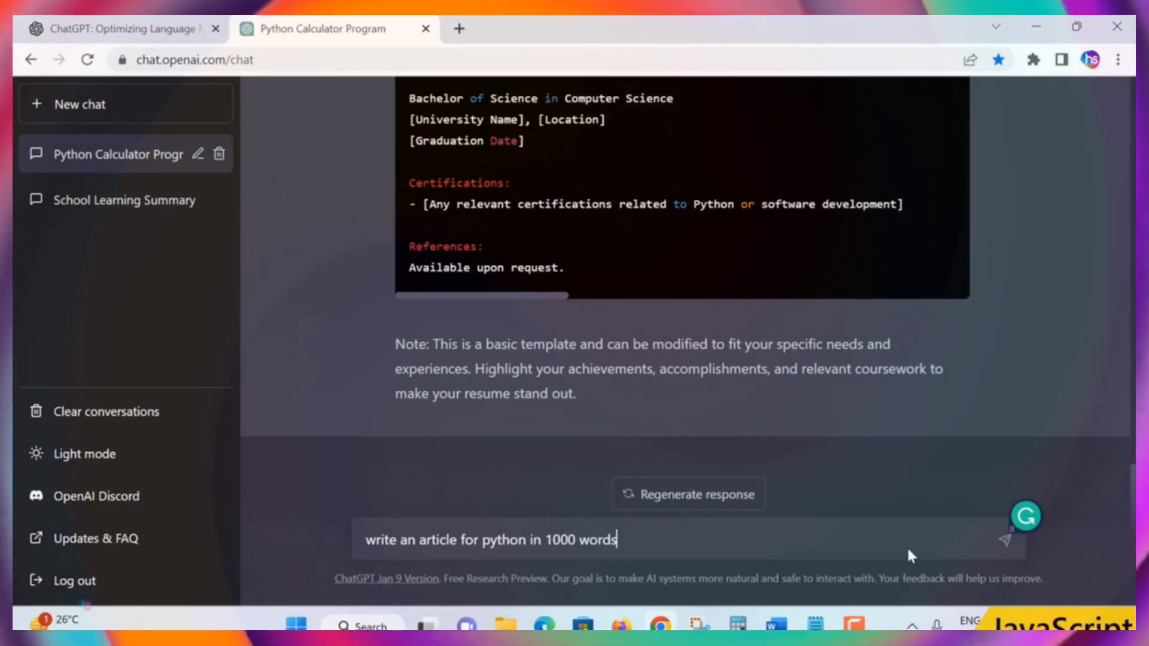
pyautogui.click(1004, 542)
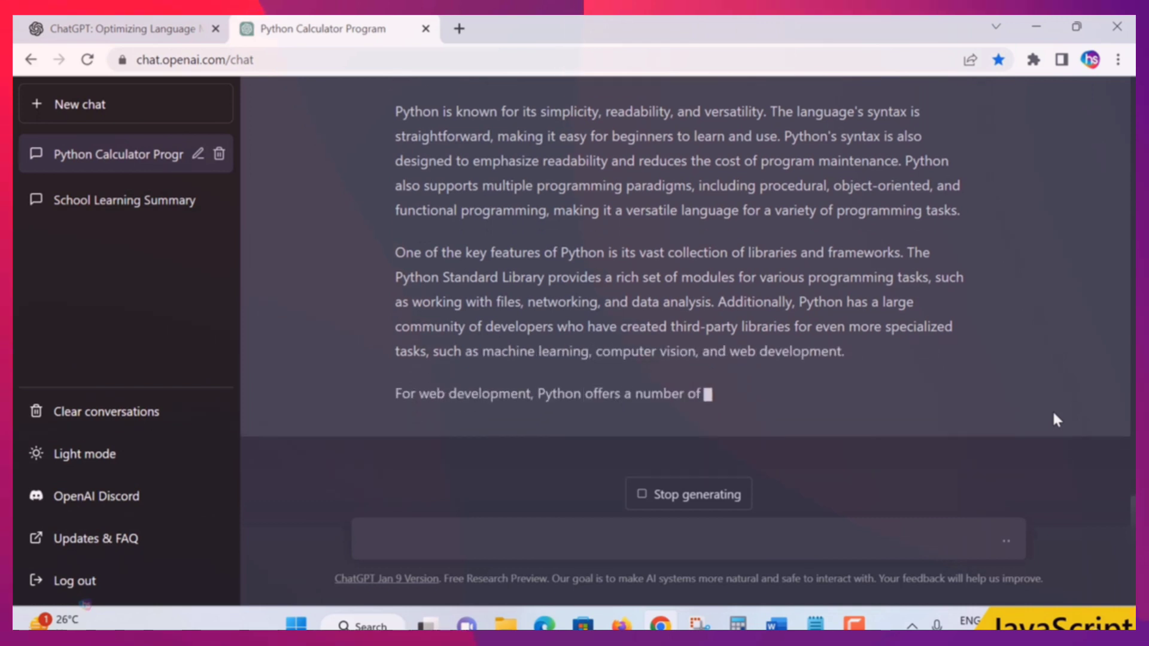
# Step: Read through the generated Python article, from the introduction and library paragraphs to the conclusion, and return towards its beginning
pyautogui.scroll(2, 1079, 372)
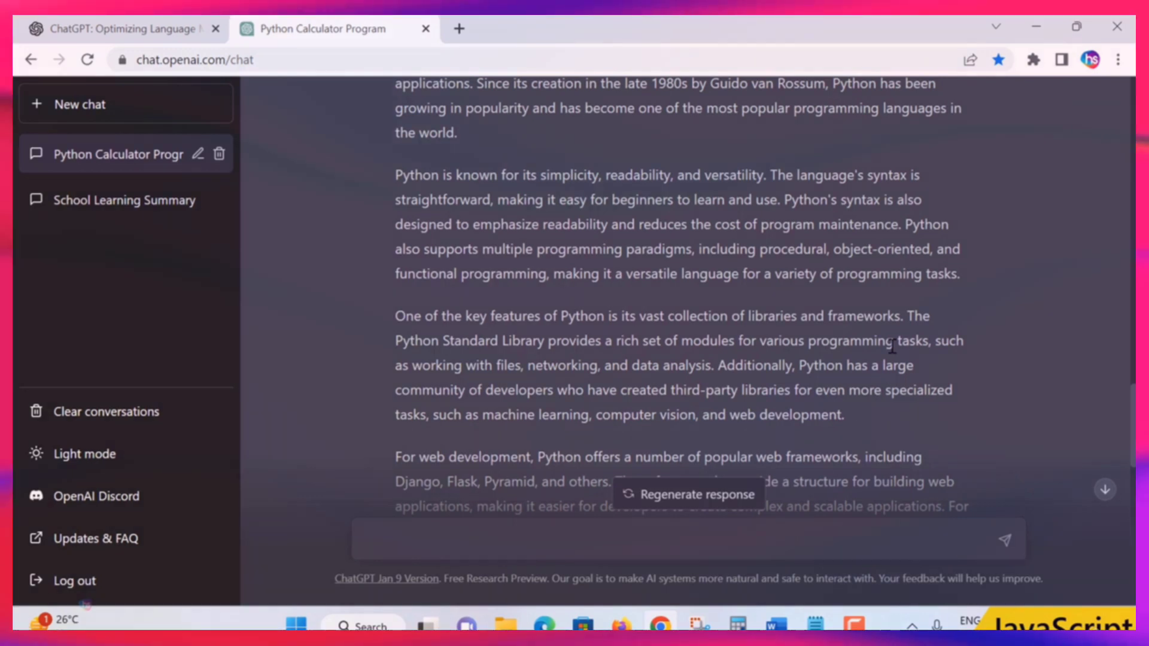
pyautogui.scroll(-6, 891, 345)
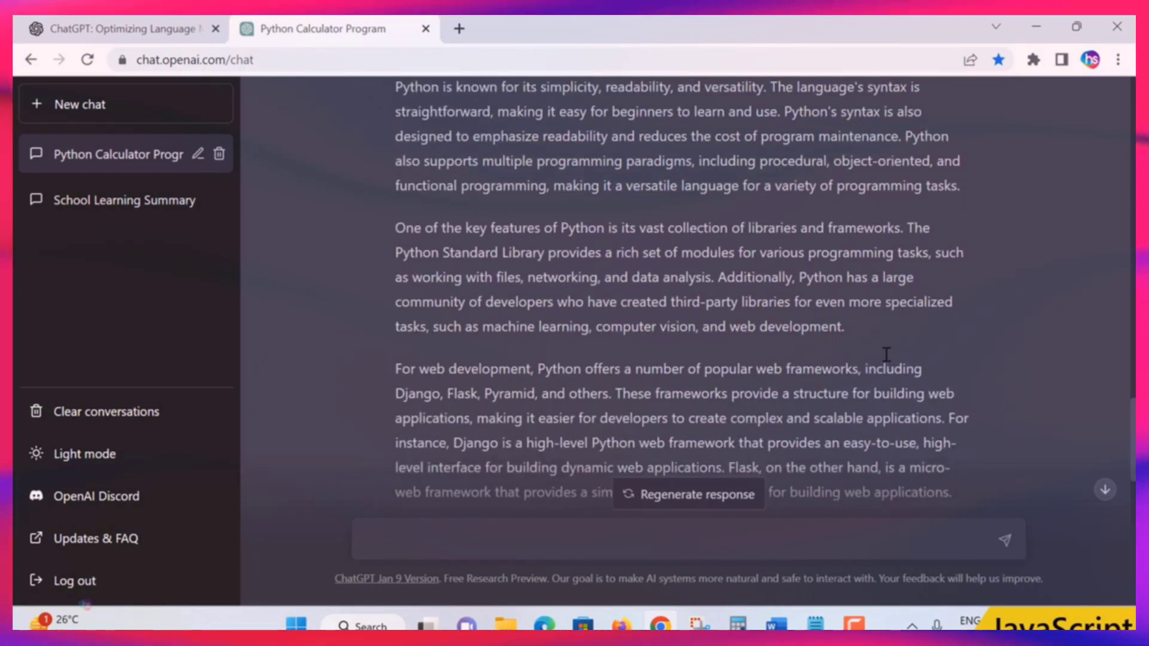
pyautogui.scroll(-4, 882, 359)
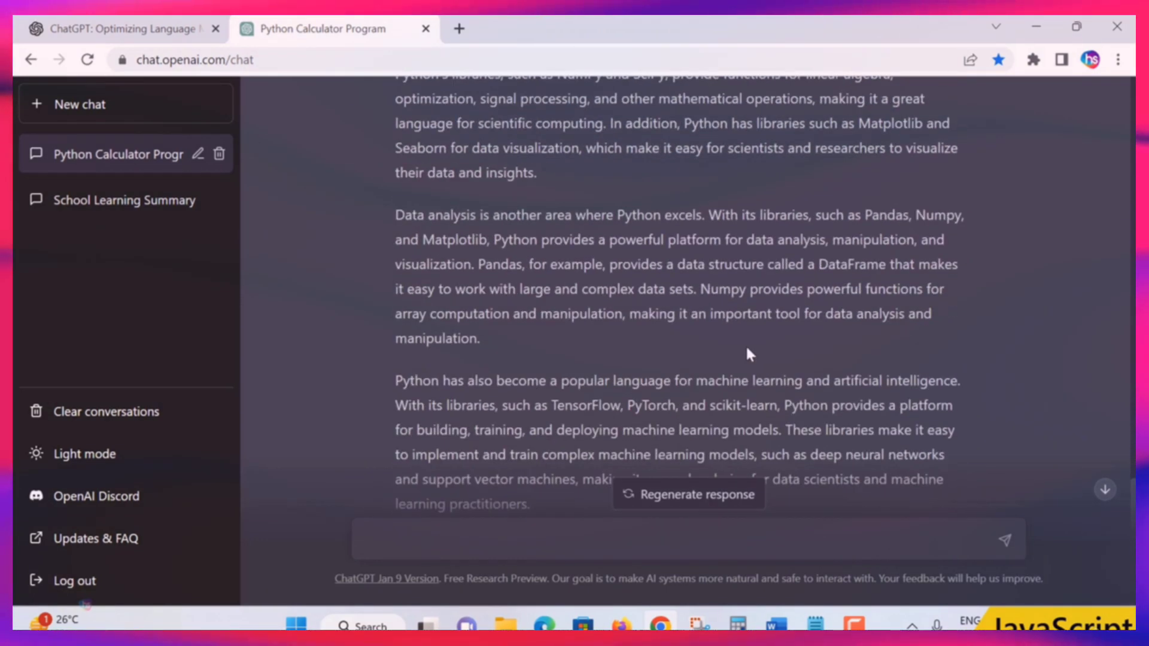
pyautogui.scroll(-2, 748, 351)
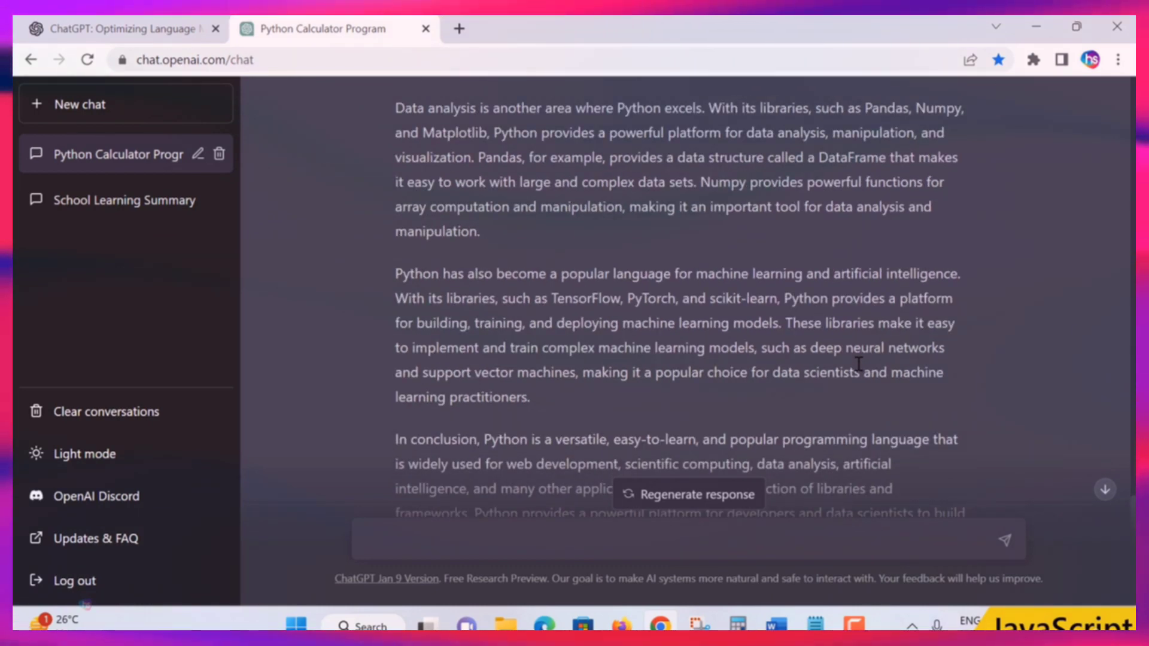
pyautogui.scroll(-3, 860, 353)
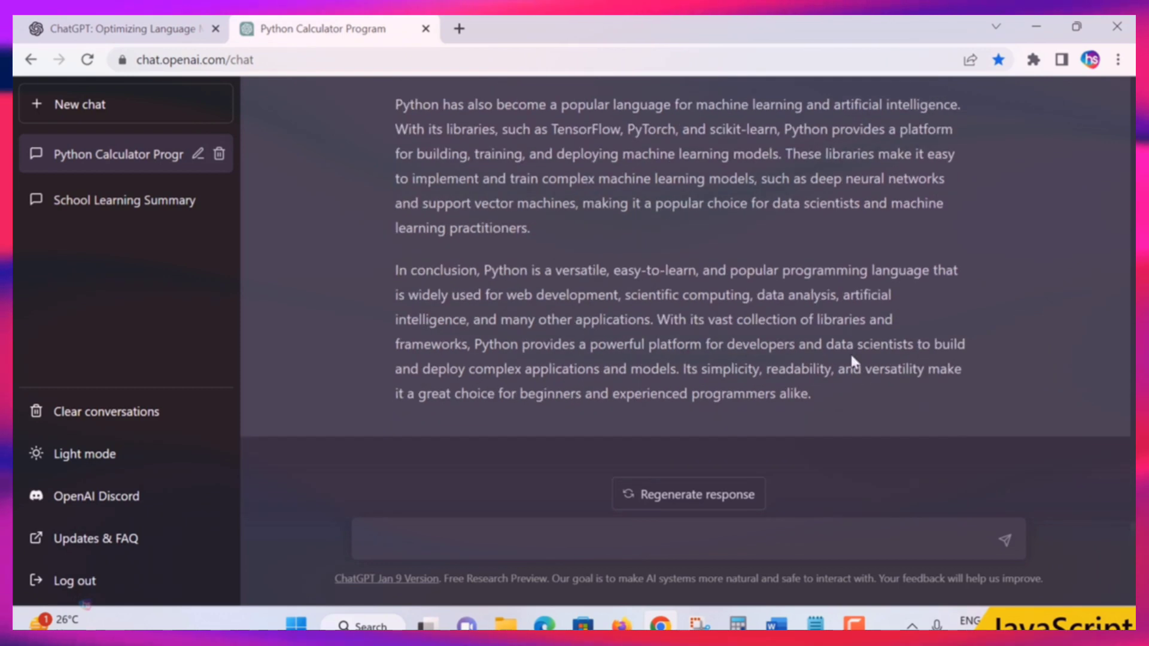
pyautogui.moveTo(812, 395); pyautogui.dragTo(502, 278)
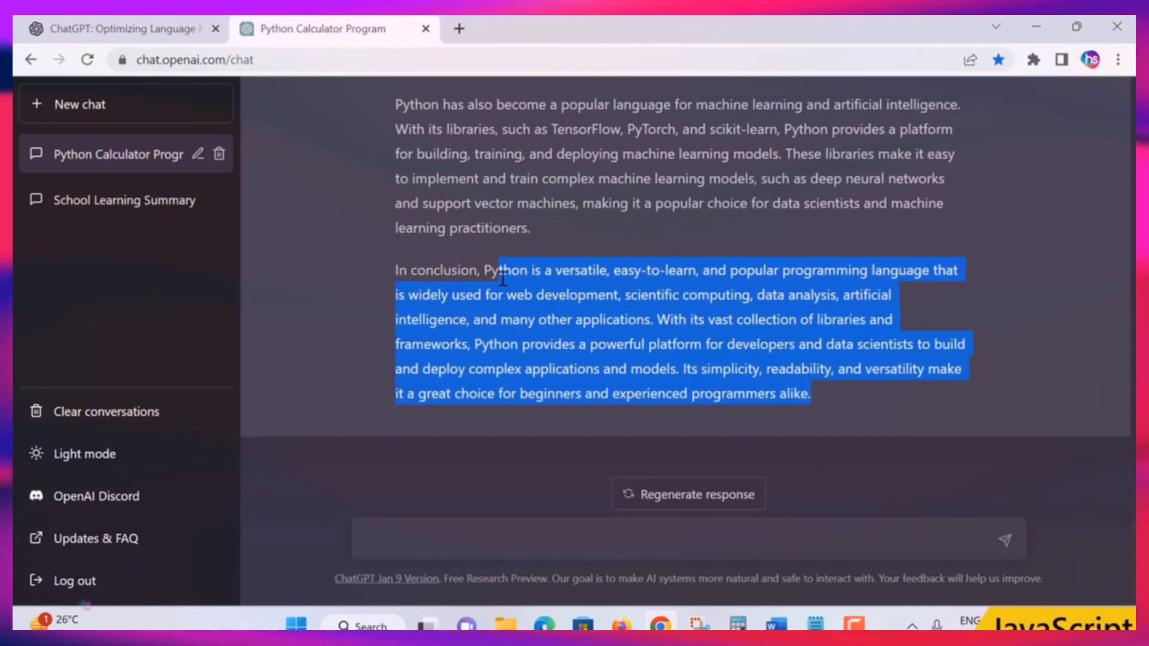
pyautogui.click(1042, 306)
pyautogui.scroll(4, 1033, 313)
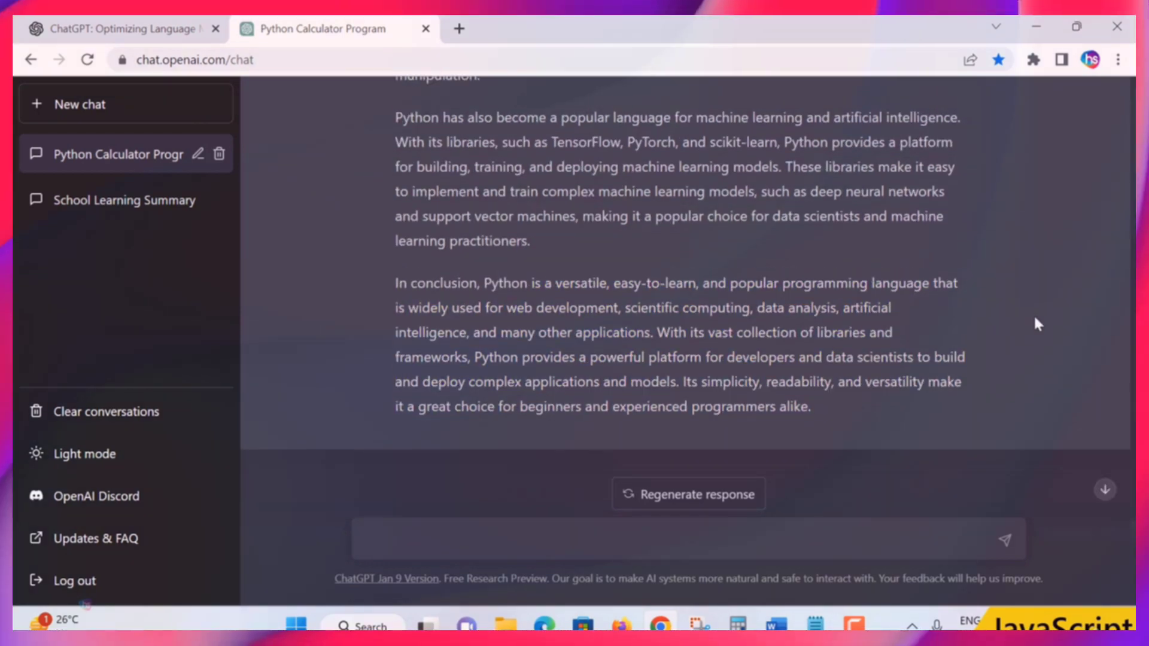
pyautogui.scroll(9, 987, 329)
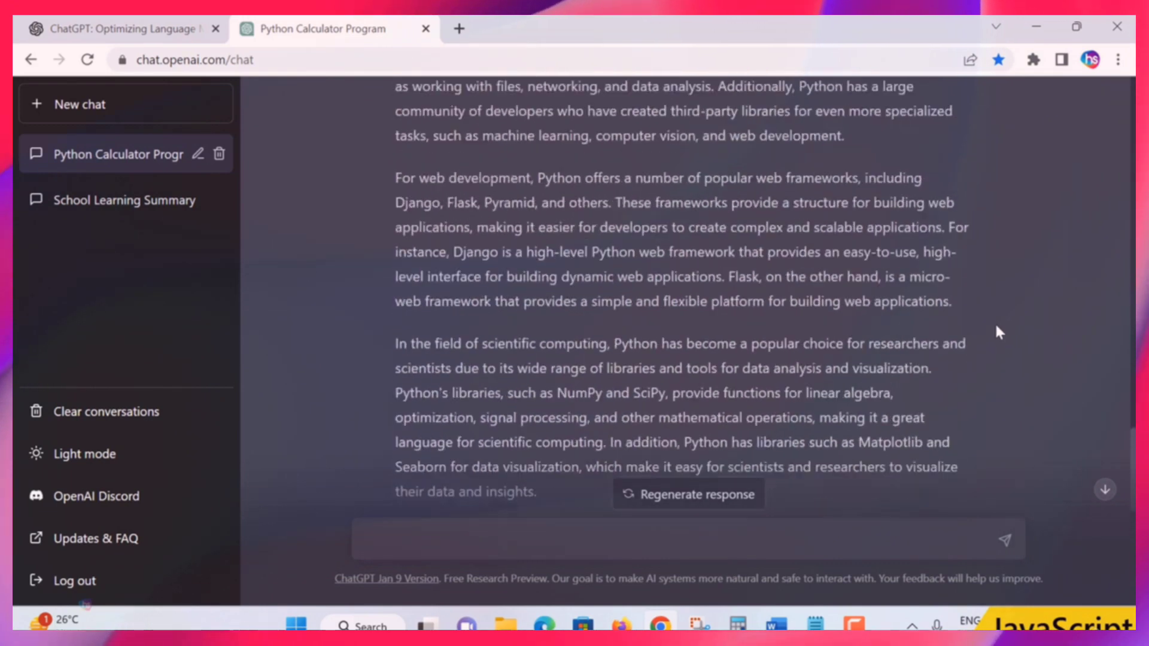
pyautogui.scroll(1, 996, 333)
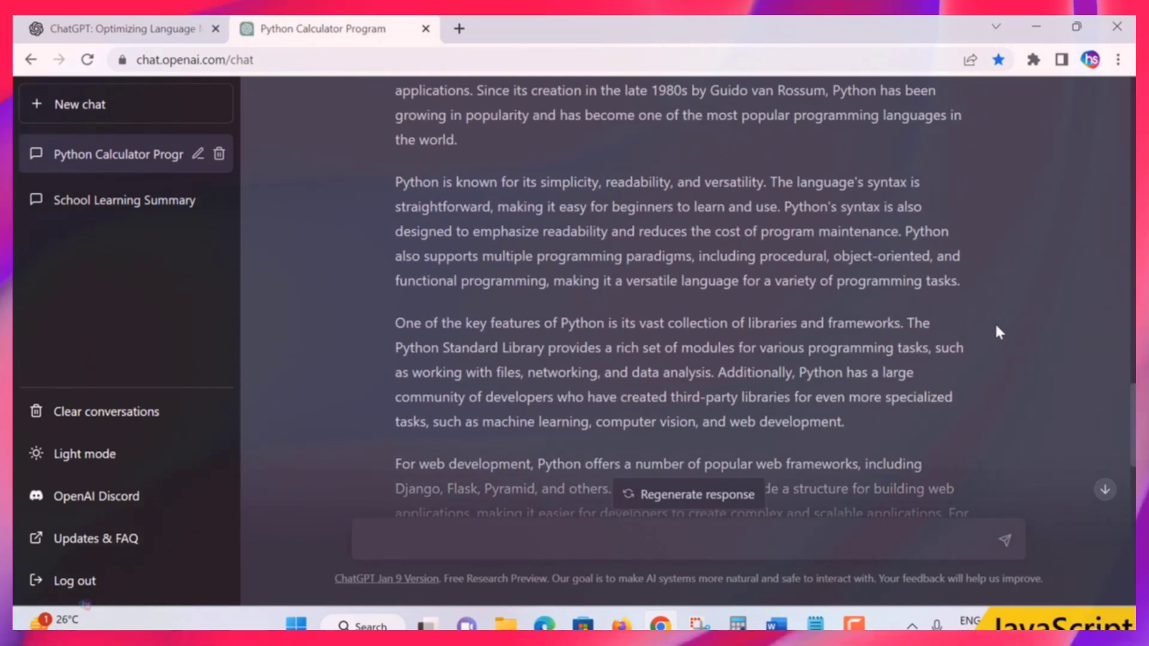
pyautogui.scroll(4, 996, 333)
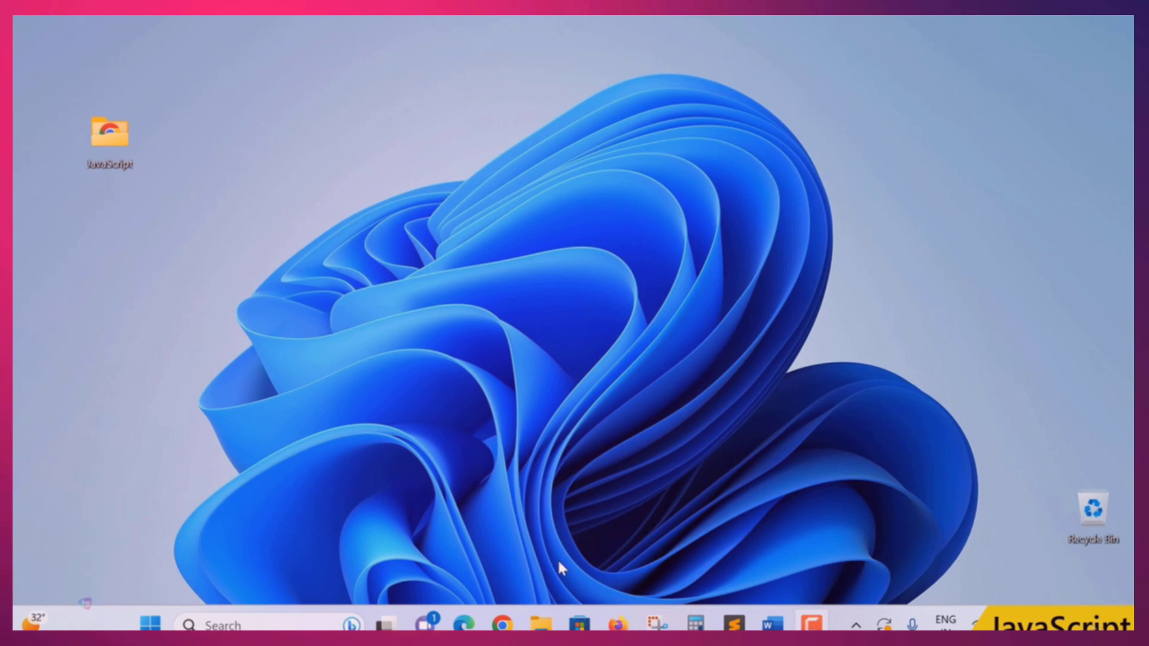
# Step: Switch to Chrome and check the prompt "write a basic javascript program using html dom" in the open ChatGPT conversation
pyautogui.click(502, 624)
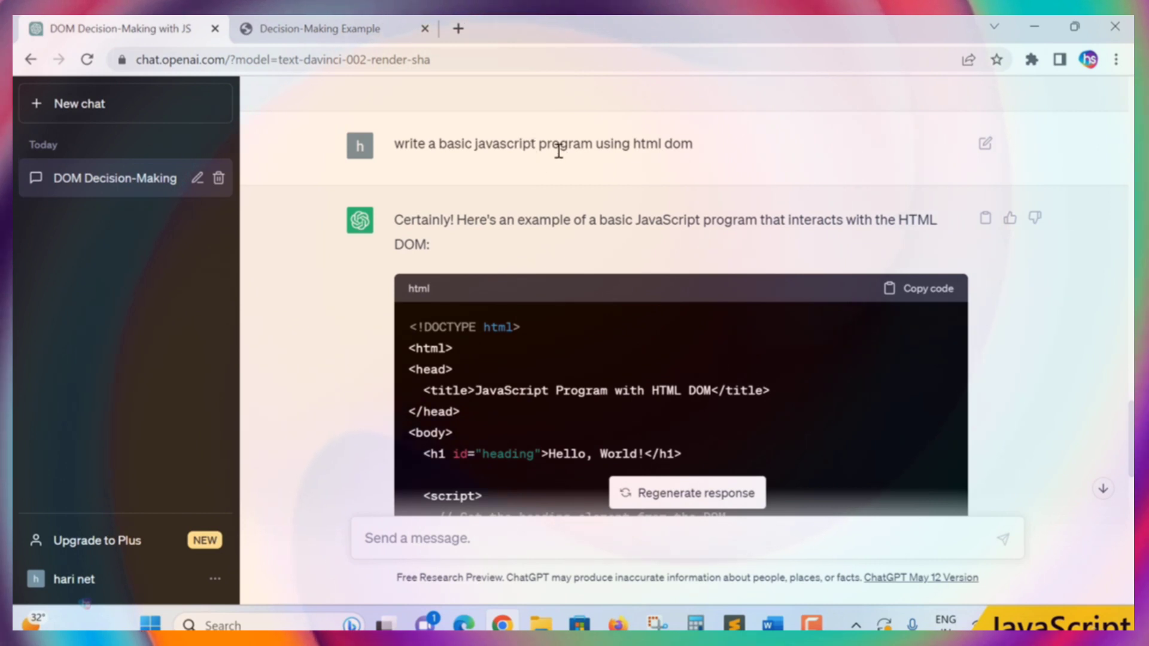
pyautogui.moveTo(558, 150); pyautogui.dragTo(701, 152)
pyautogui.click(778, 146)
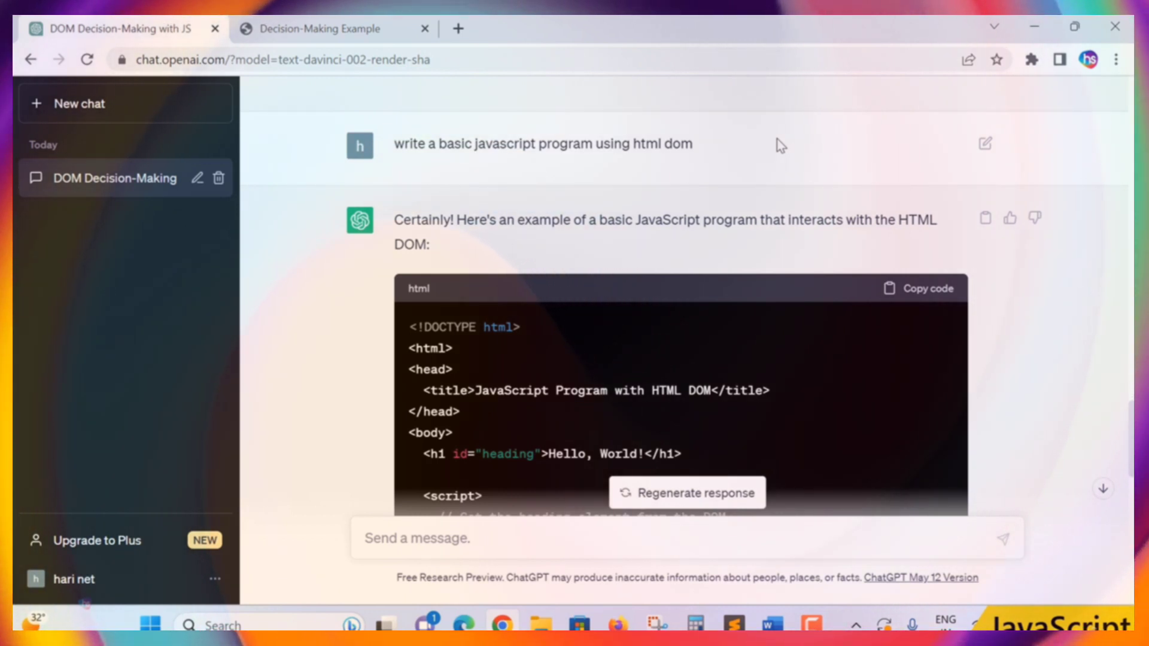
# Step: Review the generated HTML DOM program, from the doctype and h1 heading through the appendChild line to the start of the explanation
pyautogui.scroll(-1, 397, 237)
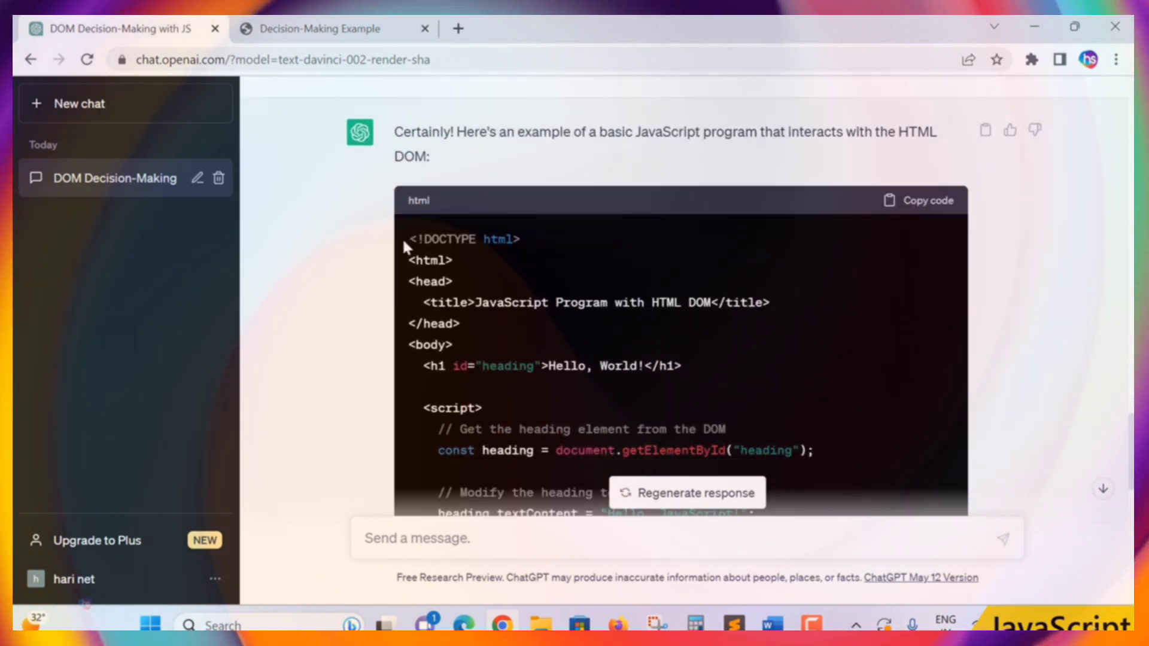
pyautogui.moveTo(404, 241); pyautogui.dragTo(513, 239)
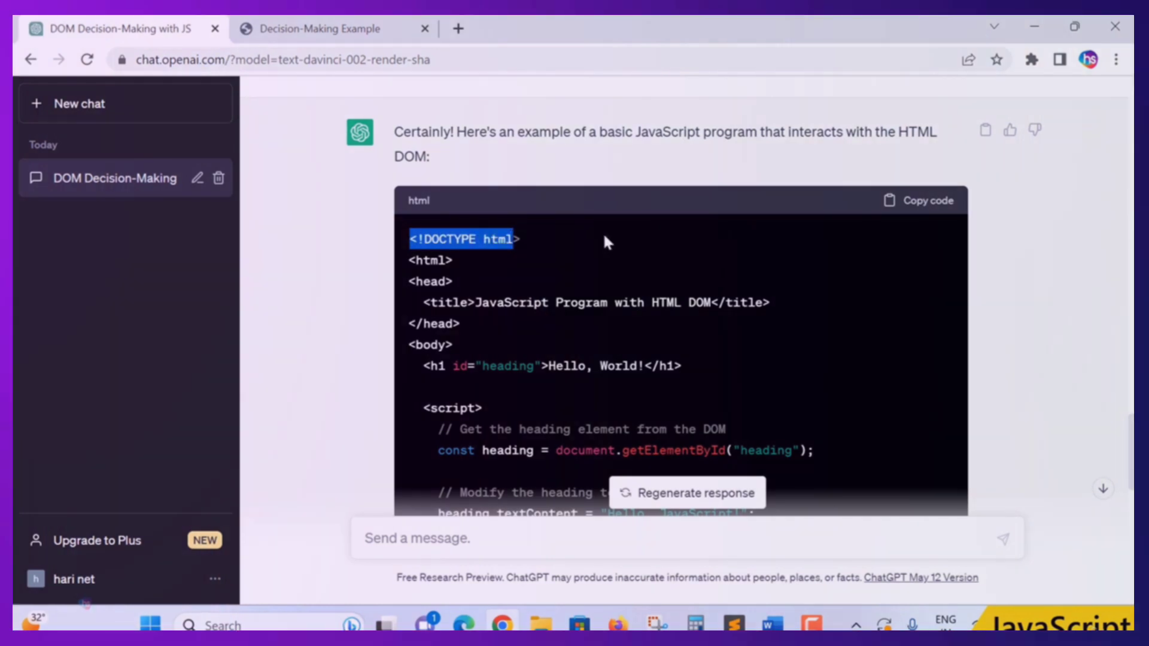
pyautogui.scroll(-1, 603, 245)
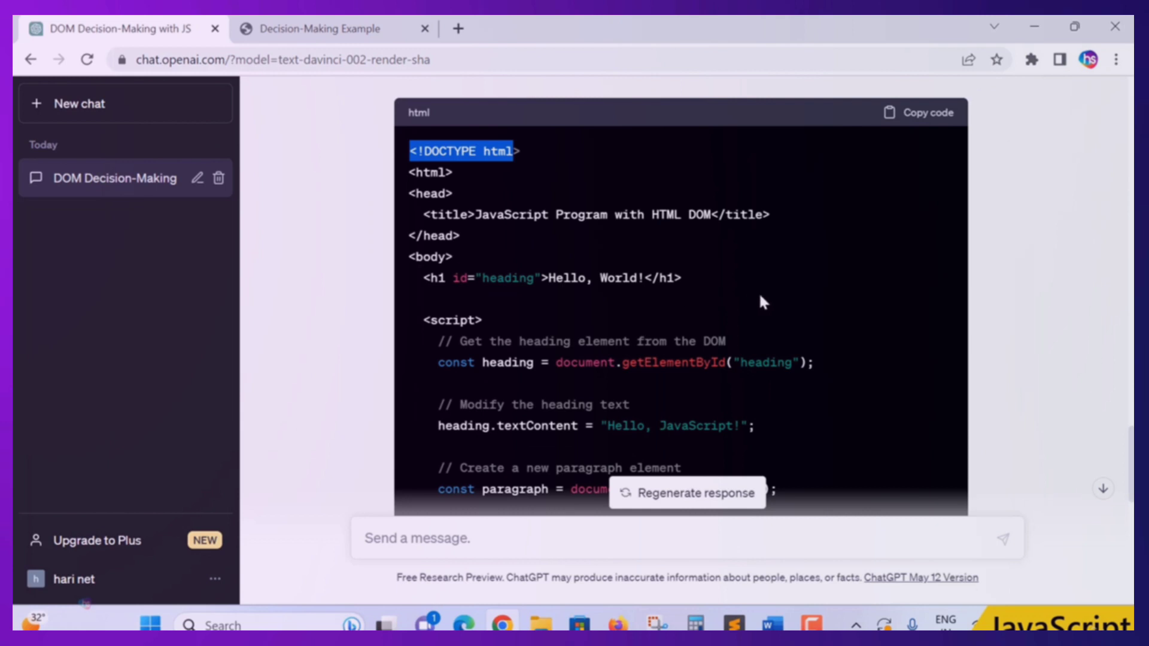
pyautogui.moveTo(423, 278); pyautogui.dragTo(637, 278)
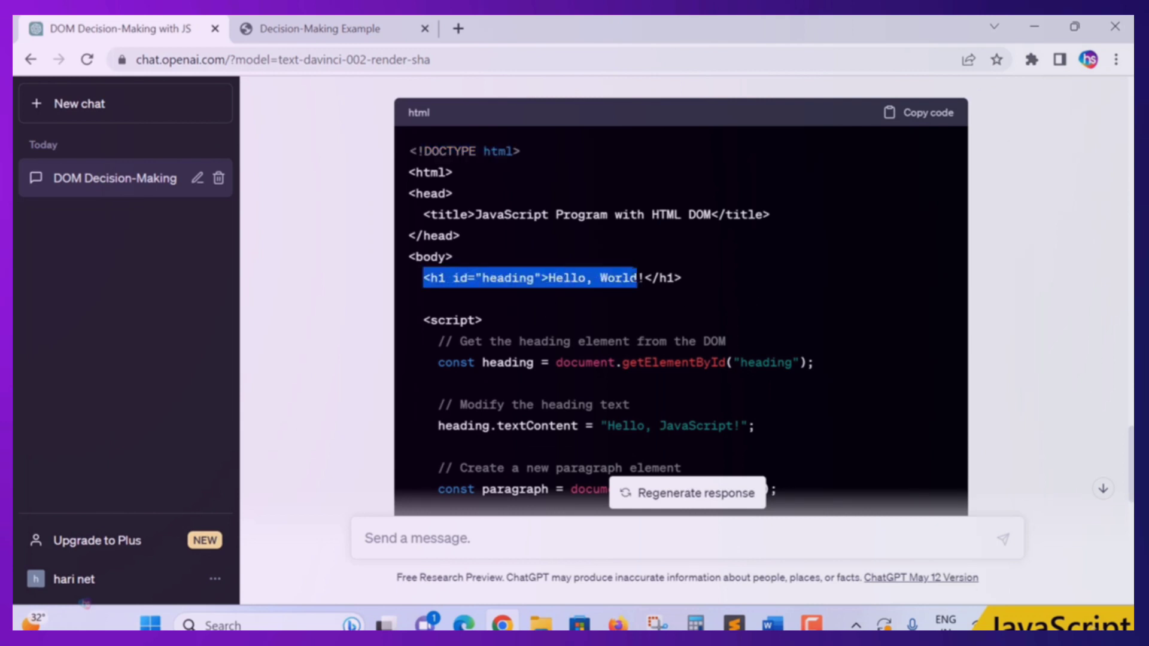
pyautogui.scroll(-2, 707, 280)
pyautogui.scroll(-1, 718, 361)
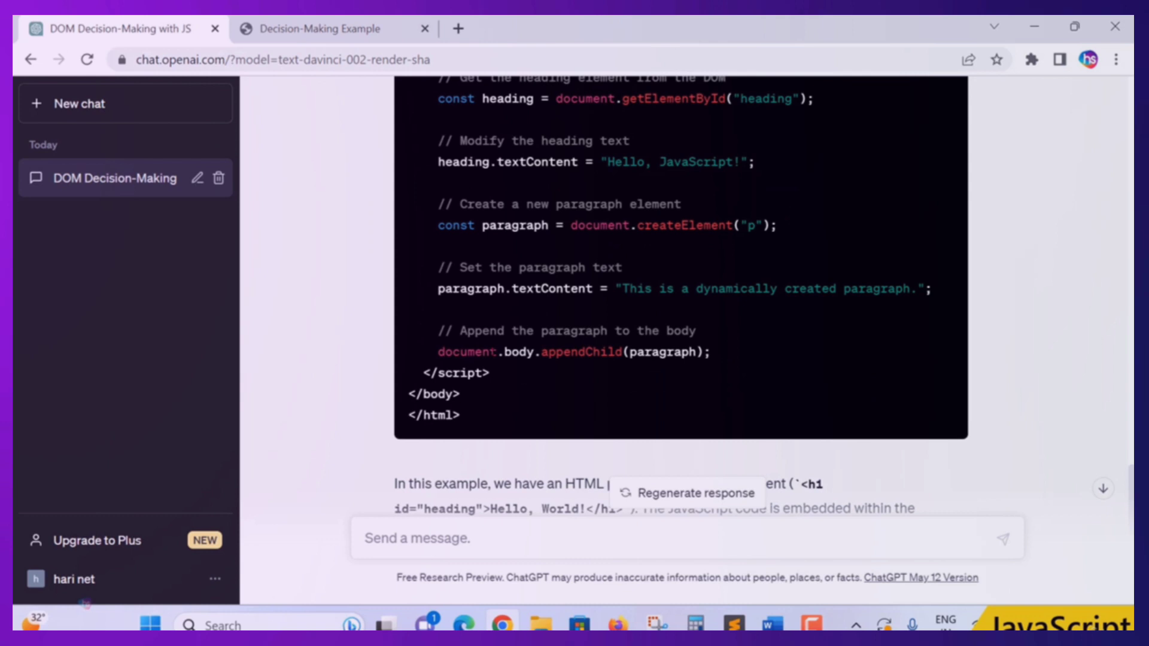
pyautogui.moveTo(576, 352); pyautogui.dragTo(727, 352)
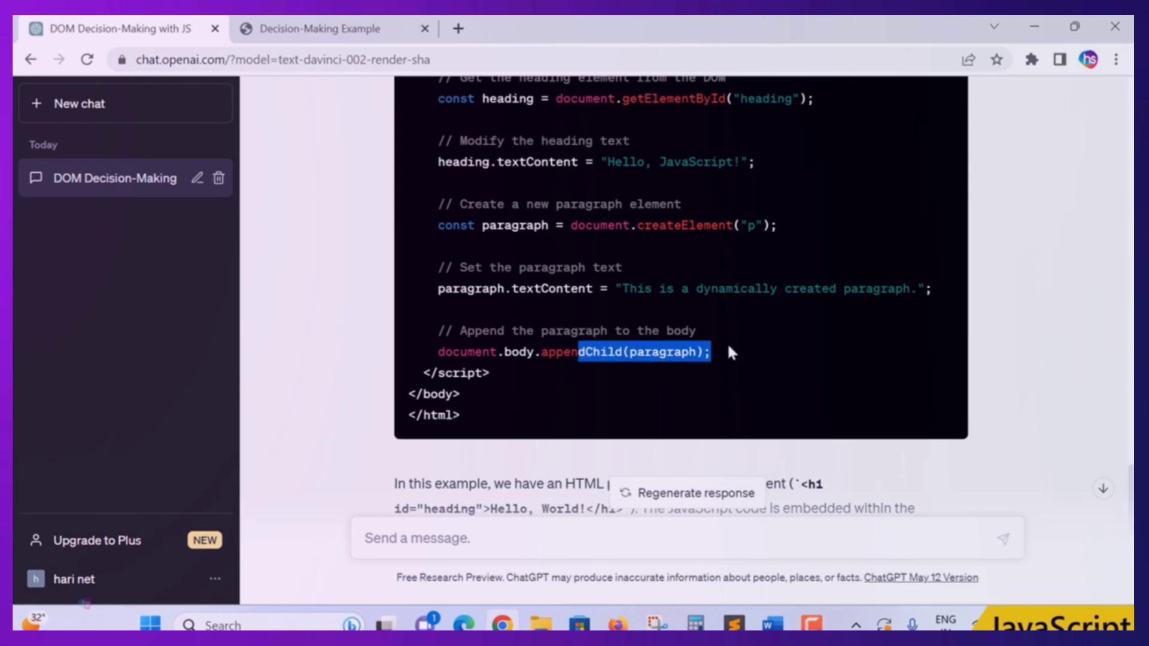
pyautogui.click(771, 354)
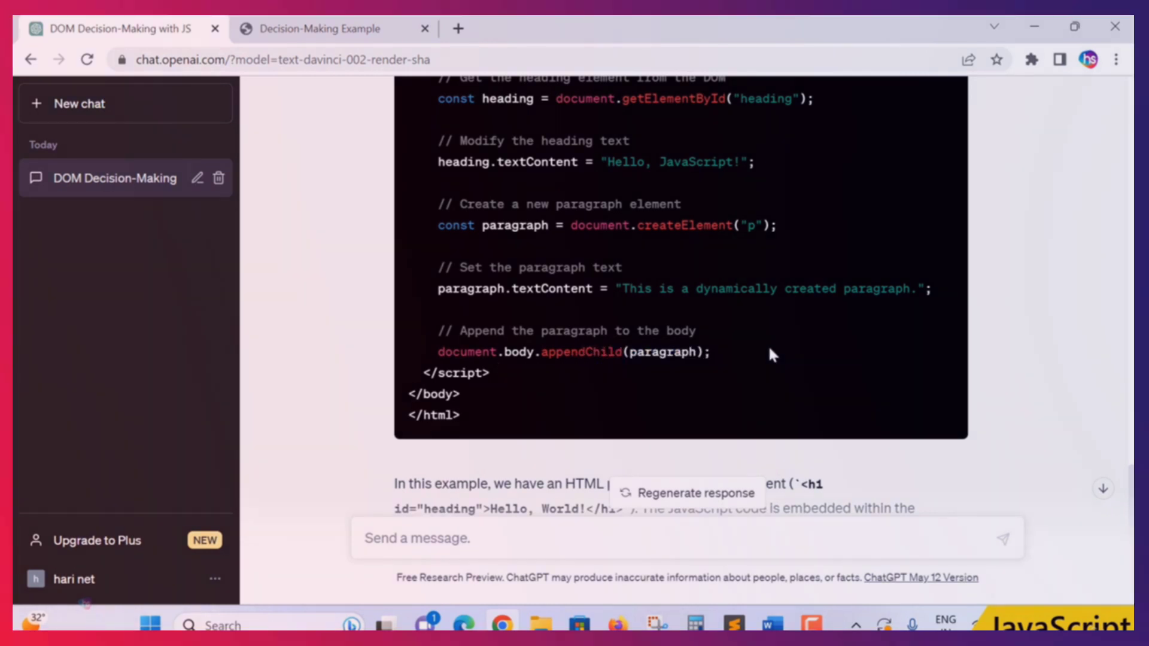
pyautogui.scroll(-1, 770, 355)
pyautogui.scroll(-3, 772, 355)
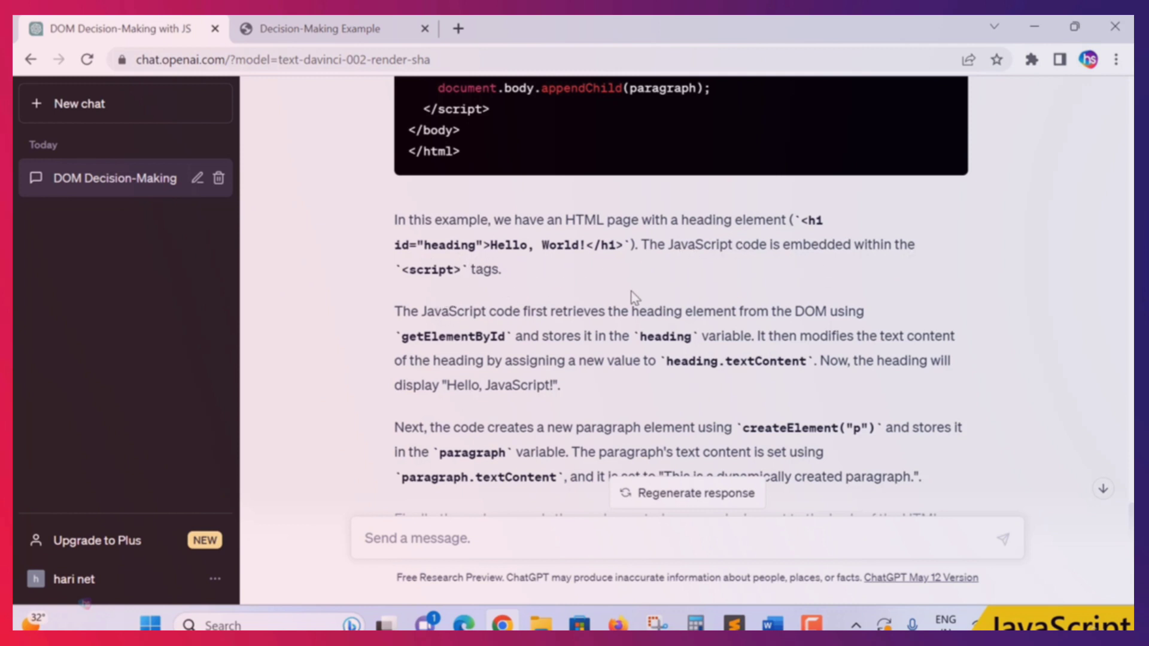
# Step: Examine where the script block opens and closes within the body of the generated HTML code
pyautogui.scroll(7, 628, 293)
pyautogui.scroll(-1, 620, 295)
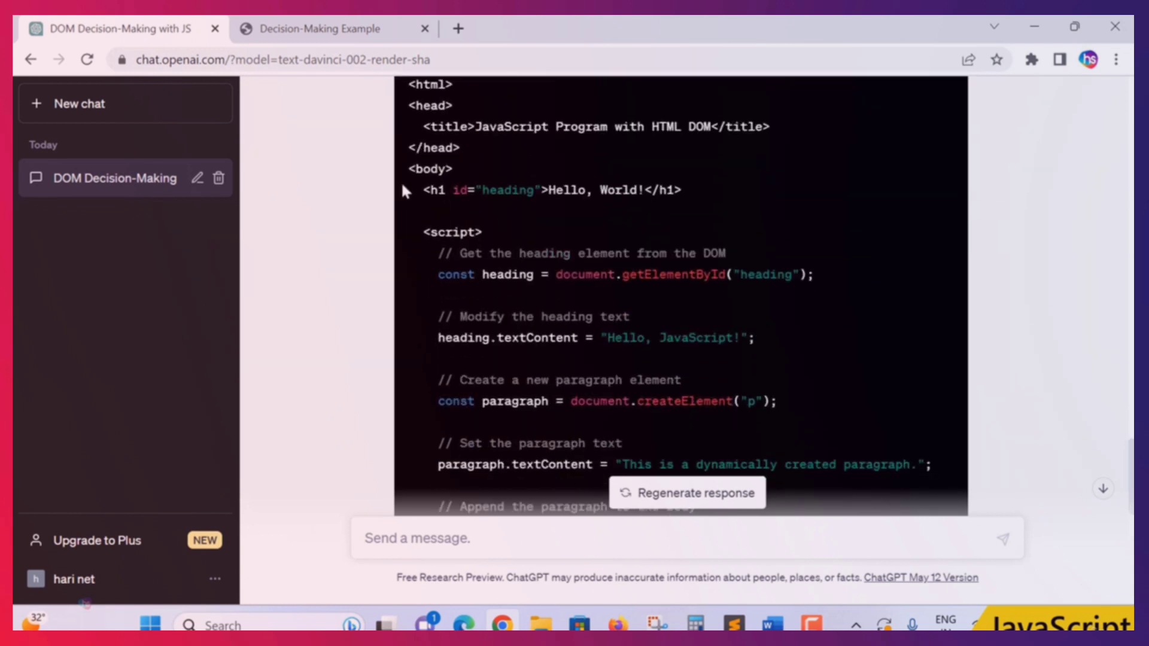
pyautogui.moveTo(424, 232); pyautogui.dragTo(485, 232)
pyautogui.scroll(-3, 486, 232)
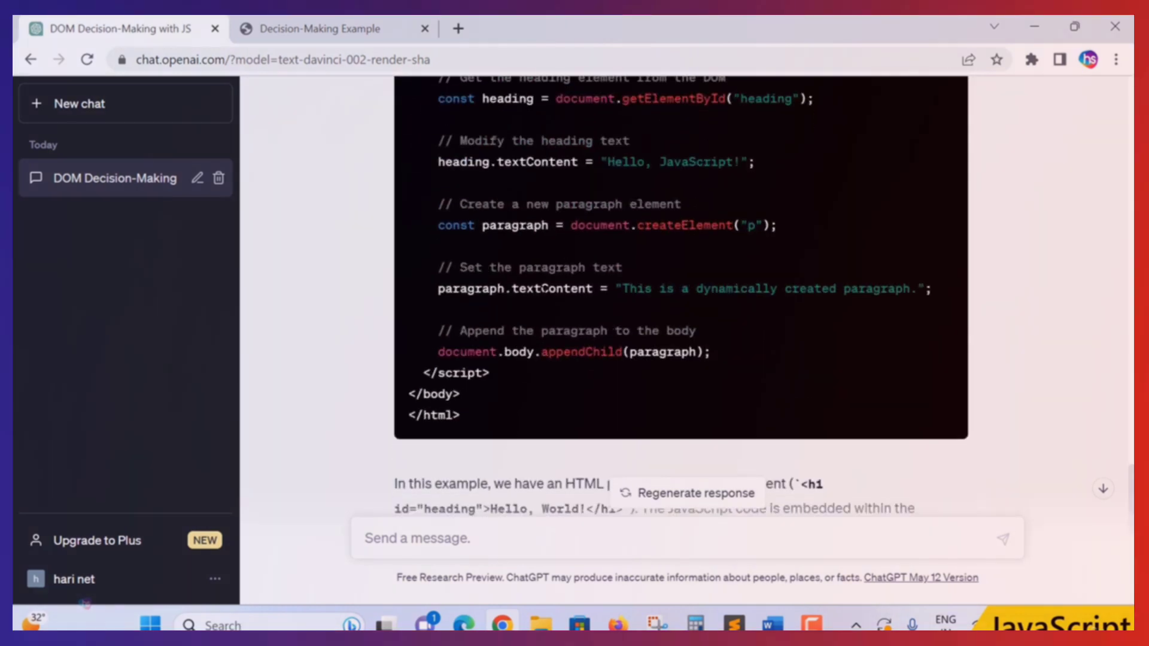
pyautogui.moveTo(488, 374); pyautogui.dragTo(408, 394)
pyautogui.scroll(3, 588, 350)
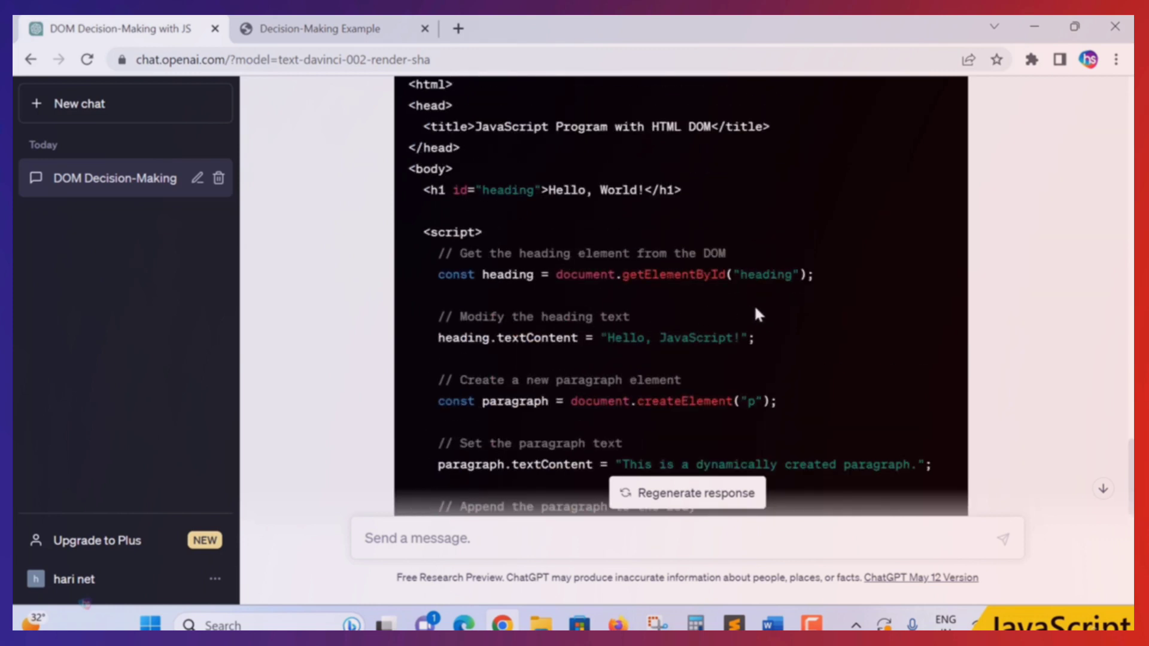
pyautogui.moveTo(424, 232); pyautogui.dragTo(490, 316)
pyautogui.scroll(2, 490, 316)
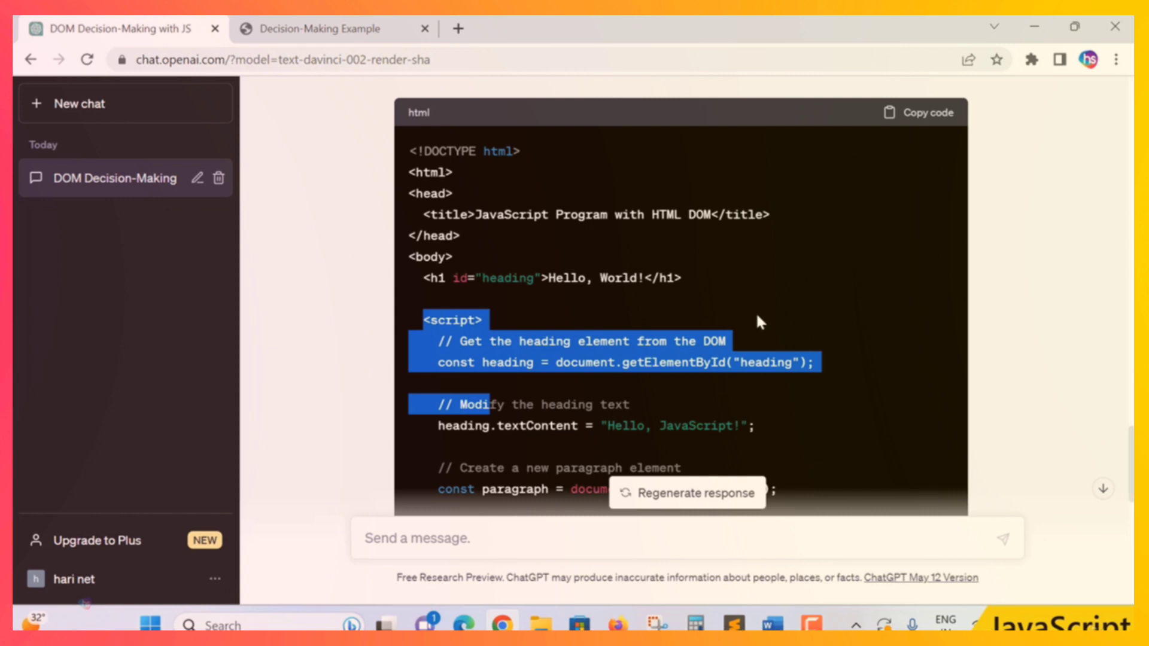
# Step: Read the explanation below the code and highlight the getElementById method name in it
pyautogui.click(757, 316)
pyautogui.scroll(-4, 757, 318)
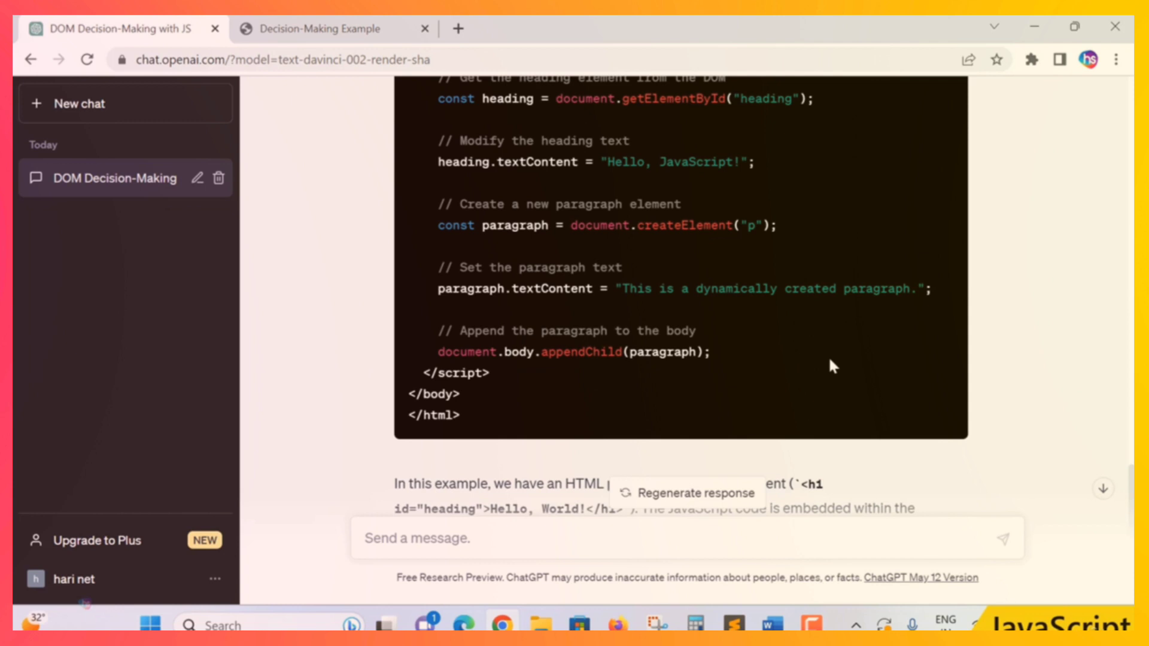
pyautogui.scroll(-5, 829, 360)
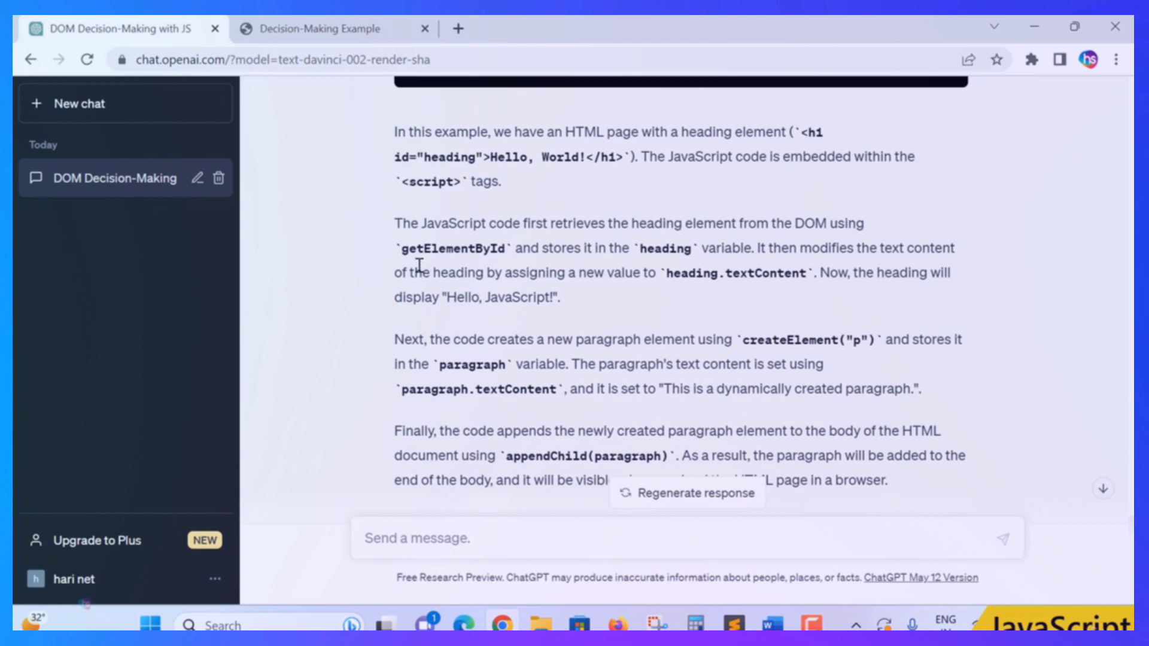
pyautogui.moveTo(398, 251); pyautogui.dragTo(526, 264)
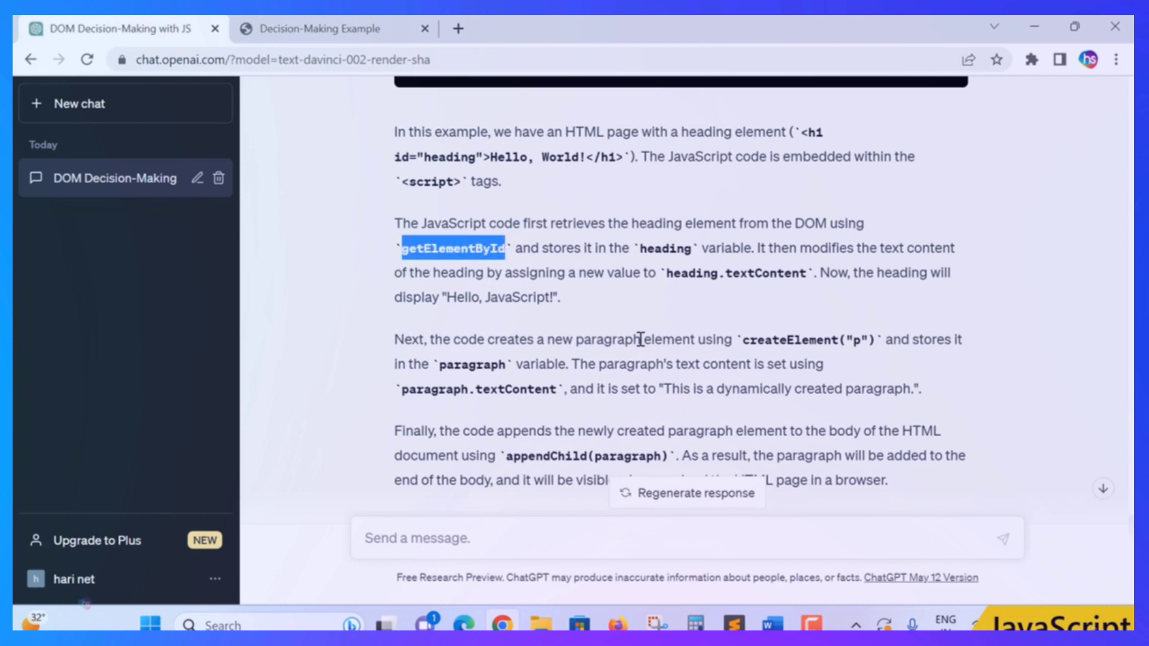
# Step: Examine how the h1 element's id "heading" matches the argument of the getElementById call in the generated script
pyautogui.scroll(8, 640, 339)
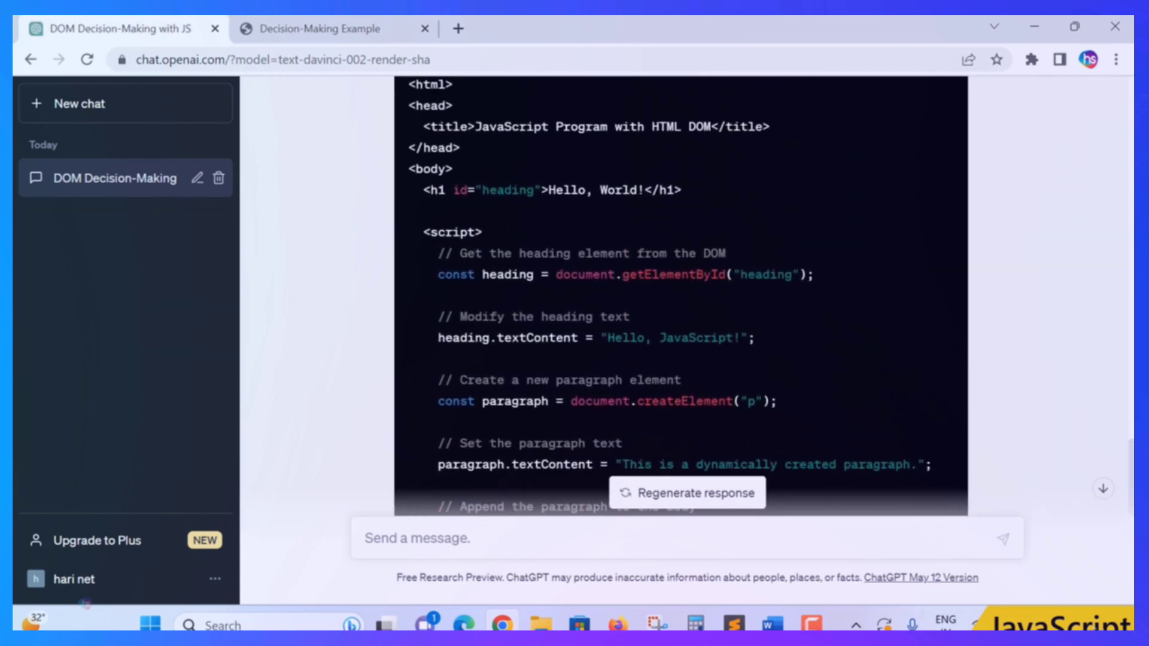
pyautogui.moveTo(417, 190); pyautogui.dragTo(703, 190)
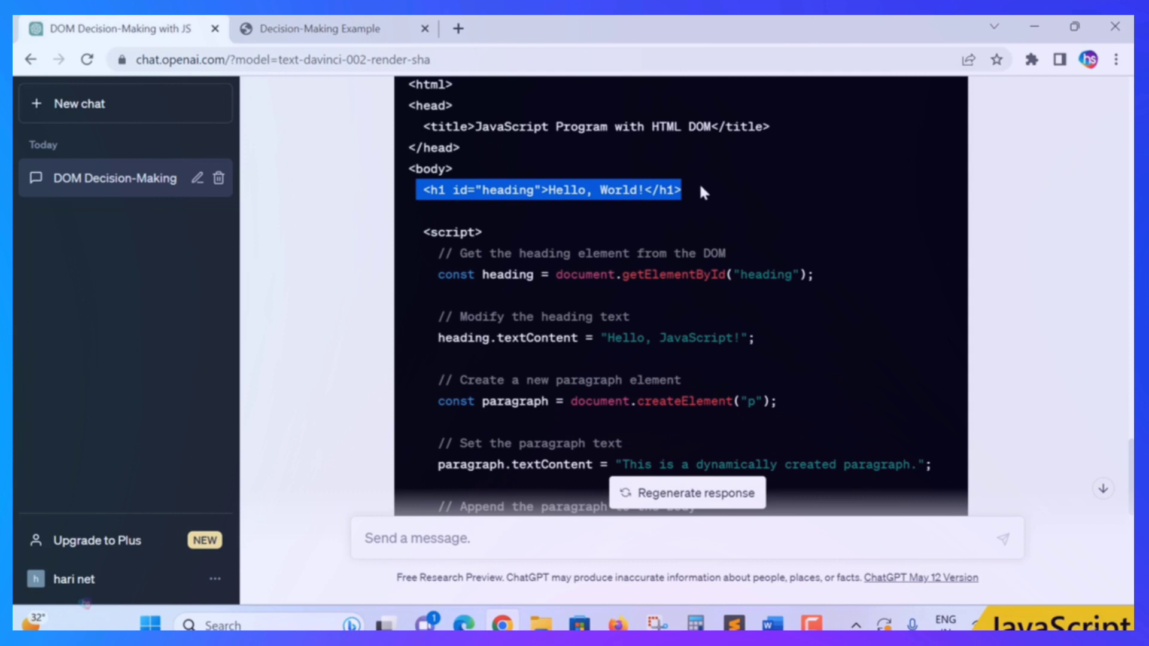
pyautogui.click(460, 190)
pyautogui.doubleClick(460, 189)
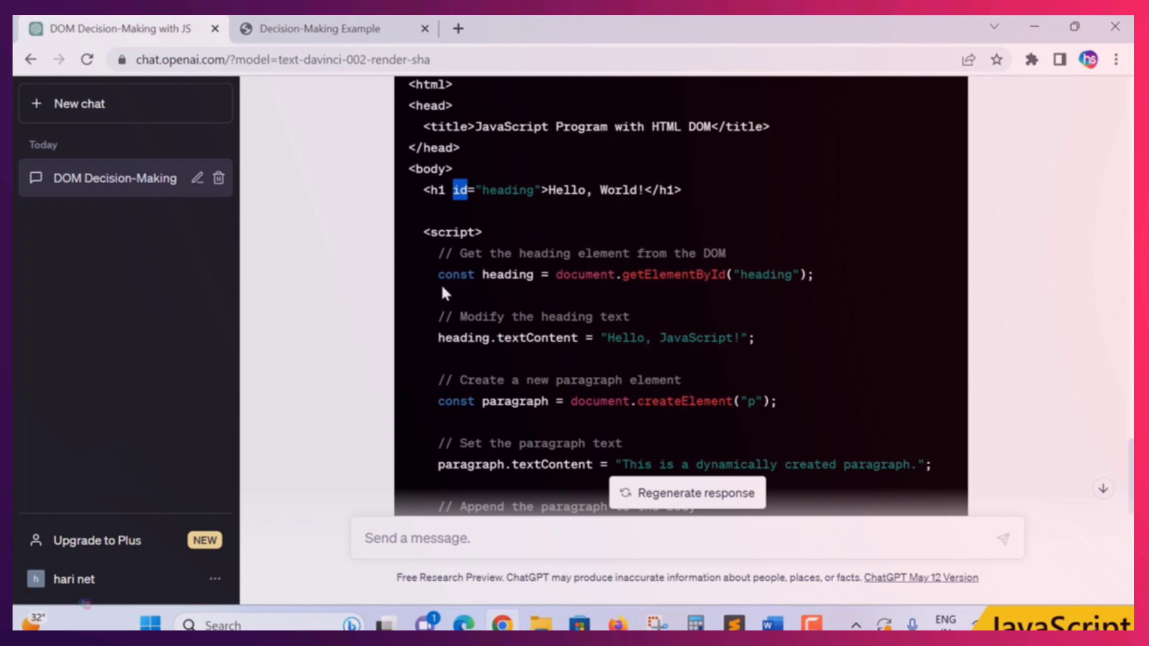
pyautogui.moveTo(622, 274); pyautogui.dragTo(726, 274)
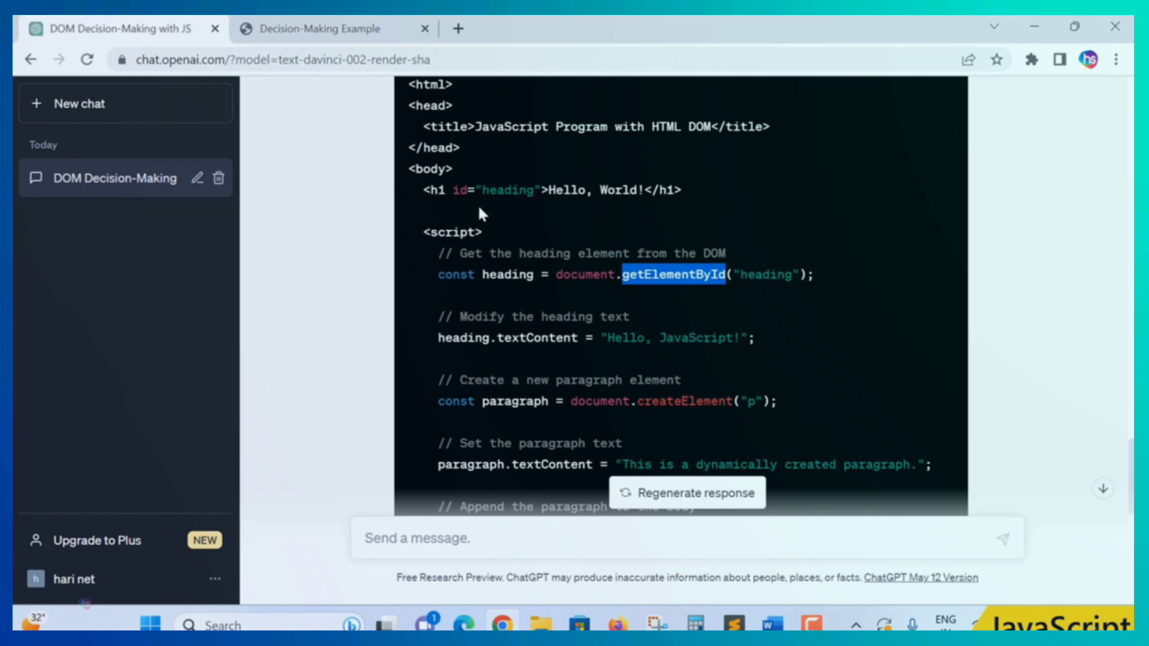
pyautogui.doubleClick(460, 189)
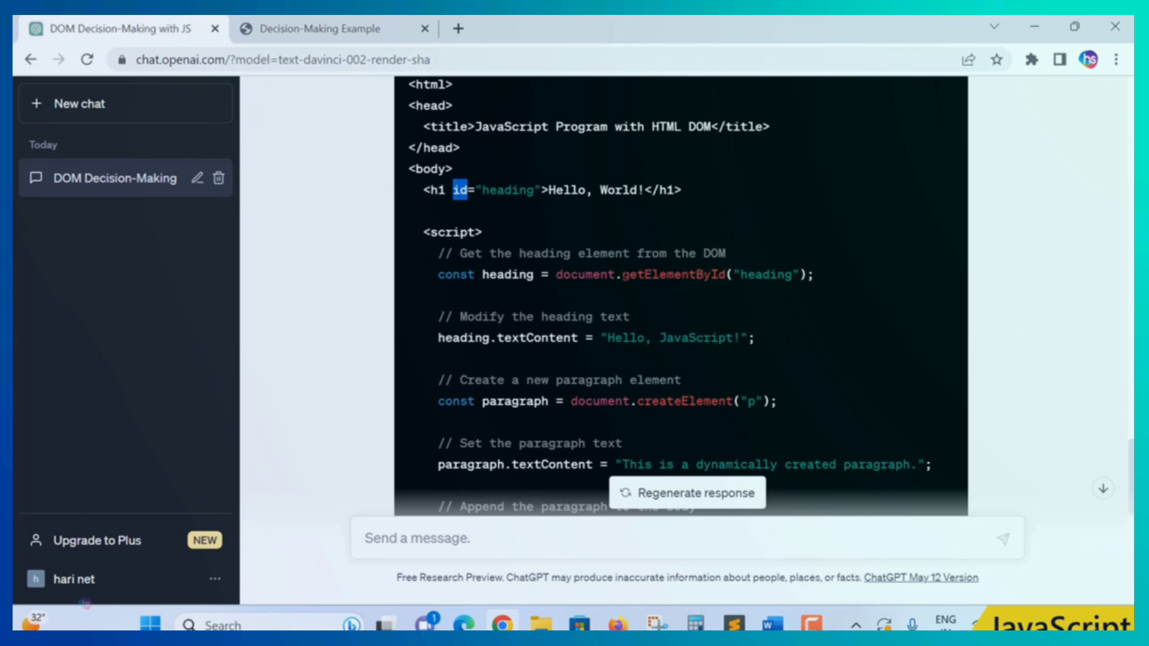
pyautogui.moveTo(622, 274); pyautogui.dragTo(725, 274)
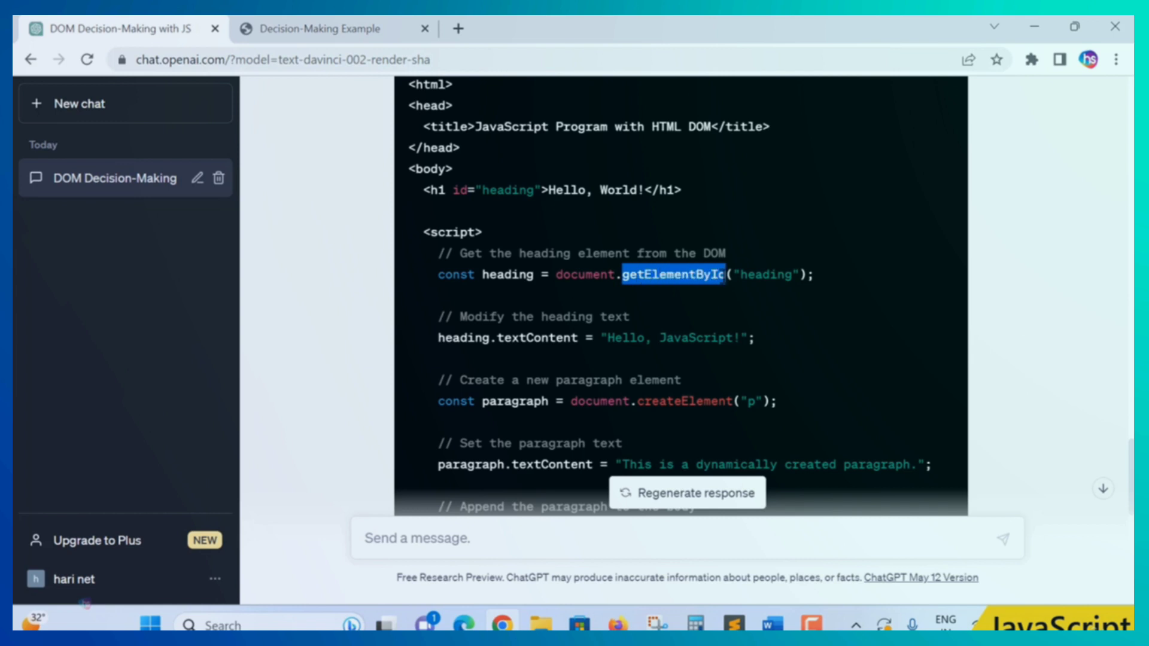
pyautogui.doubleClick(766, 274)
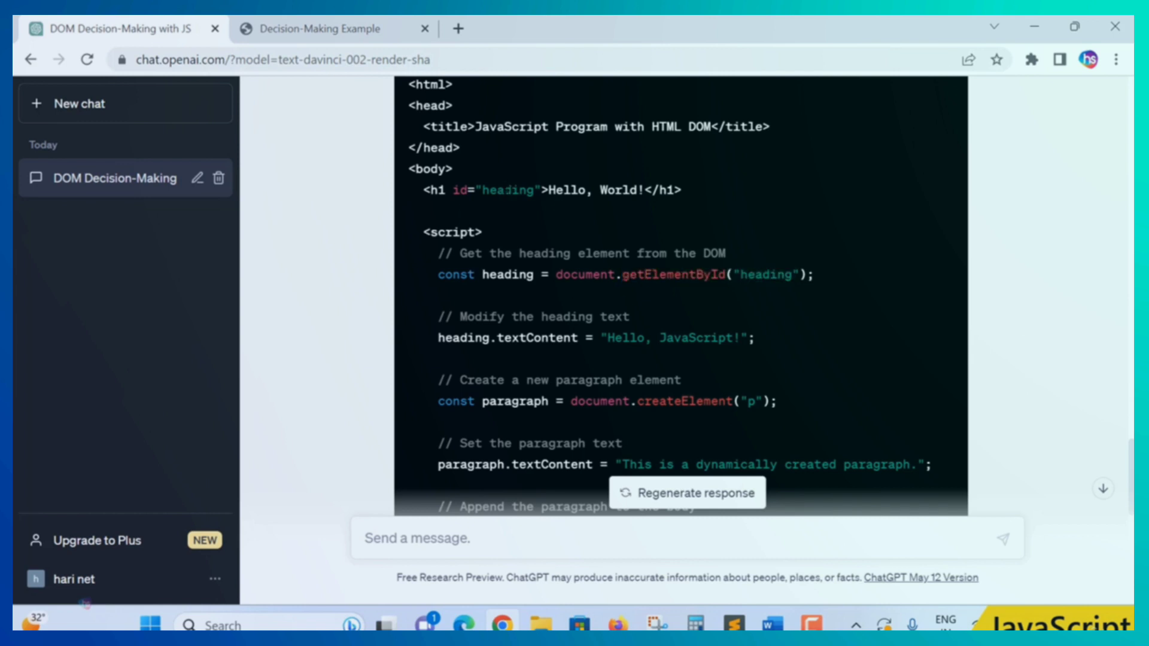
pyautogui.doubleClick(507, 190)
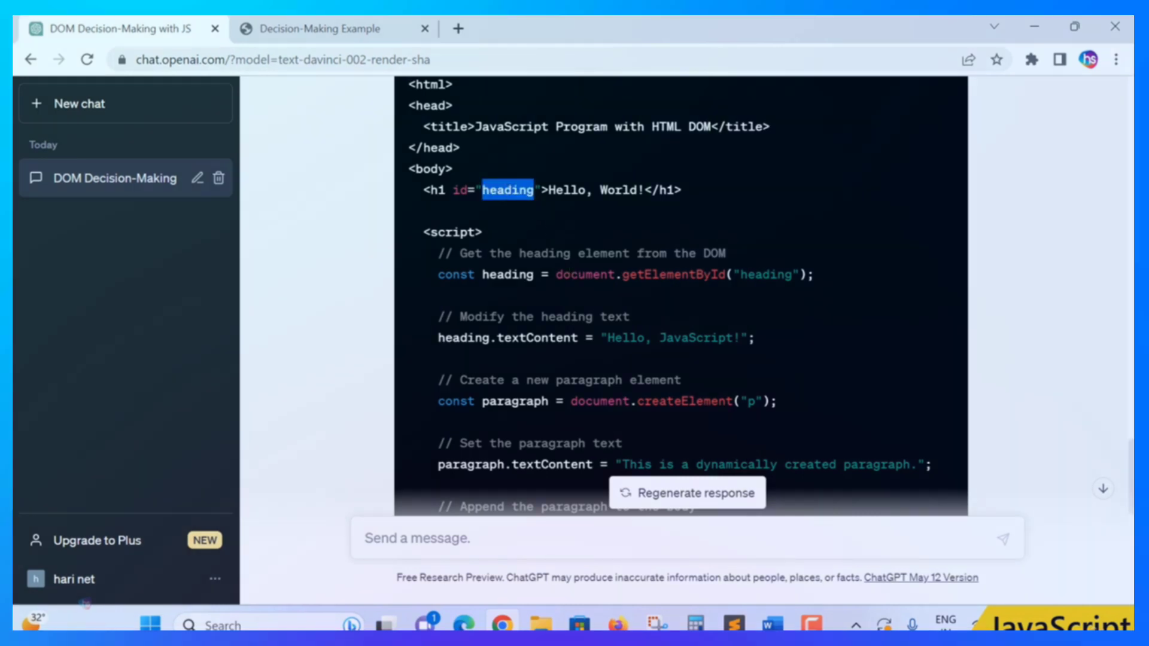
# Step: Trace the heading variable and its textContent assignment "Hello, JavaScript!" against the original "Hello, World!" text in the h1 element
pyautogui.doubleClick(463, 337)
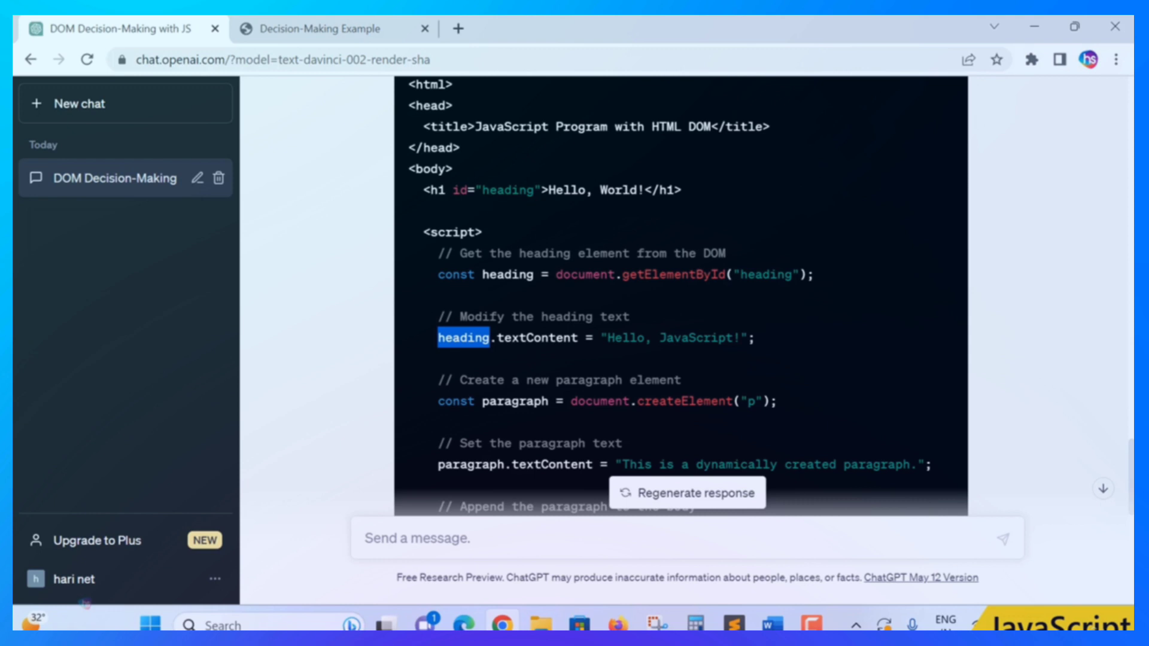
pyautogui.doubleClick(505, 275)
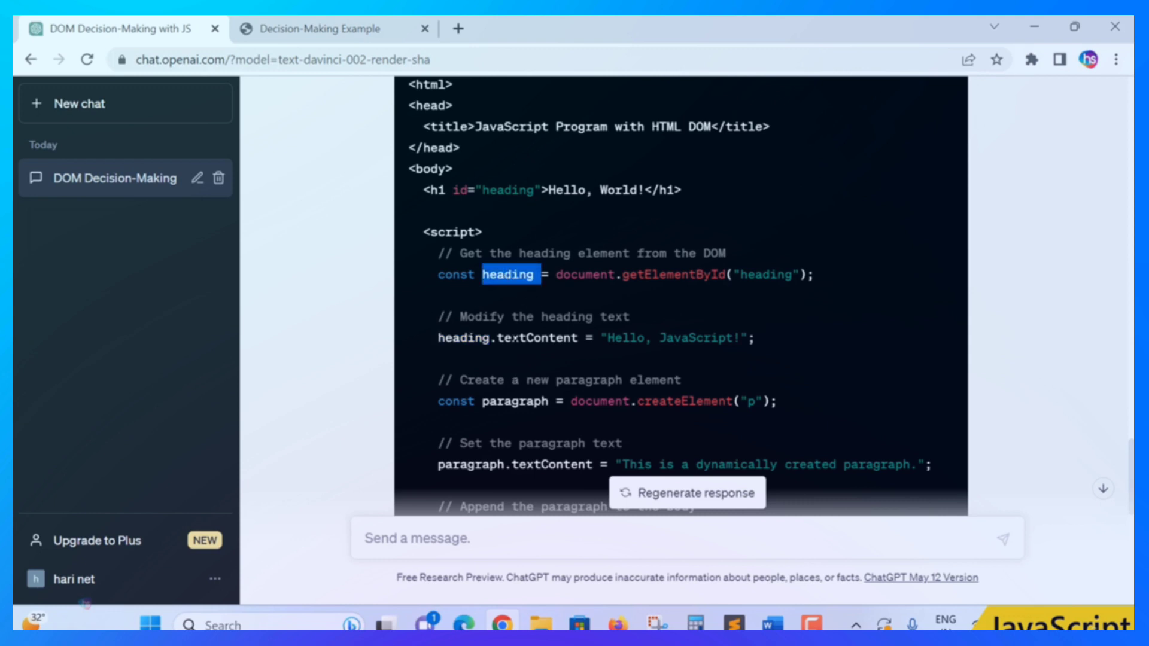
pyautogui.doubleClick(537, 337)
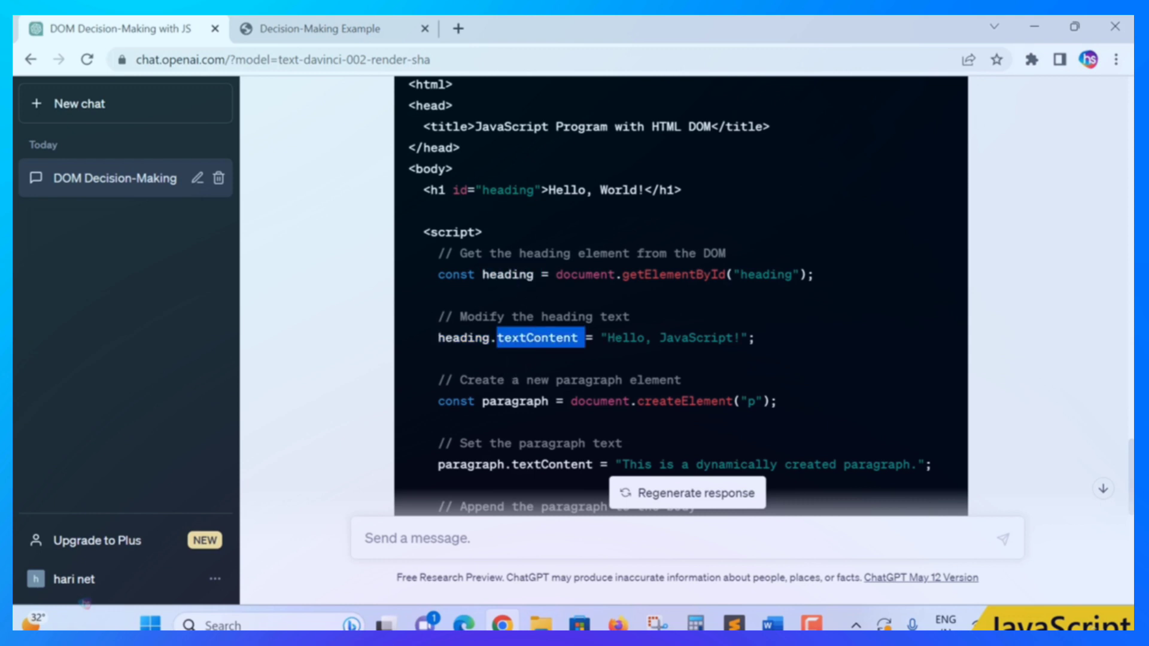
pyautogui.moveTo(608, 337); pyautogui.dragTo(746, 337)
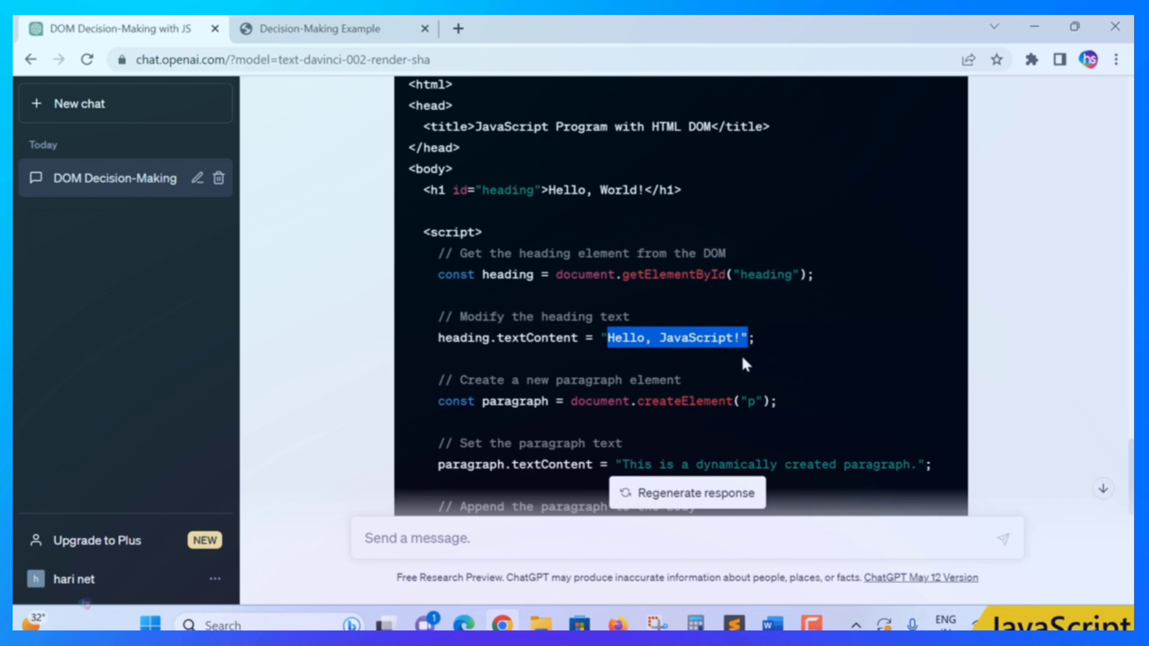
pyautogui.moveTo(549, 190); pyautogui.dragTo(663, 190)
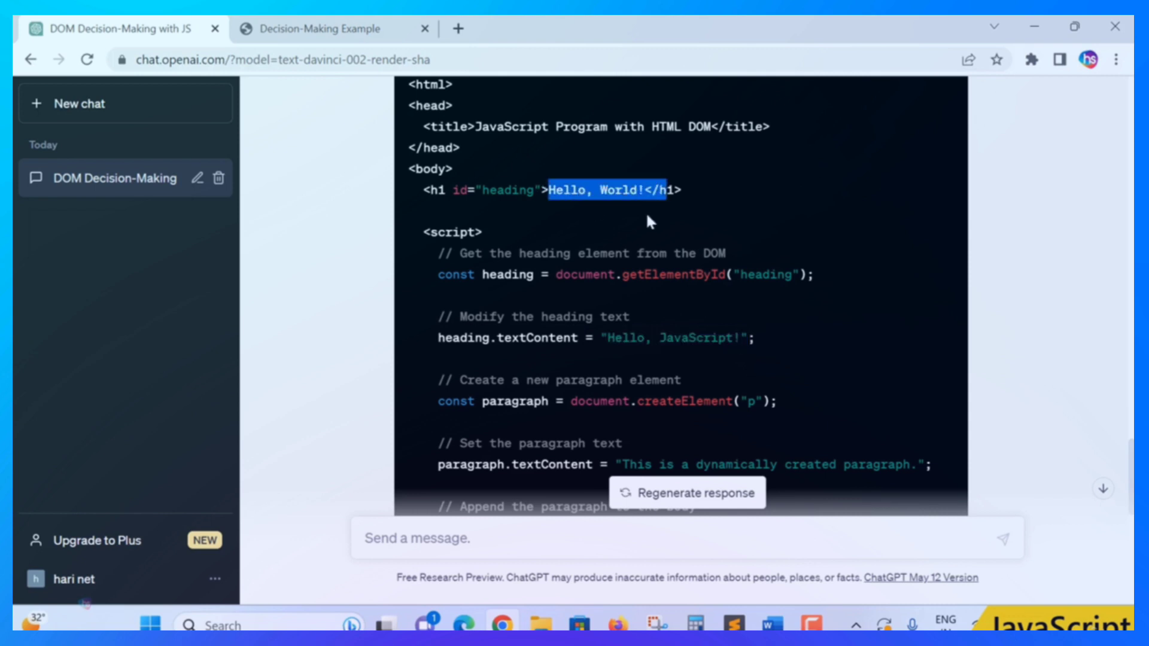
# Step: Examine the createElement("p") line and compare the paragraph's textContent assignment with the heading's
pyautogui.scroll(-1, 613, 354)
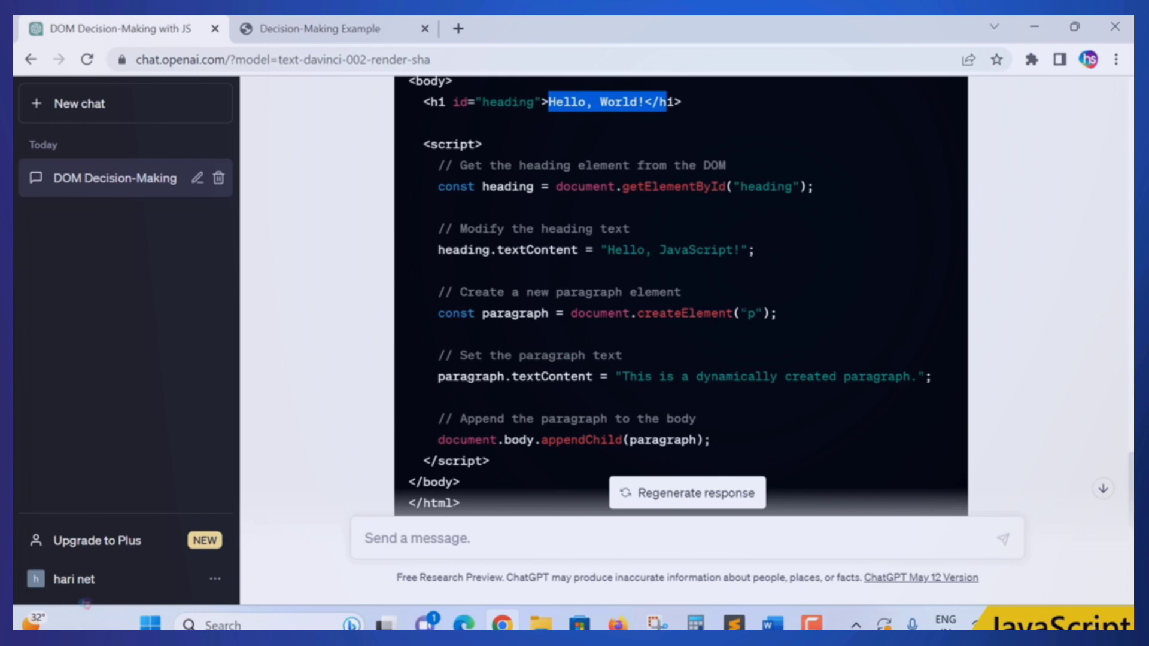
pyautogui.doubleClick(751, 313)
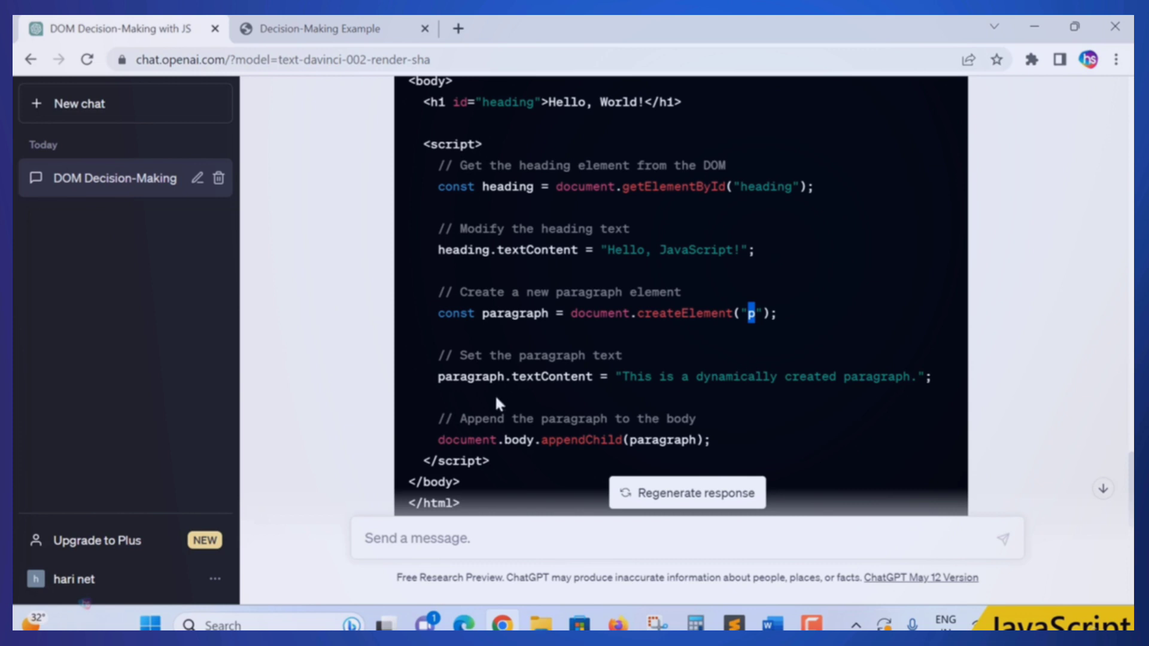
pyautogui.doubleClick(508, 313)
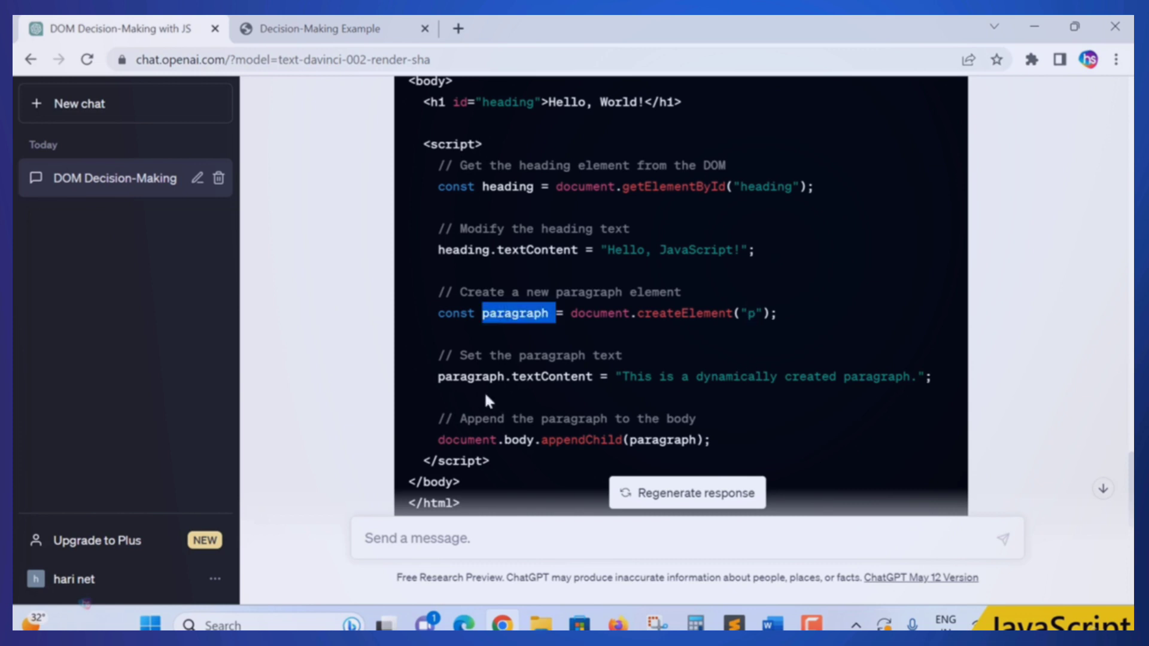
pyautogui.doubleClick(454, 313)
pyautogui.doubleClick(506, 313)
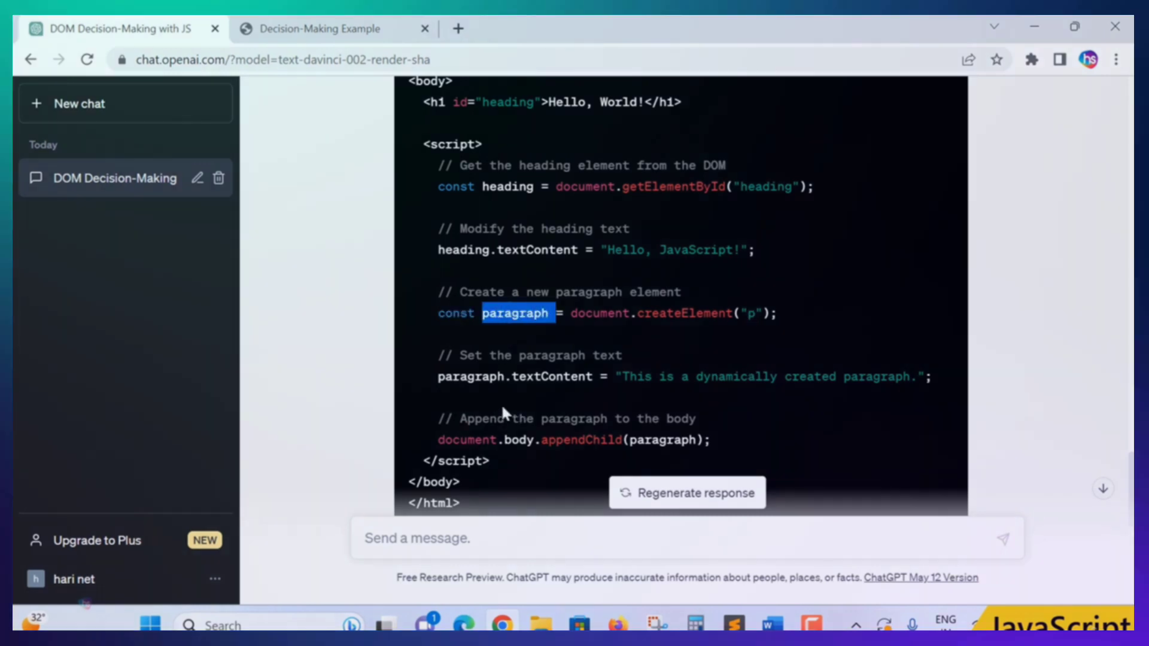
pyautogui.doubleClick(537, 376)
pyautogui.tripleClick(545, 250)
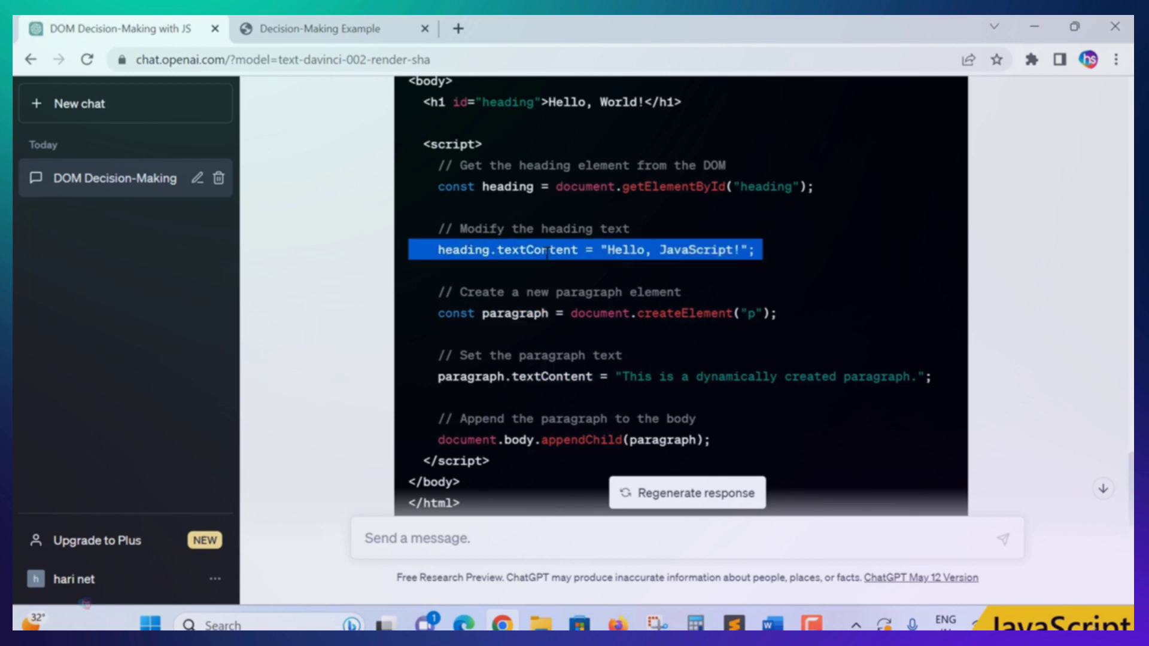
pyautogui.doubleClick(565, 376)
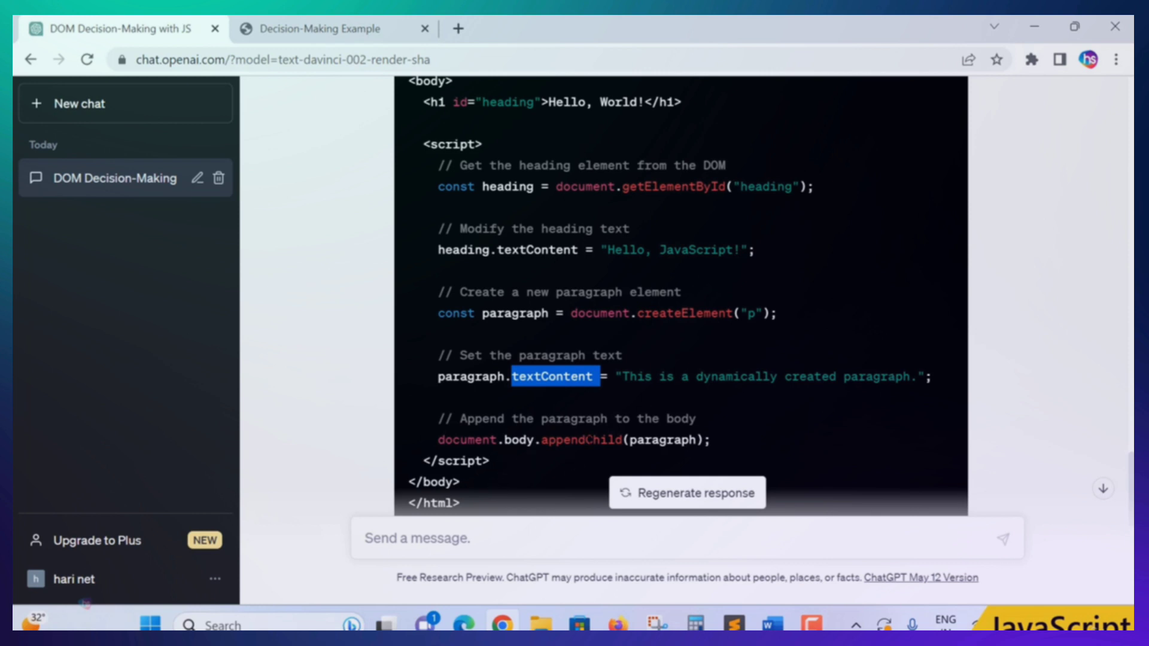
# Step: Examine how the appendChild call uses the paragraph variable to add it to the document body
pyautogui.doubleClick(663, 440)
pyautogui.doubleClick(468, 375)
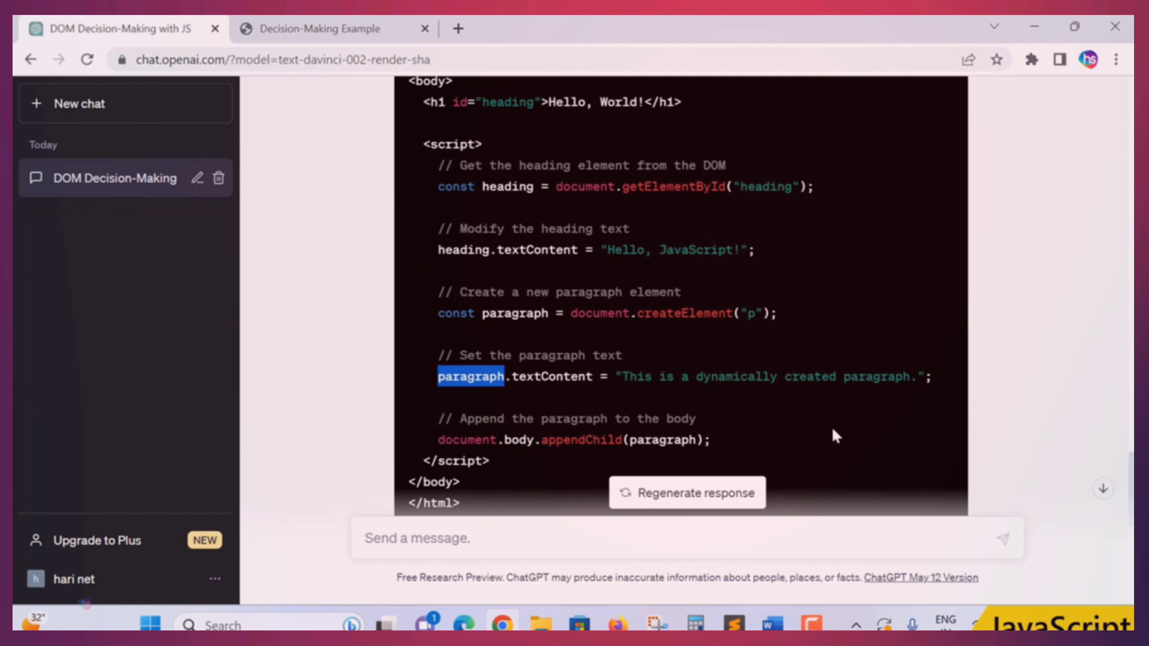
pyautogui.doubleClick(580, 440)
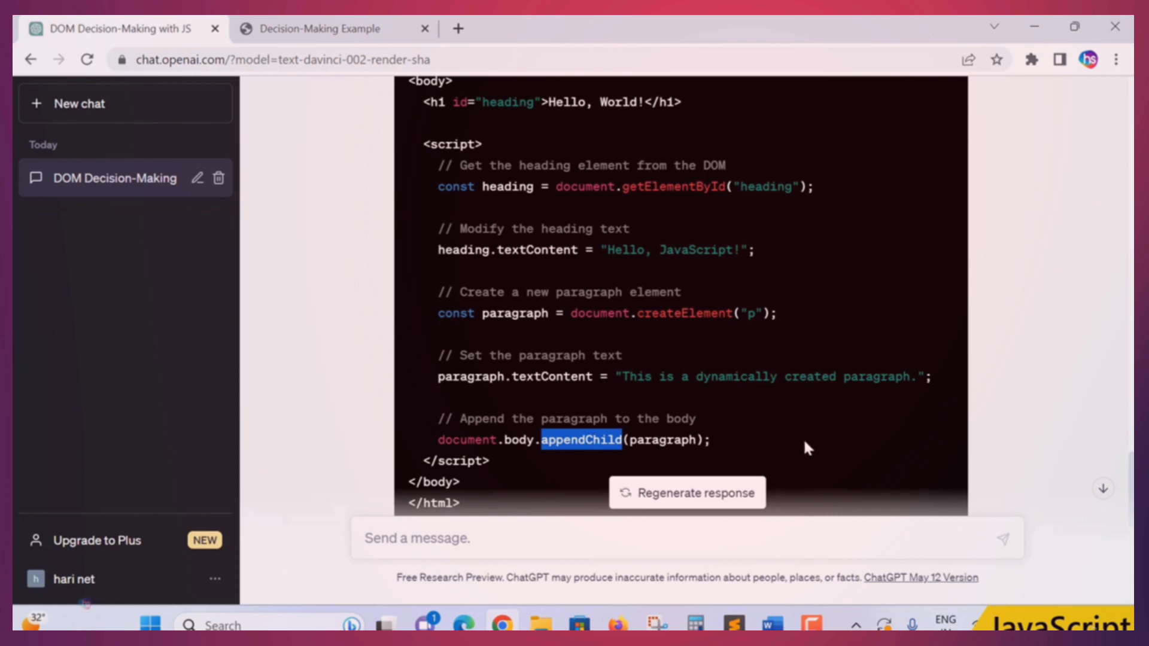
# Step: Read the explanation below the code, from the script tags sentence to the final paragraph about appendChild
pyautogui.scroll(-1, 805, 441)
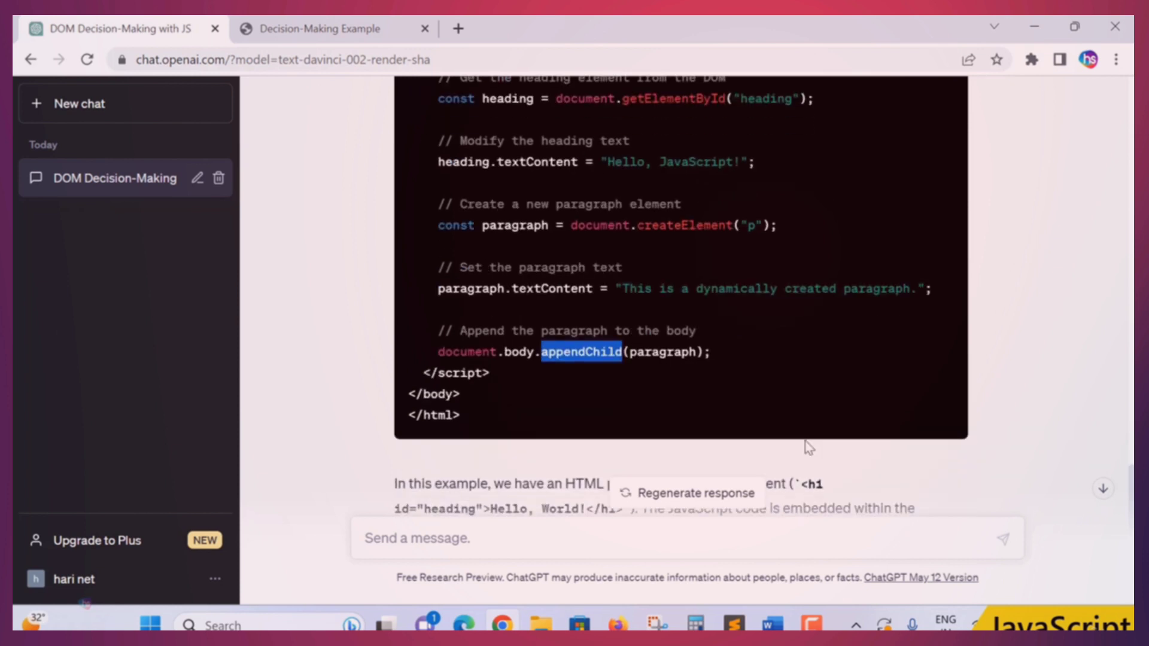
pyautogui.scroll(-5, 806, 441)
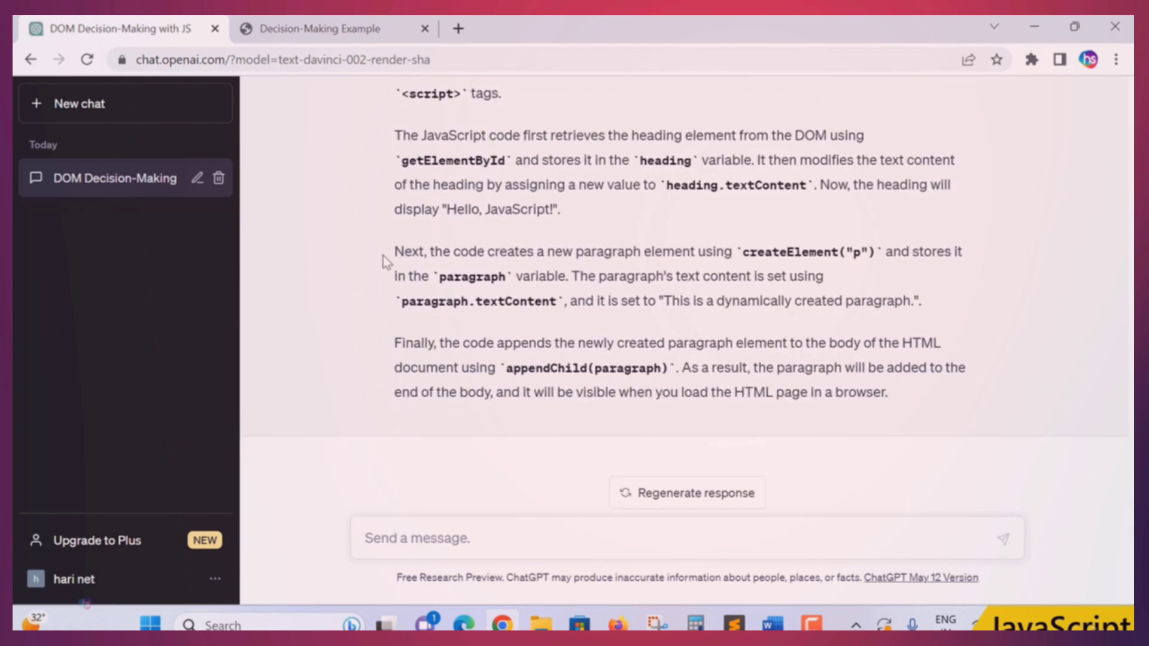
pyautogui.moveTo(397, 92); pyautogui.dragTo(938, 420)
pyautogui.click(971, 393)
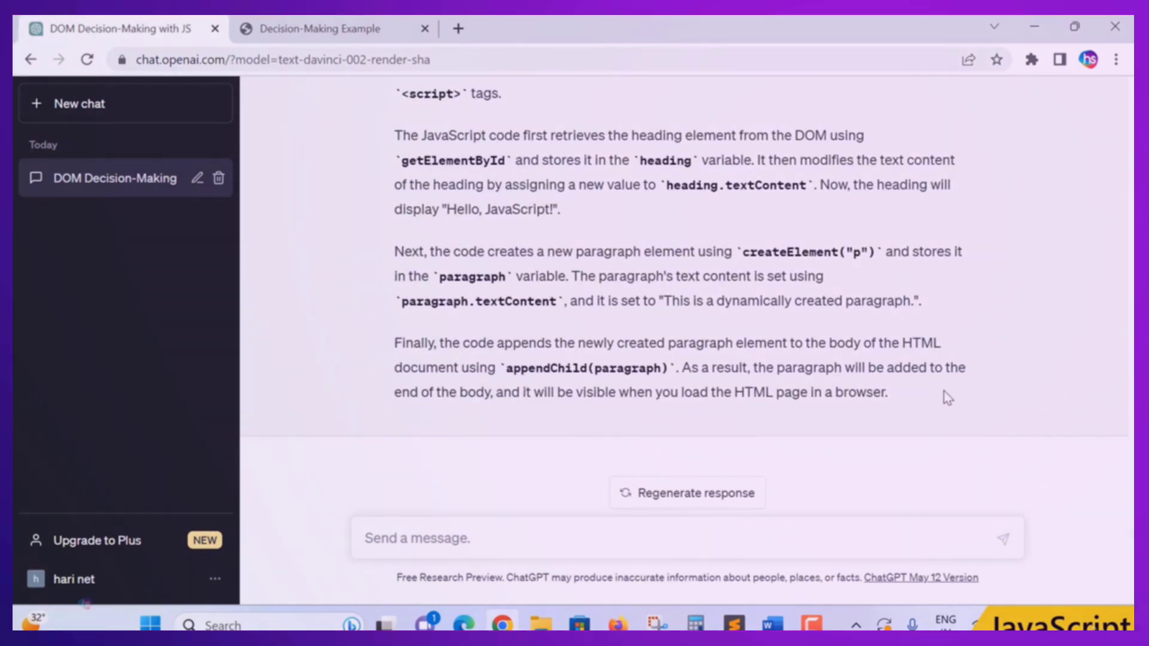
# Step: Copy the whole generated HTML DOM code and create a new file in Sublime Text
pyautogui.scroll(10, 945, 396)
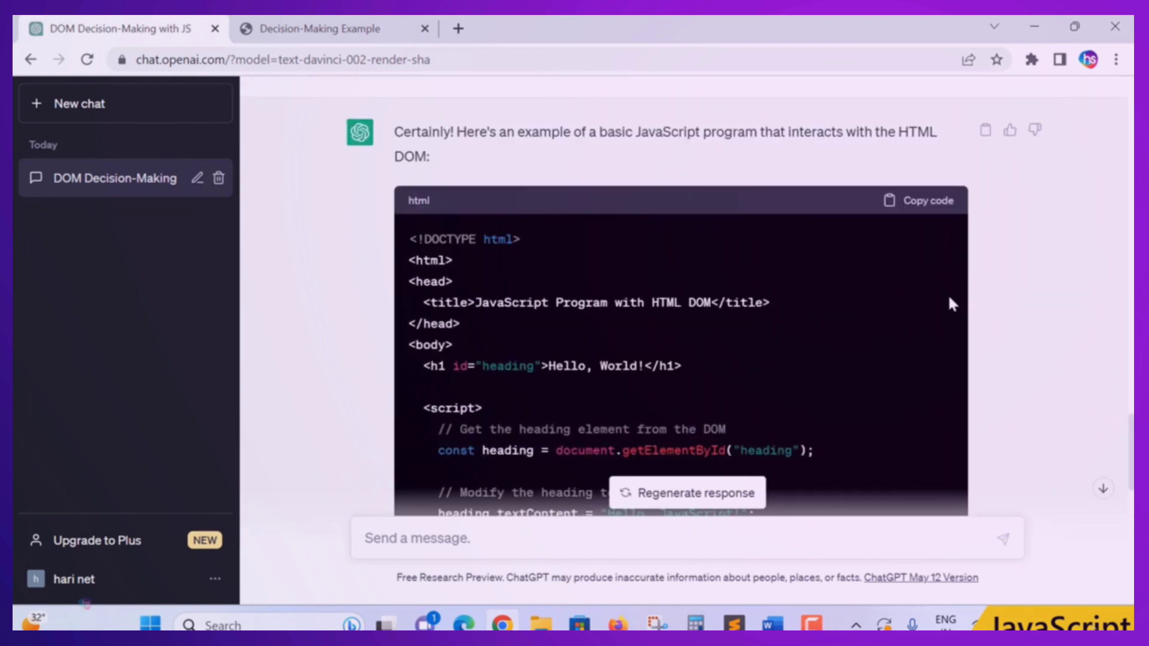
pyautogui.click(932, 202)
pyautogui.click(733, 624)
pyautogui.click(25, 43)
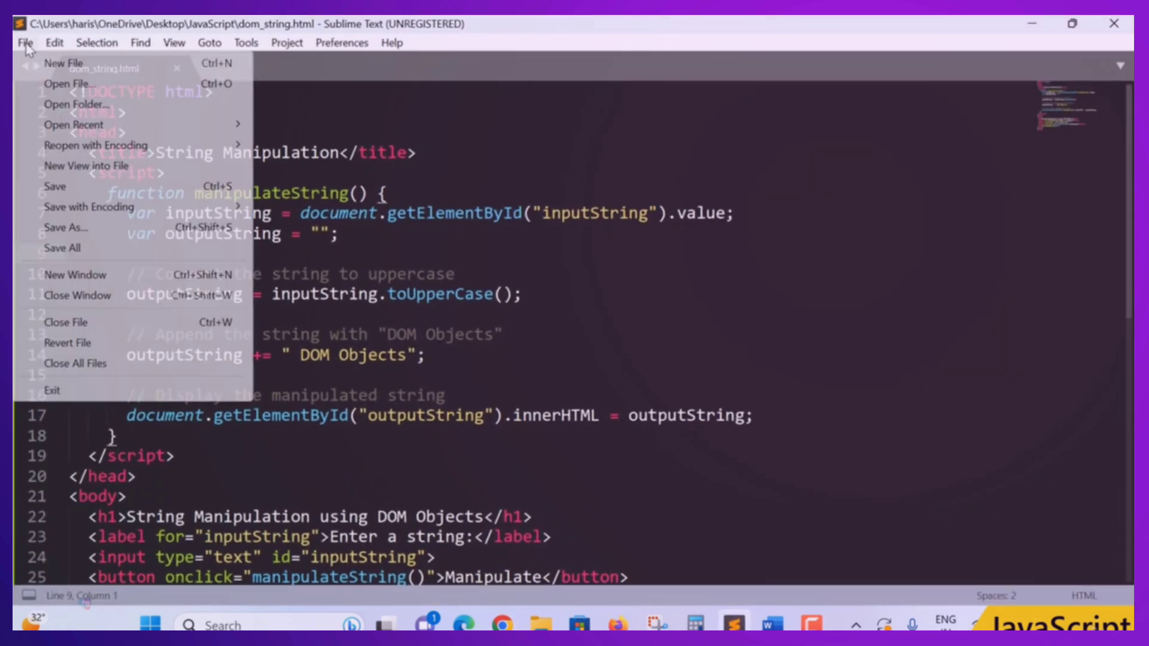
pyautogui.click(53, 61)
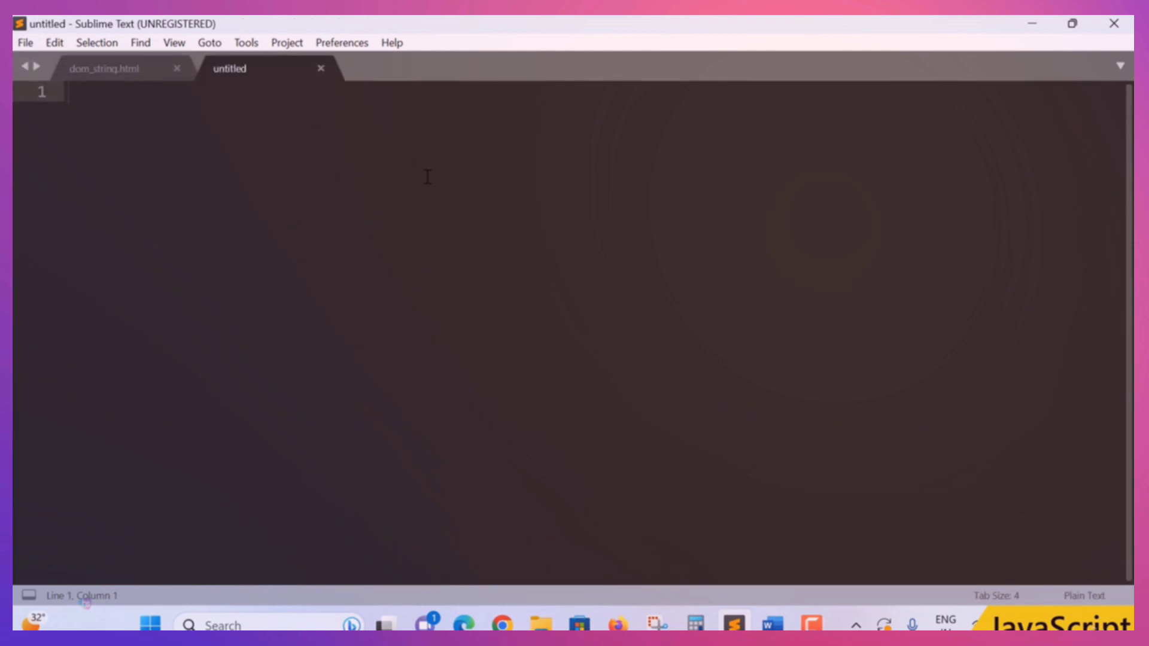
# Step: Save the new file as htmldom.html in the JavaScript folder and paste the copied program into it
pyautogui.hotkey('ctrl', 's')
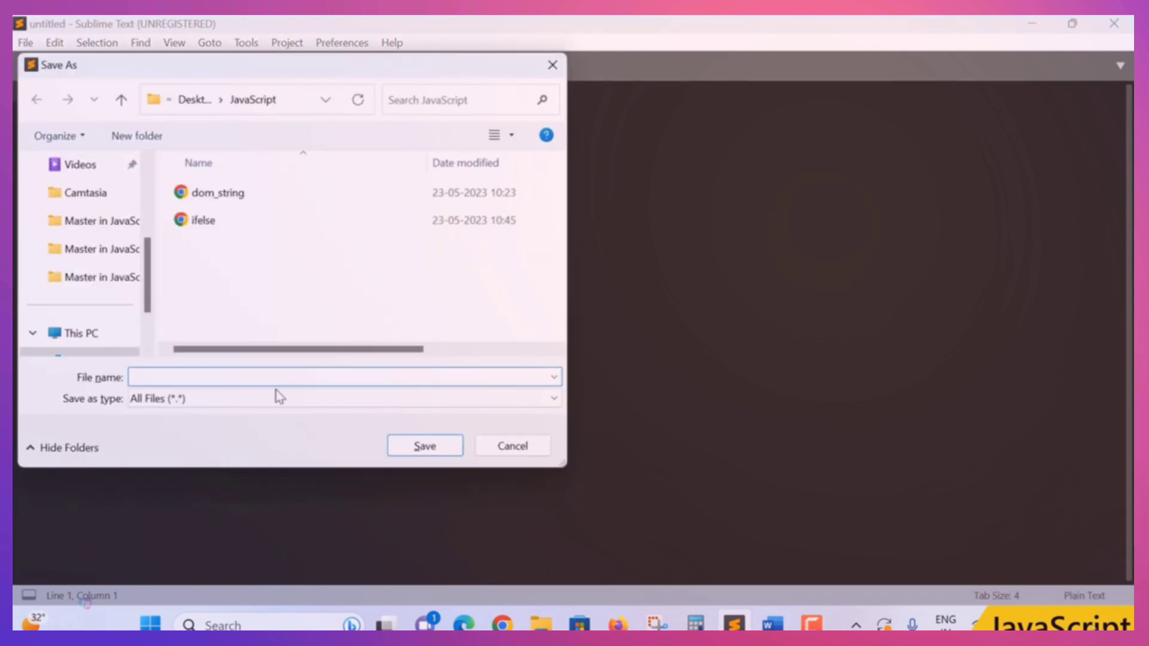
pyautogui.write('h')
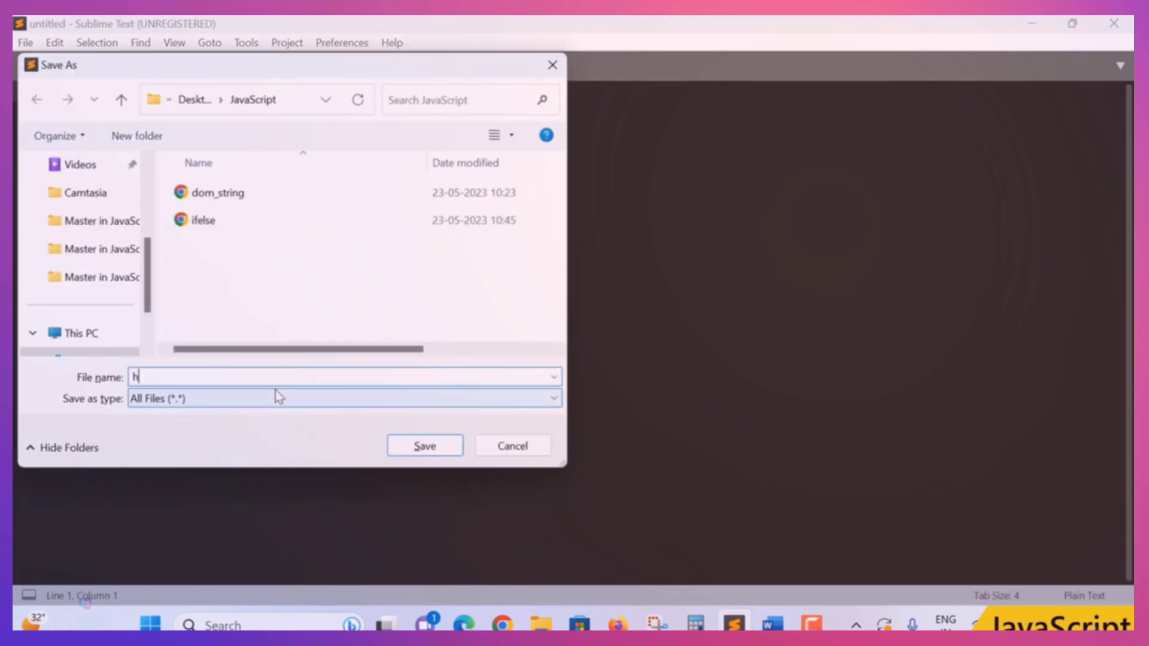
pyautogui.write('tmldom.html')
pyautogui.click(434, 449)
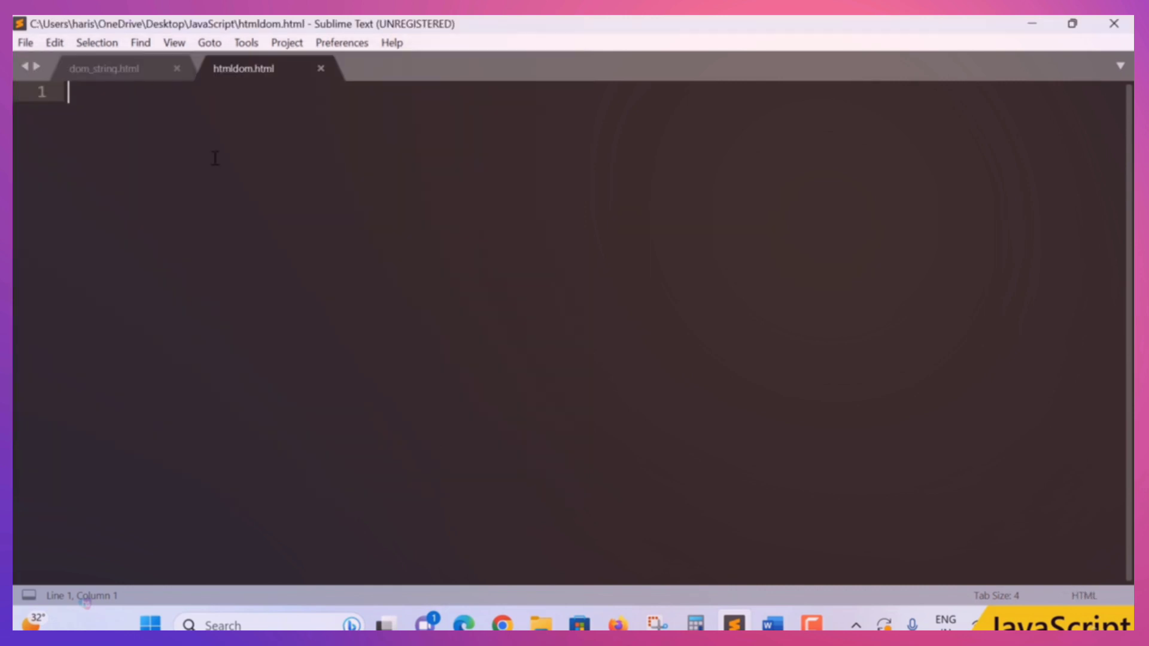
pyautogui.hotkey('ctrl', 'v')
pyautogui.scroll(1, 304, 178)
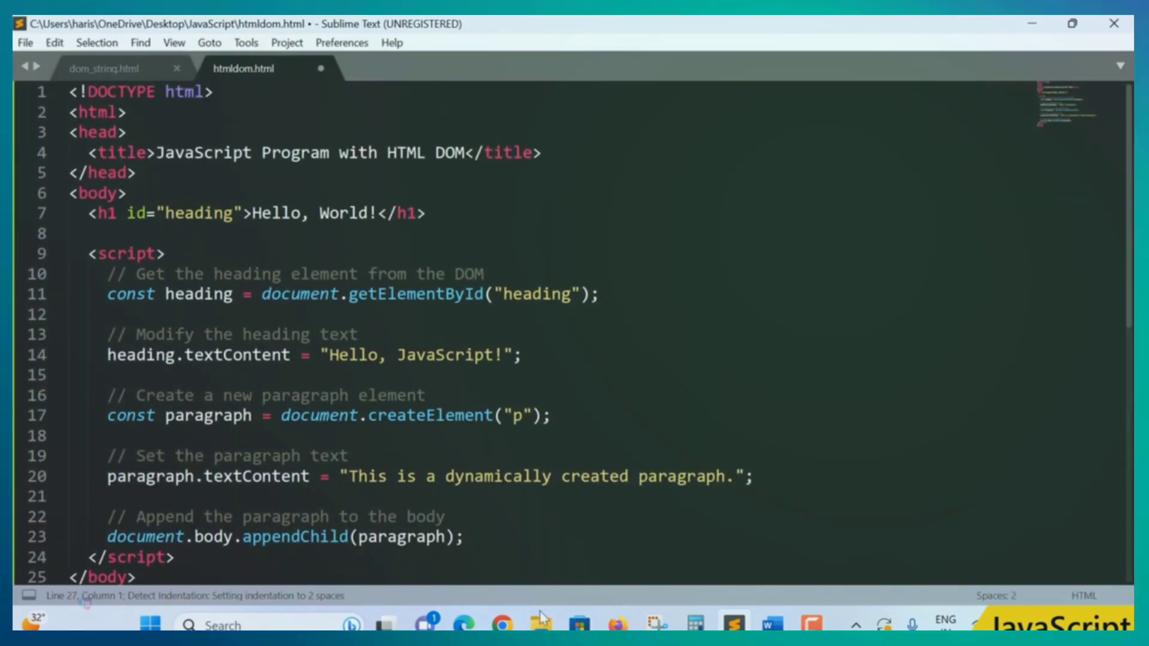
# Step: Switch to Chrome, copy the HTML DOM program from the ChatGPT response again, and return to htmldom.html in Sublime Text
pyautogui.click(502, 624)
pyautogui.scroll(6, 633, 382)
pyautogui.scroll(-6, 664, 411)
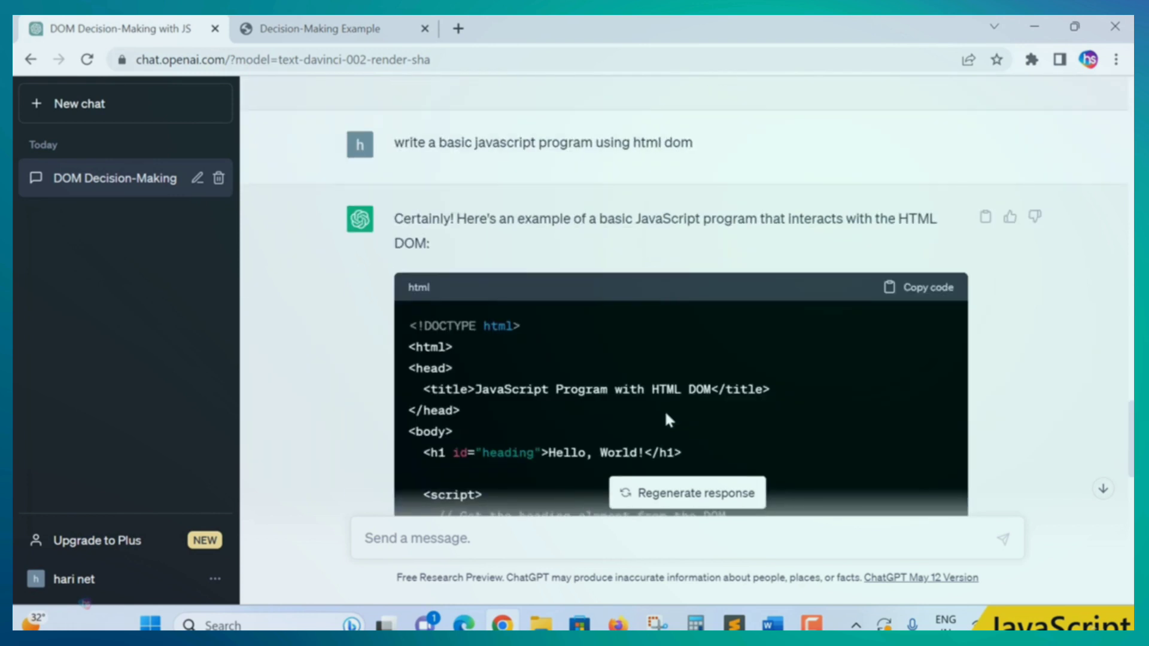
pyautogui.click(923, 203)
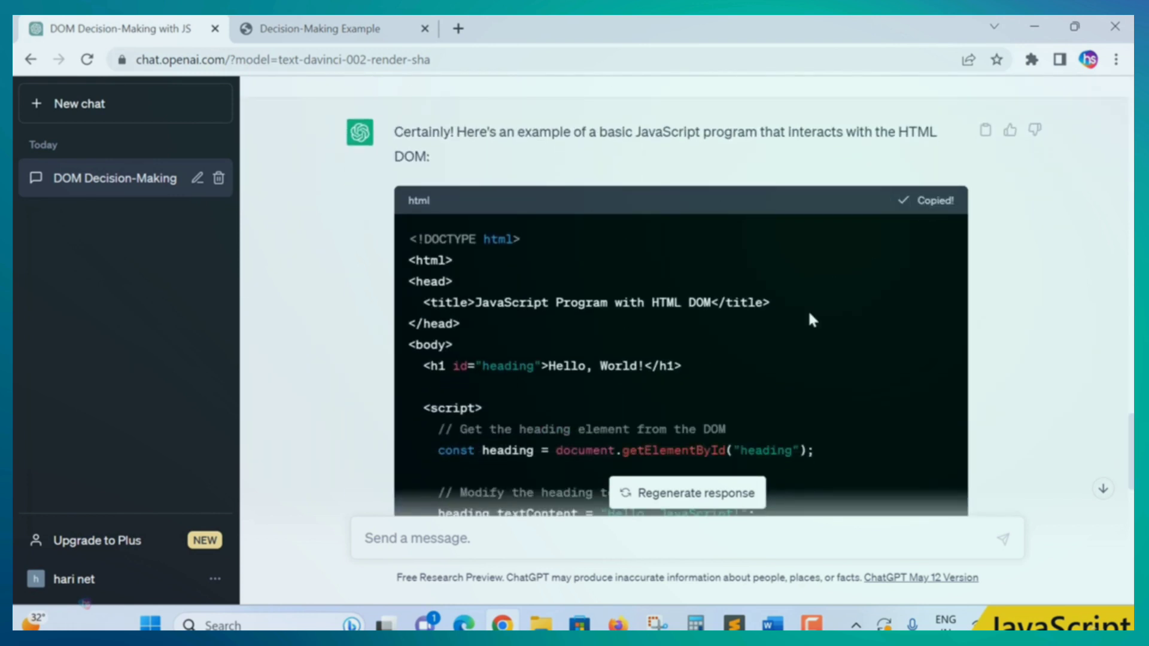
pyautogui.scroll(-1, 807, 311)
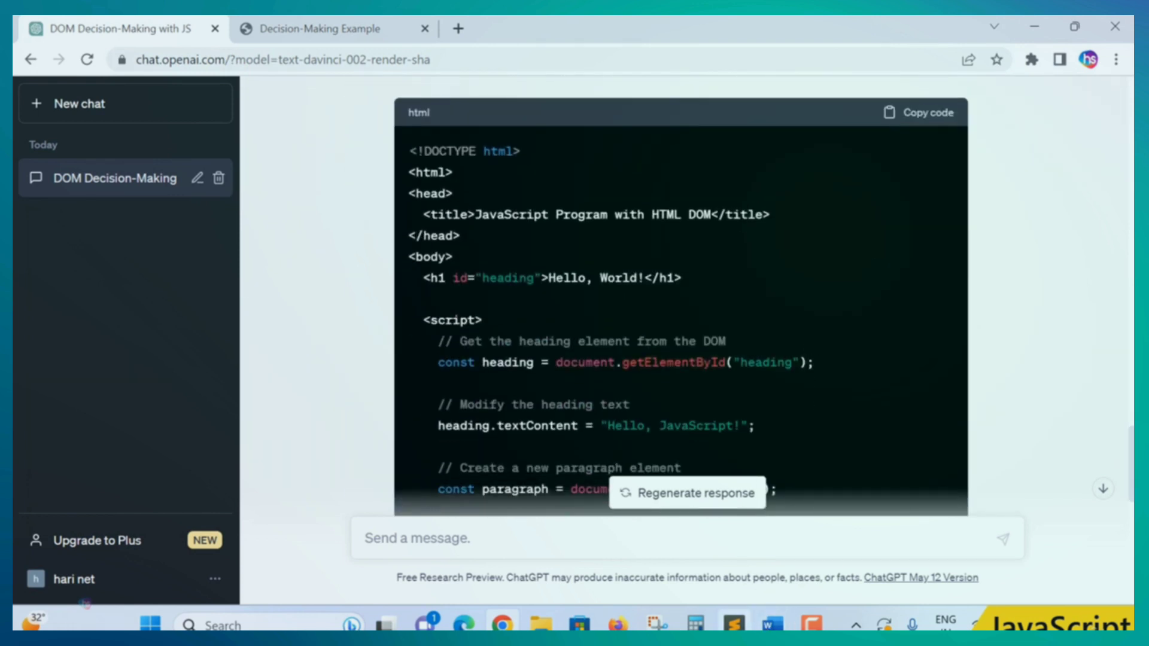
pyautogui.click(734, 624)
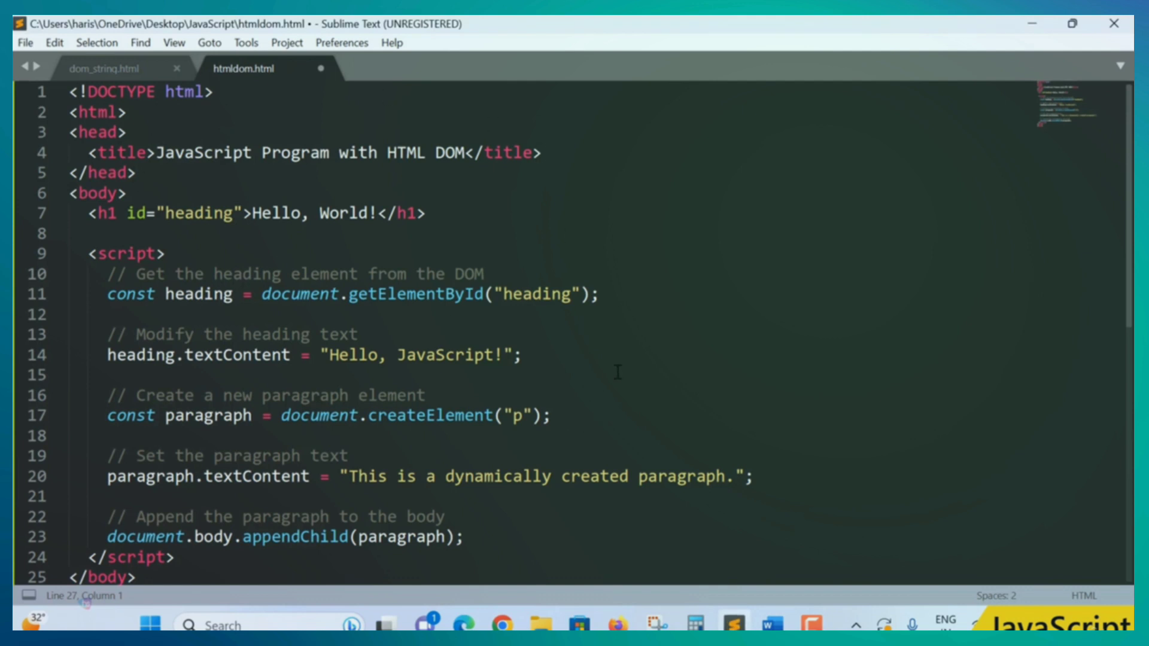
# Step: Save htmldom.html, open it in Chrome and examine the rendered heading and paragraph
pyautogui.hotkey('ctrl', 's')
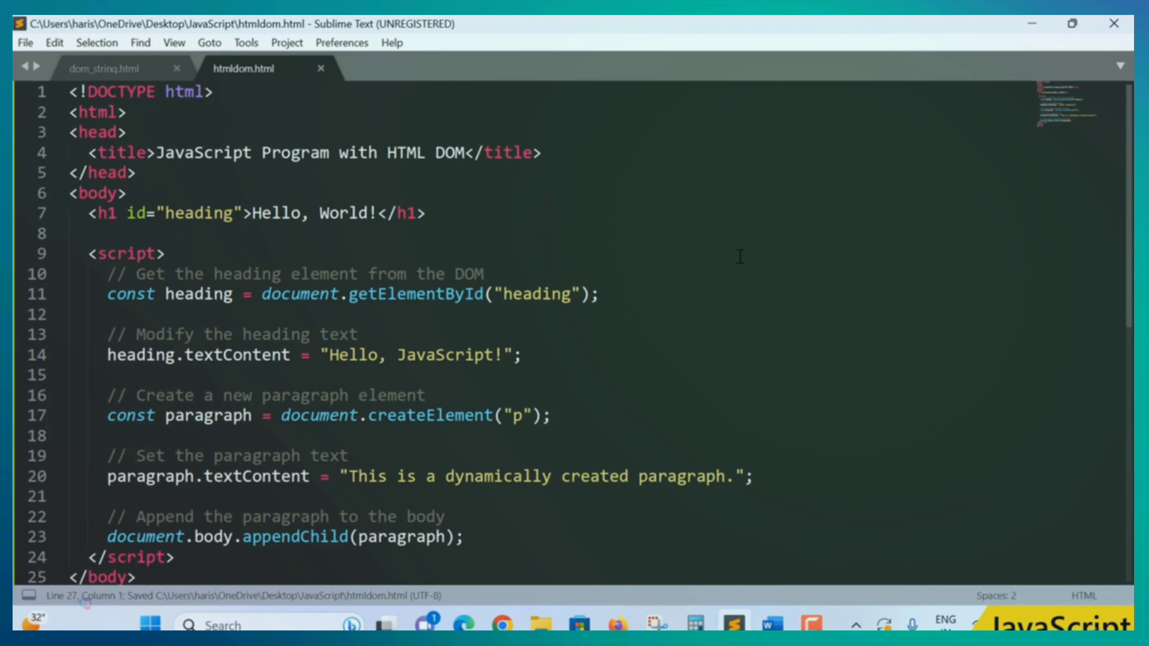
pyautogui.rightClick(740, 256)
pyautogui.click(791, 416)
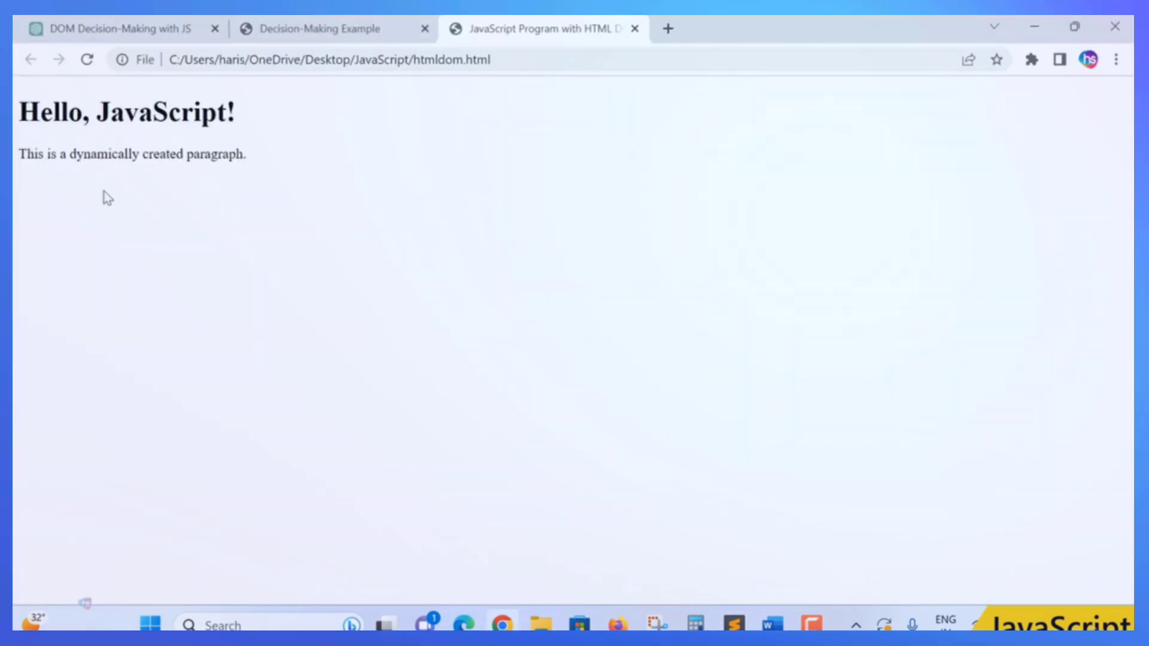
pyautogui.tripleClick(167, 110)
pyautogui.click(84, 174)
pyautogui.moveTo(46, 154); pyautogui.dragTo(359, 163)
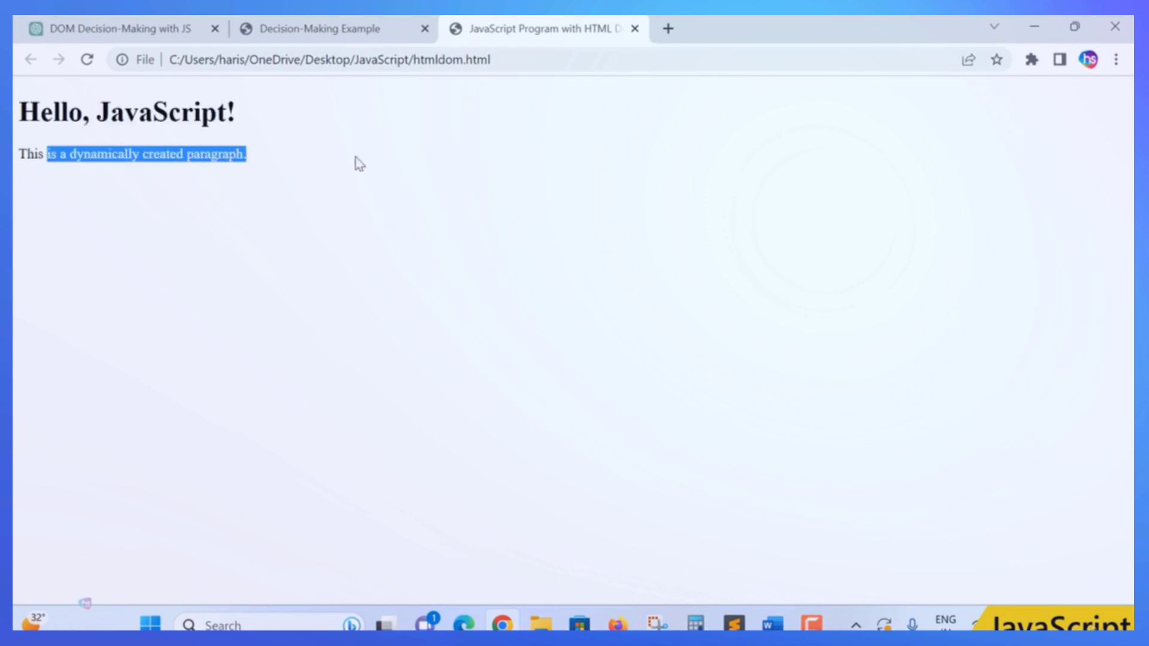
pyautogui.click(355, 157)
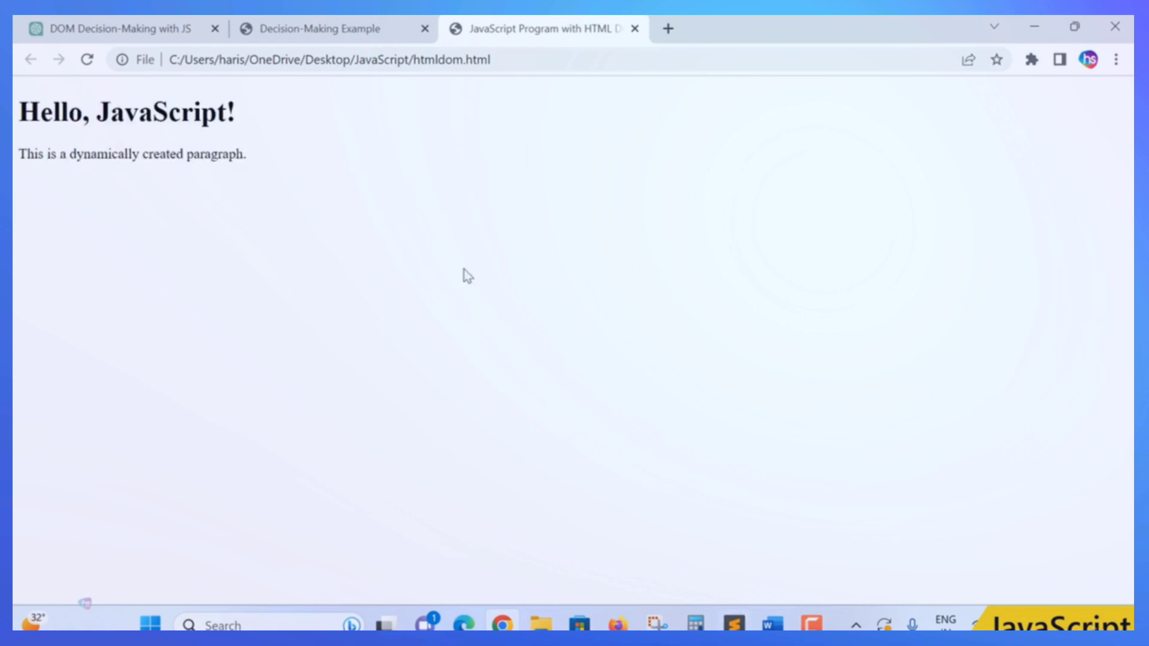
pyautogui.moveTo(301, 159); pyautogui.dragTo(17, 115)
pyautogui.click(566, 306)
# Step: Return to Sublime Text, change the heading.textContent string to "Hello, JavaScript developer!" and save htmldom.html
pyautogui.click(734, 624)
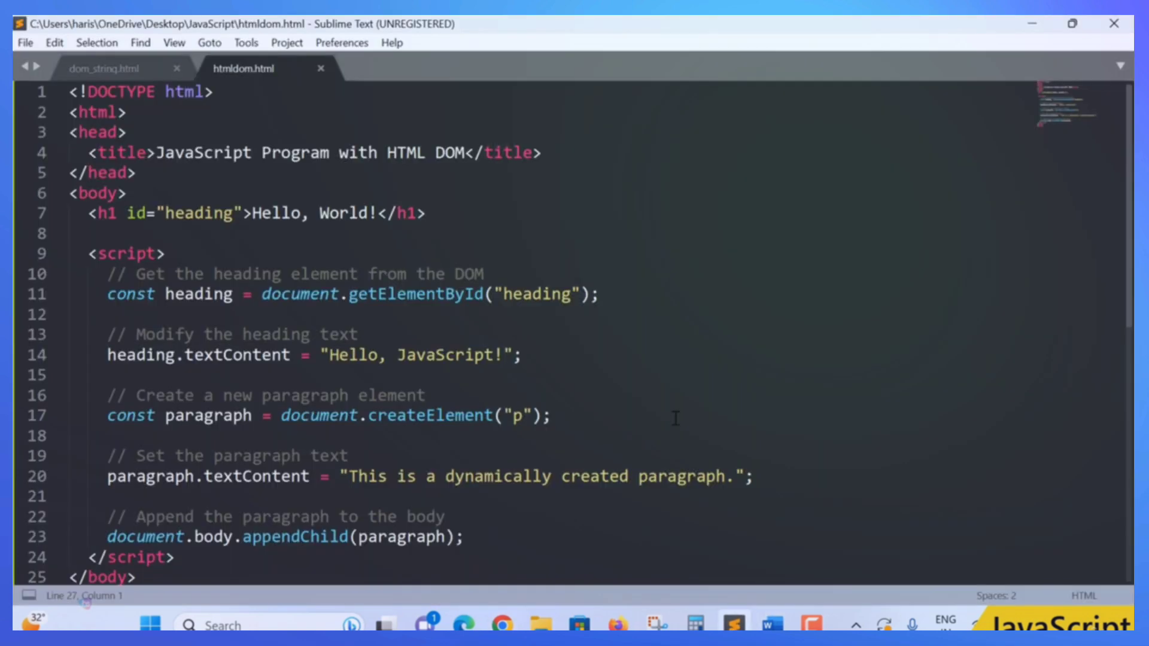
pyautogui.click(668, 337)
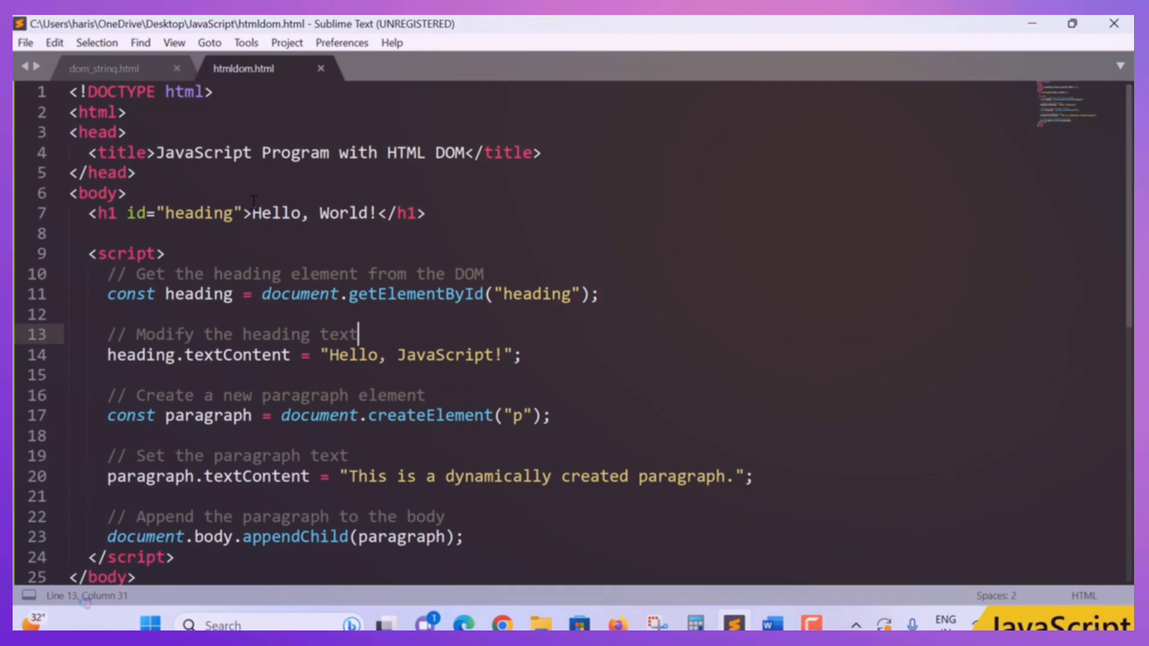
pyautogui.click(88, 214)
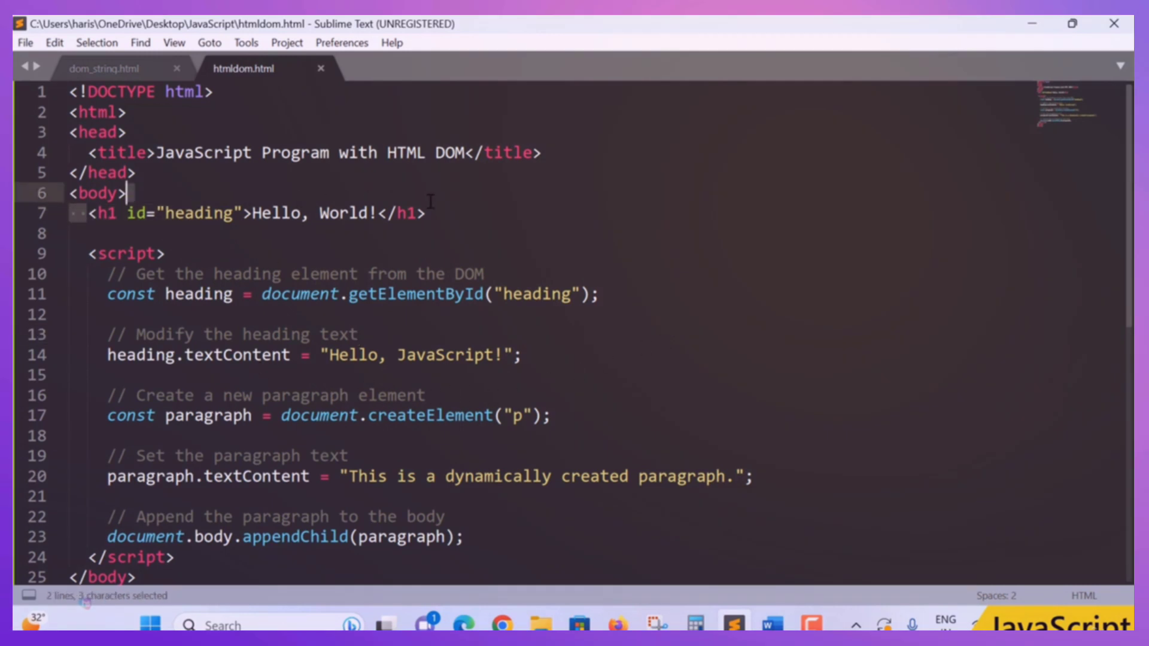
pyautogui.keyDown('shift'); pyautogui.click(437, 210); pyautogui.keyUp('shift')
pyautogui.click(527, 213)
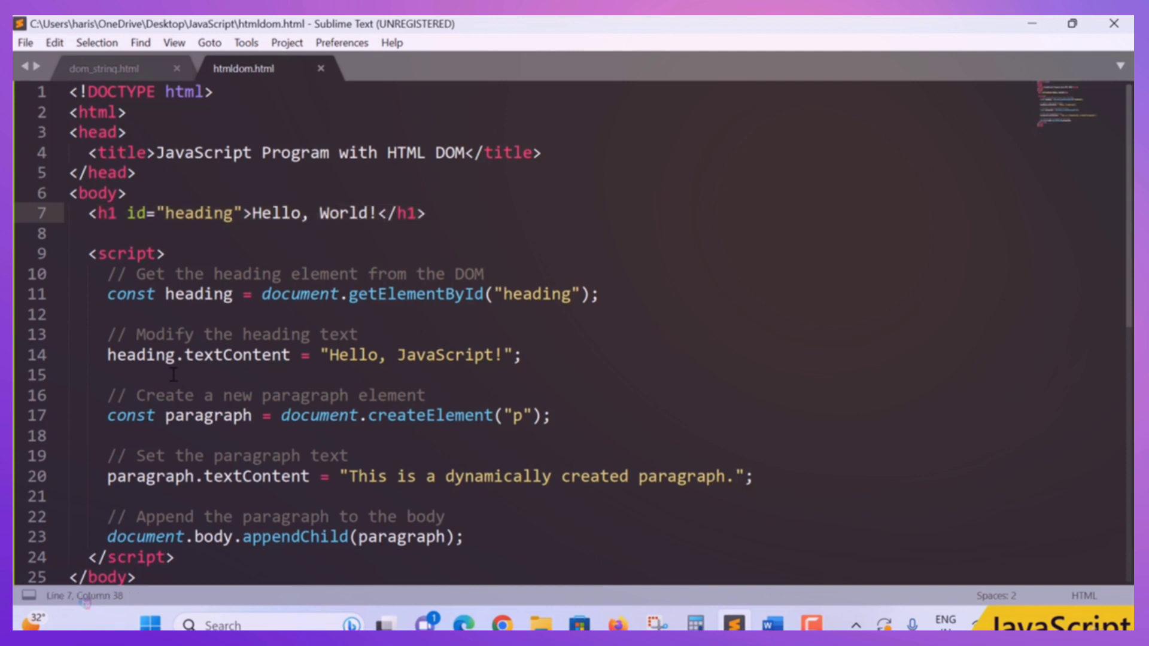
pyautogui.click(328, 355)
pyautogui.moveTo(329, 355); pyautogui.dragTo(358, 333)
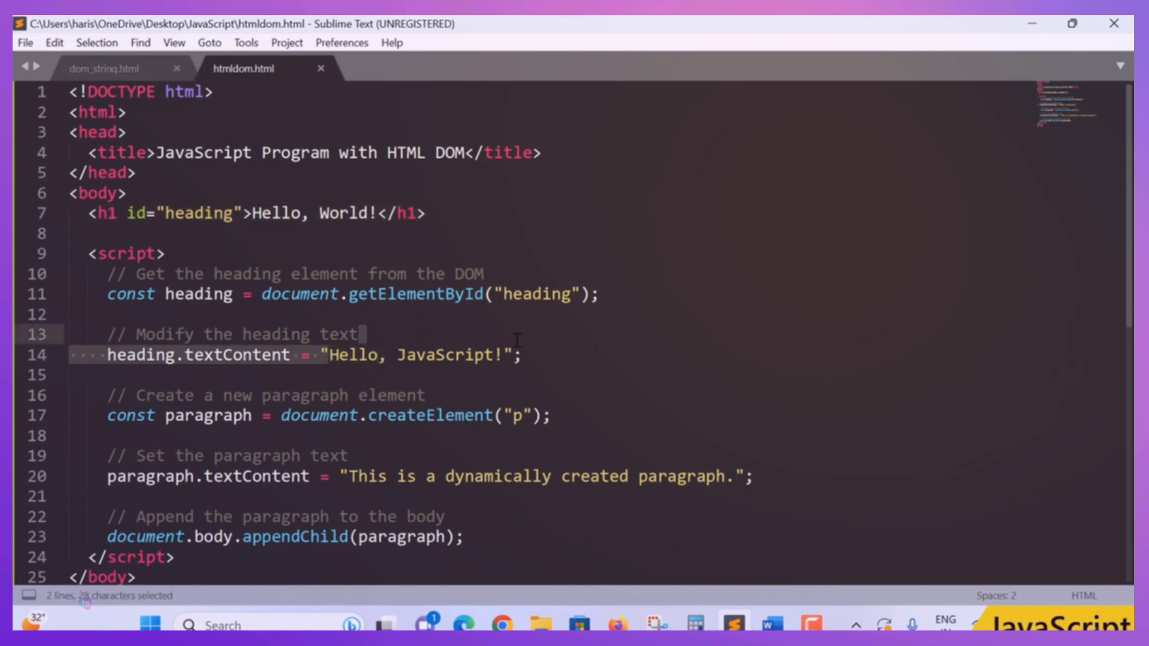
pyautogui.click(455, 354)
pyautogui.click(494, 354)
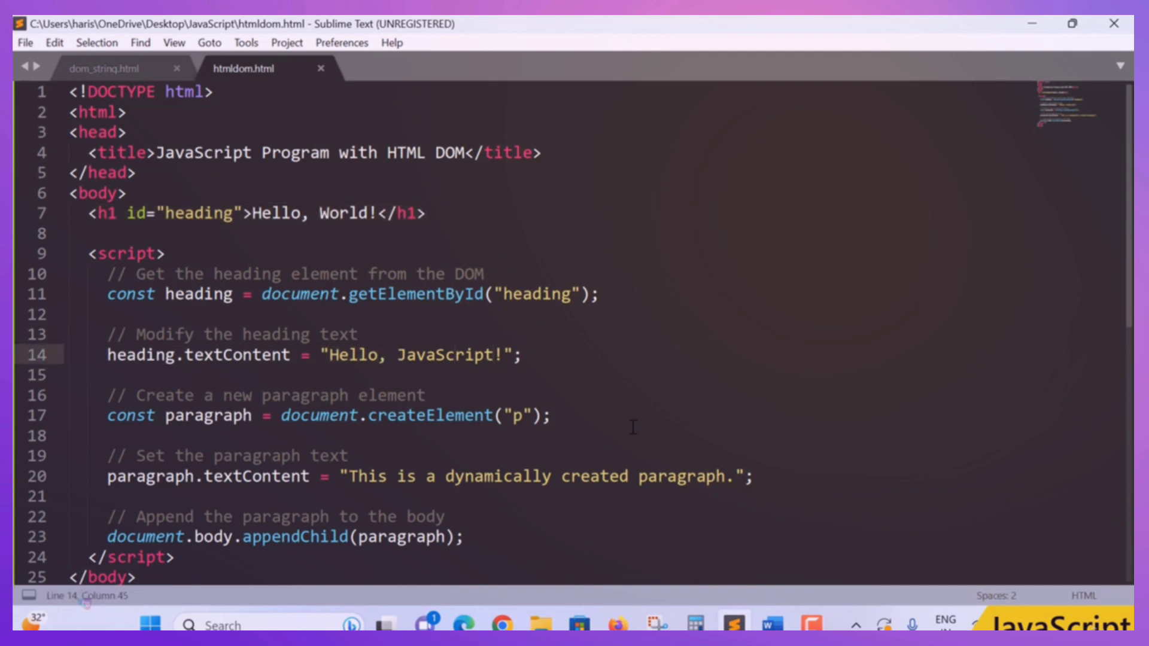
pyautogui.write('develope')
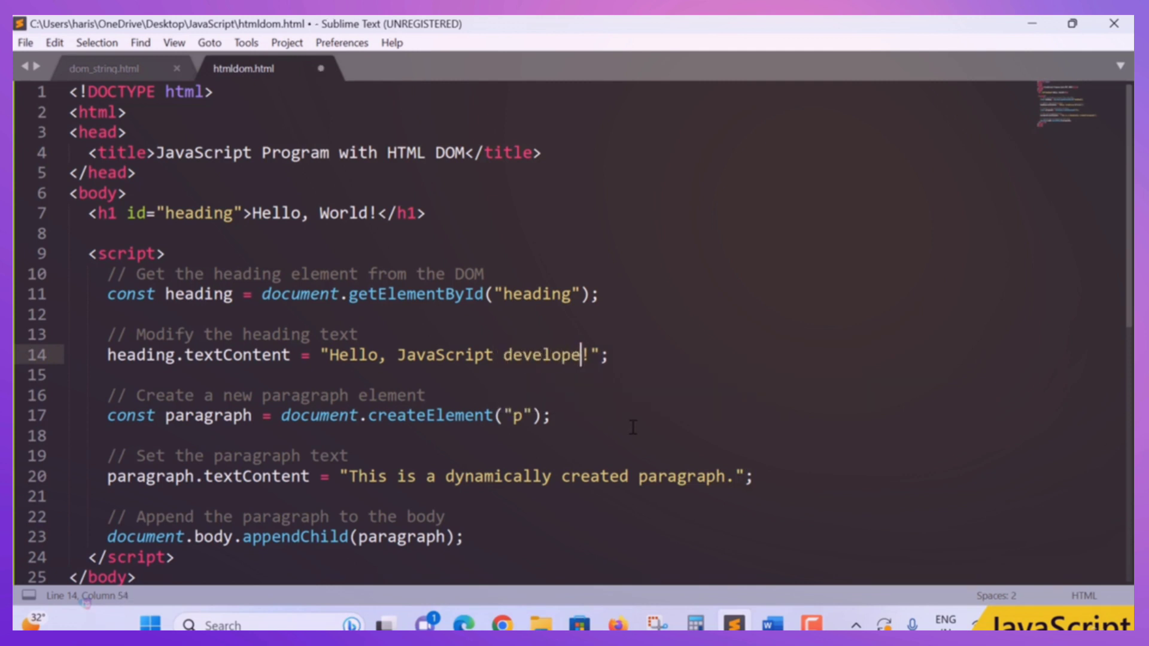
pyautogui.write('r')
pyautogui.hotkey('ctrl', 's')
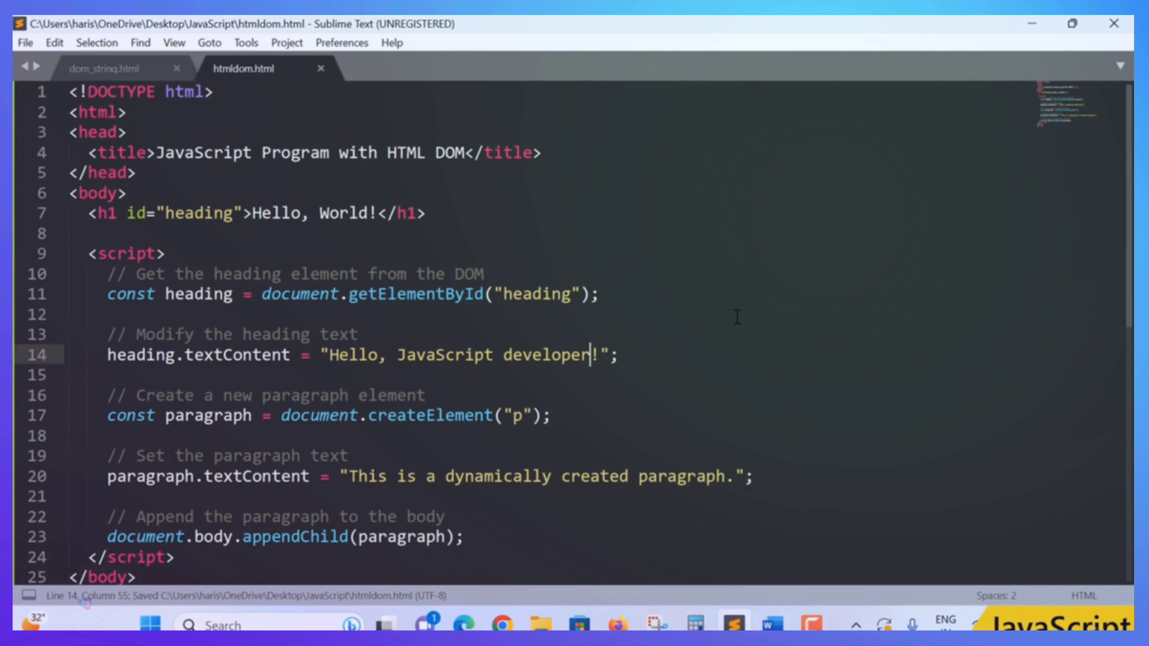
# Step: Switch to Chrome, reload the htmldom.html page and check its heading text
pyautogui.click(502, 625)
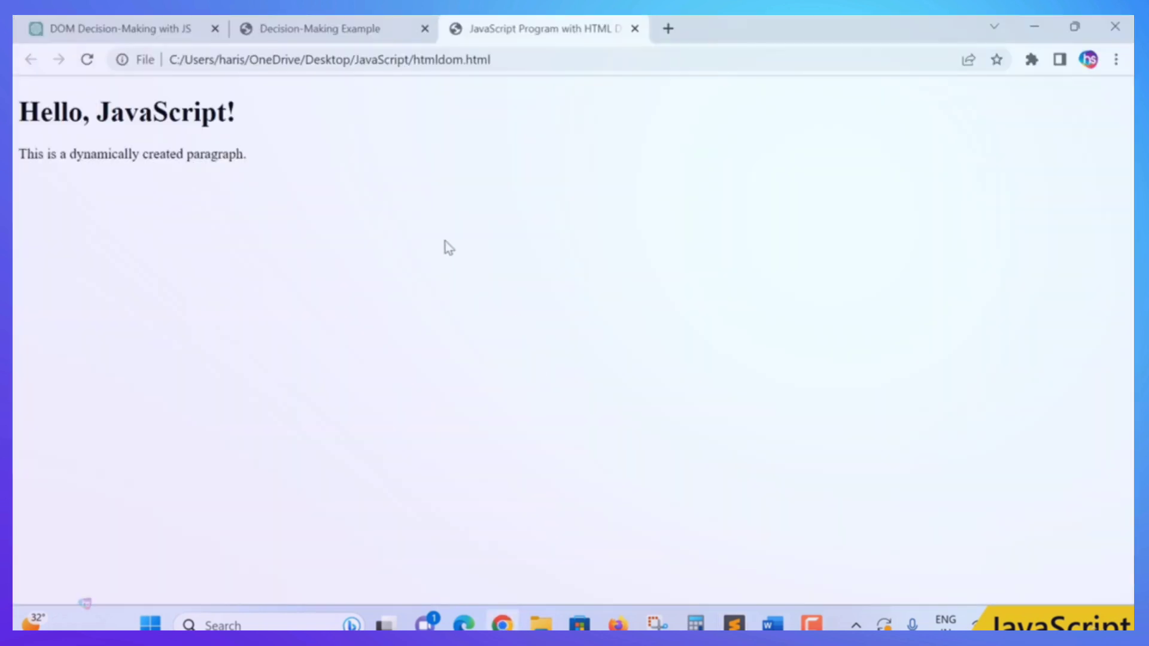
pyautogui.click(87, 59)
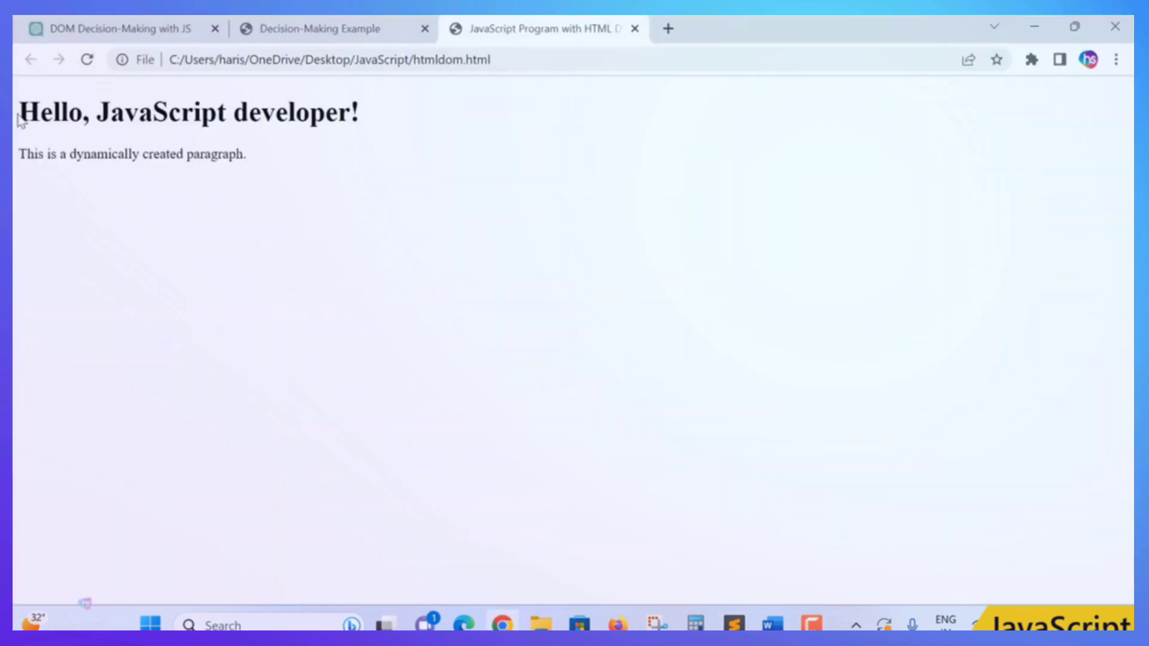
pyautogui.moveTo(19, 113); pyautogui.dragTo(359, 113)
pyautogui.click(508, 222)
# Step: Switch back to Sublime Text and examine the h1 line and the heading constant declared in the script
pyautogui.click(734, 624)
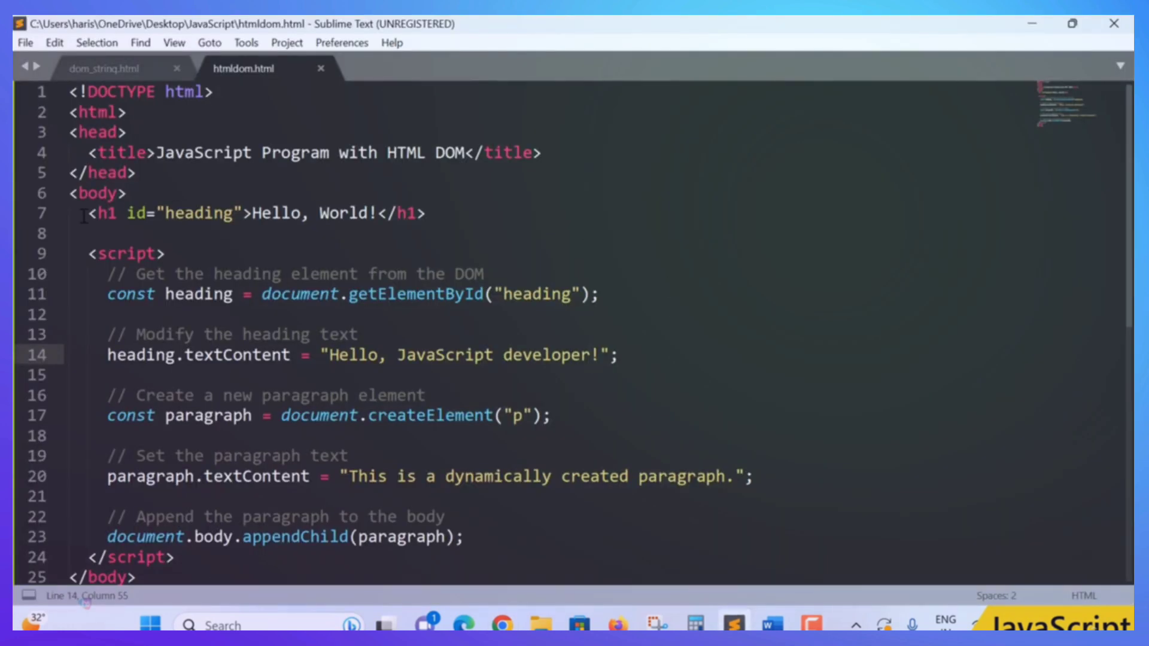
pyautogui.moveTo(79, 213); pyautogui.dragTo(466, 212)
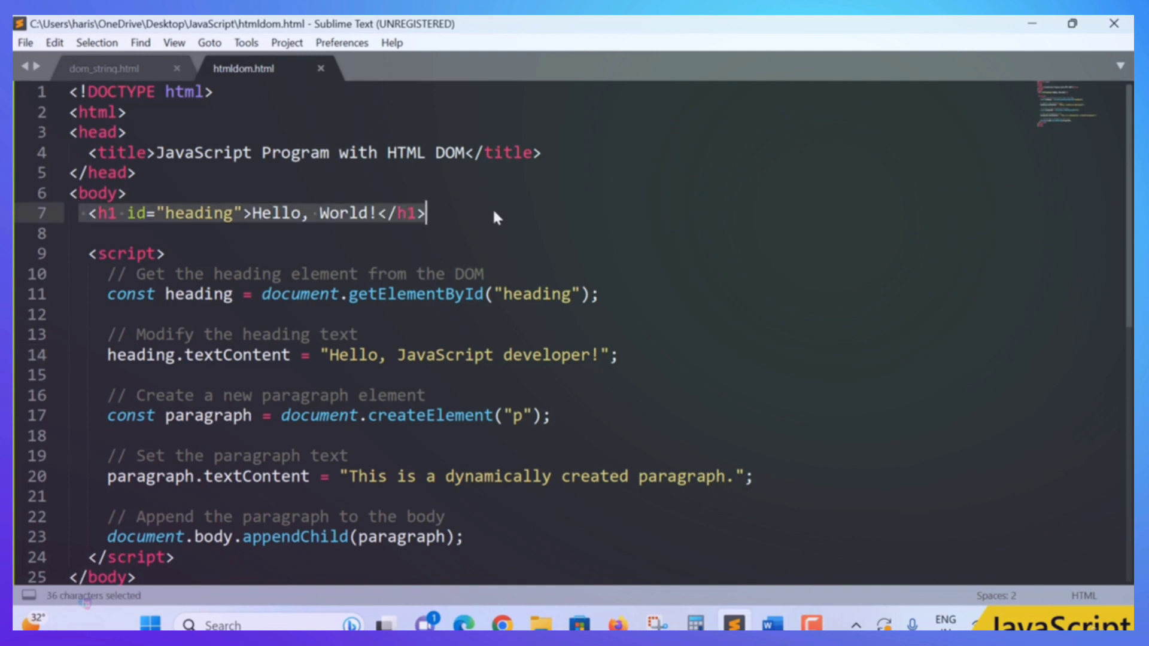
pyautogui.click(494, 212)
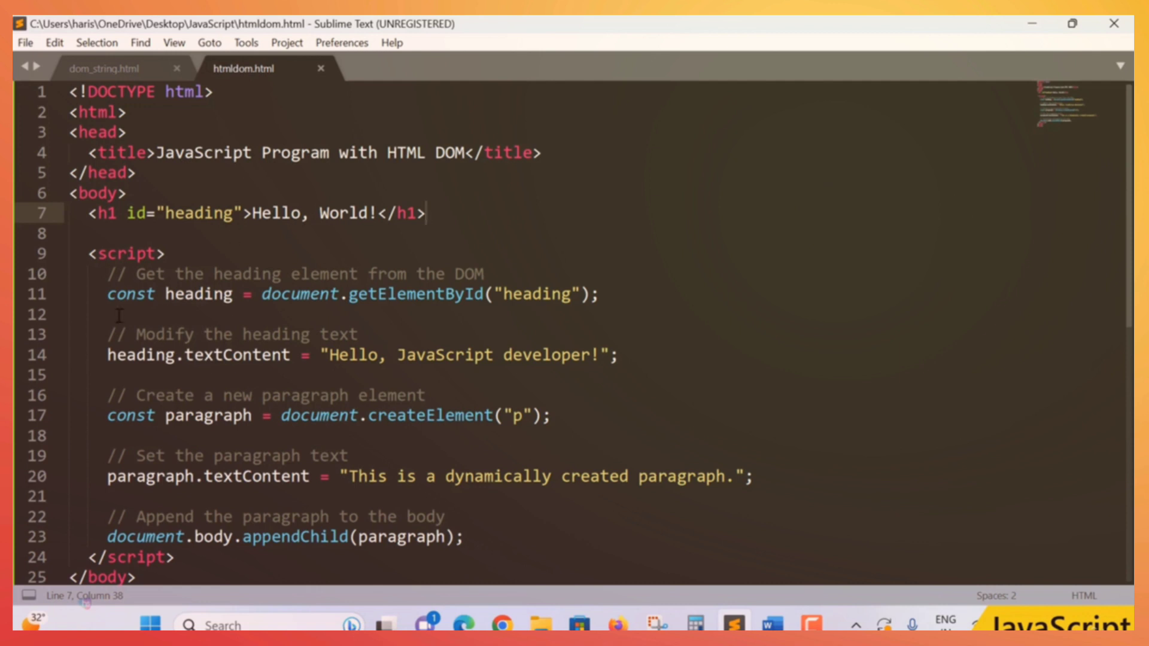
pyautogui.doubleClick(189, 293)
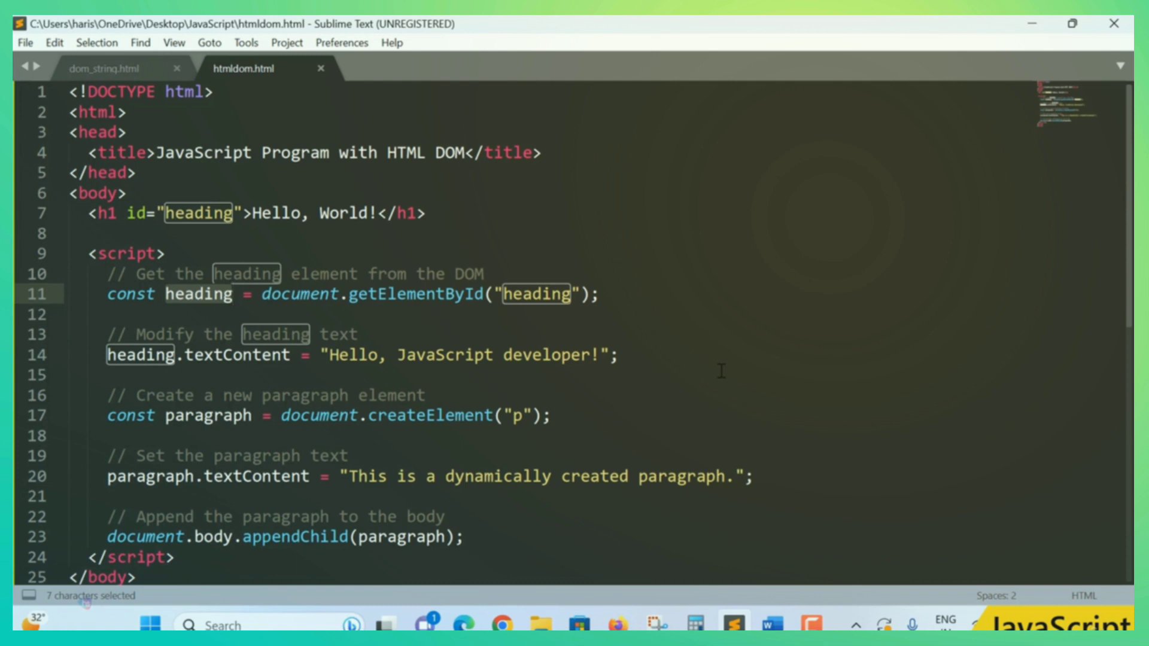
pyautogui.click(731, 358)
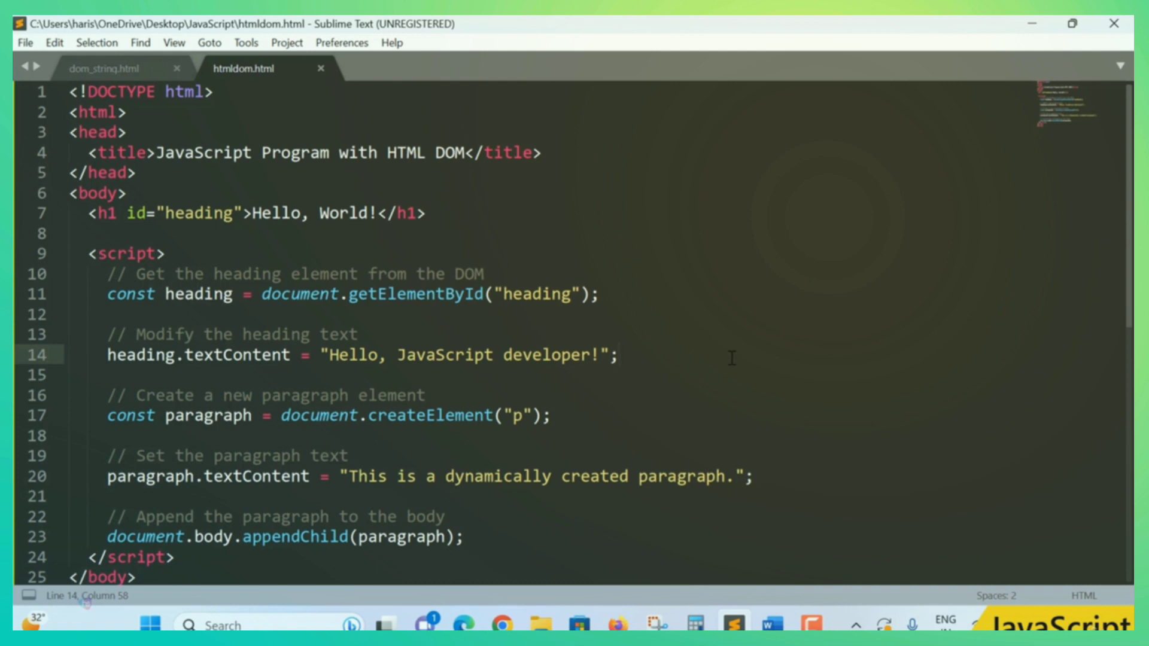
pyautogui.doubleClick(123, 294)
pyautogui.doubleClick(170, 294)
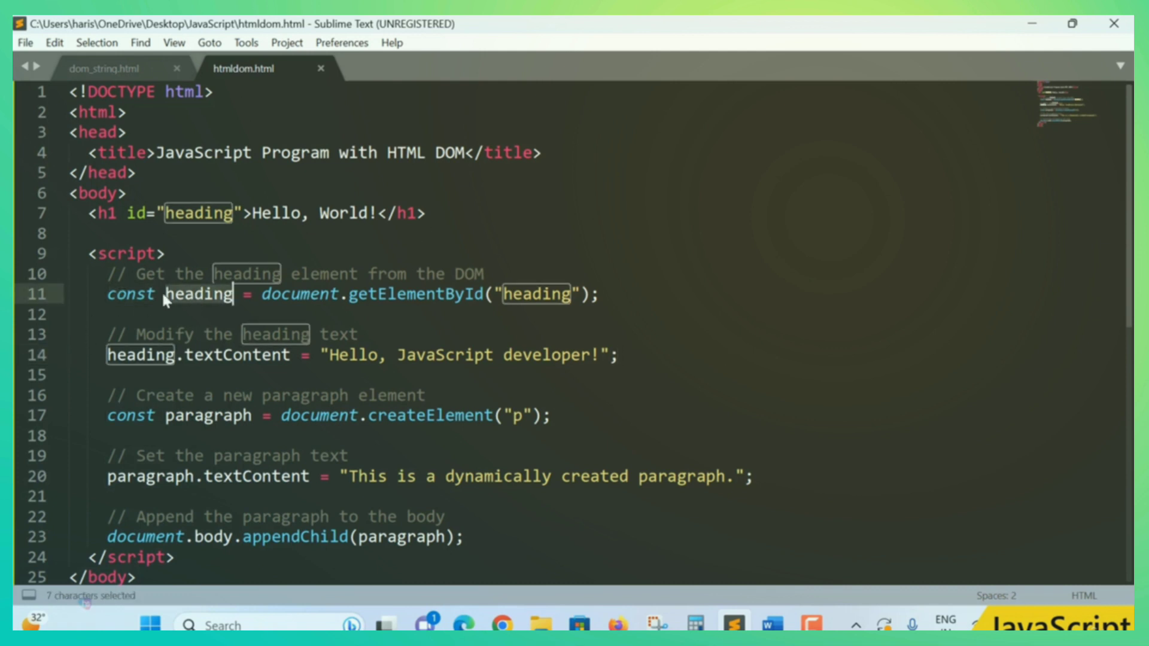
pyautogui.click(616, 311)
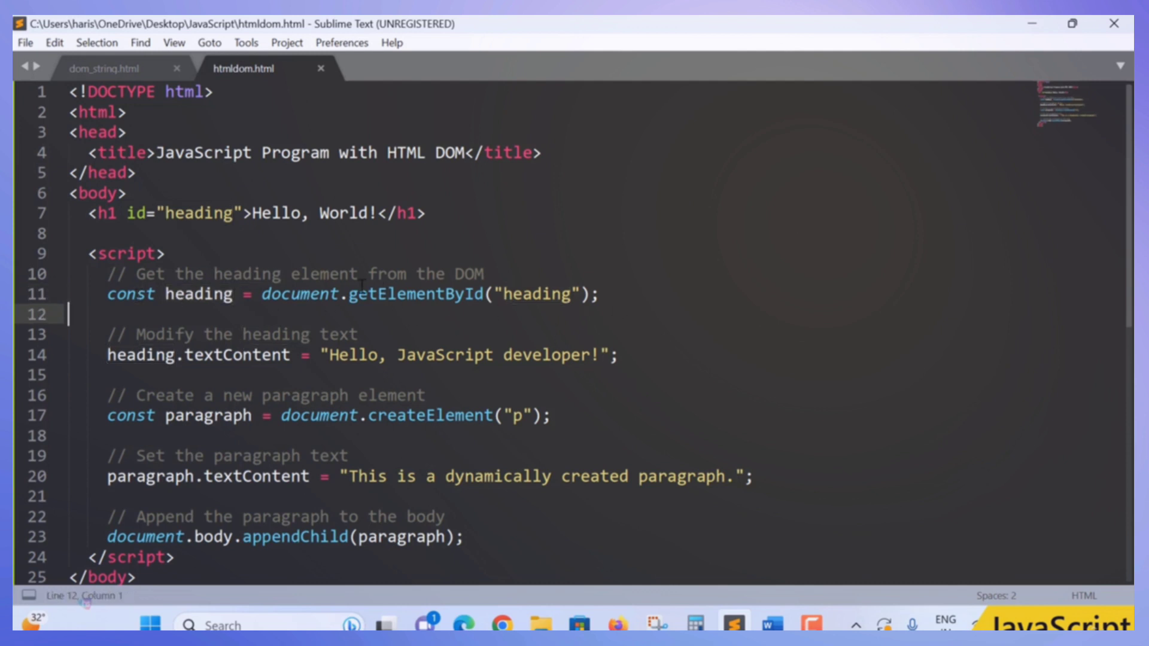
# Step: Trace how document.getElementById uses the h1's "heading" id to fill the heading constant, and look over the rest of the code
pyautogui.moveTo(129, 213); pyautogui.dragTo(435, 206)
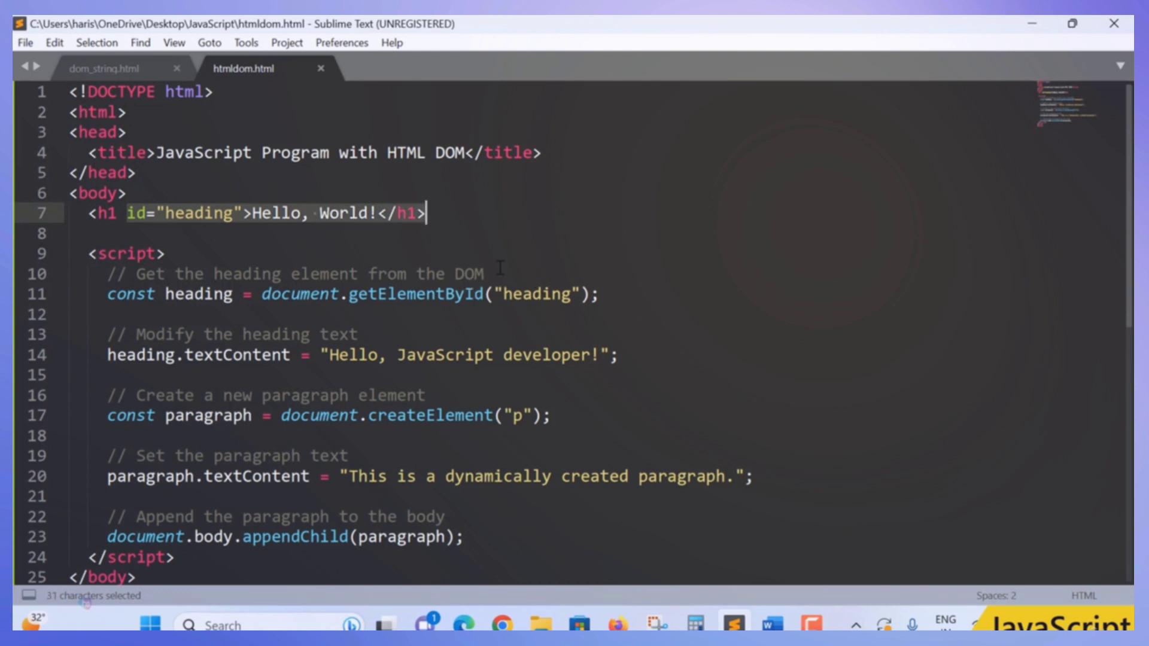
pyautogui.doubleClick(298, 273)
pyautogui.moveTo(484, 274); pyautogui.dragTo(233, 274)
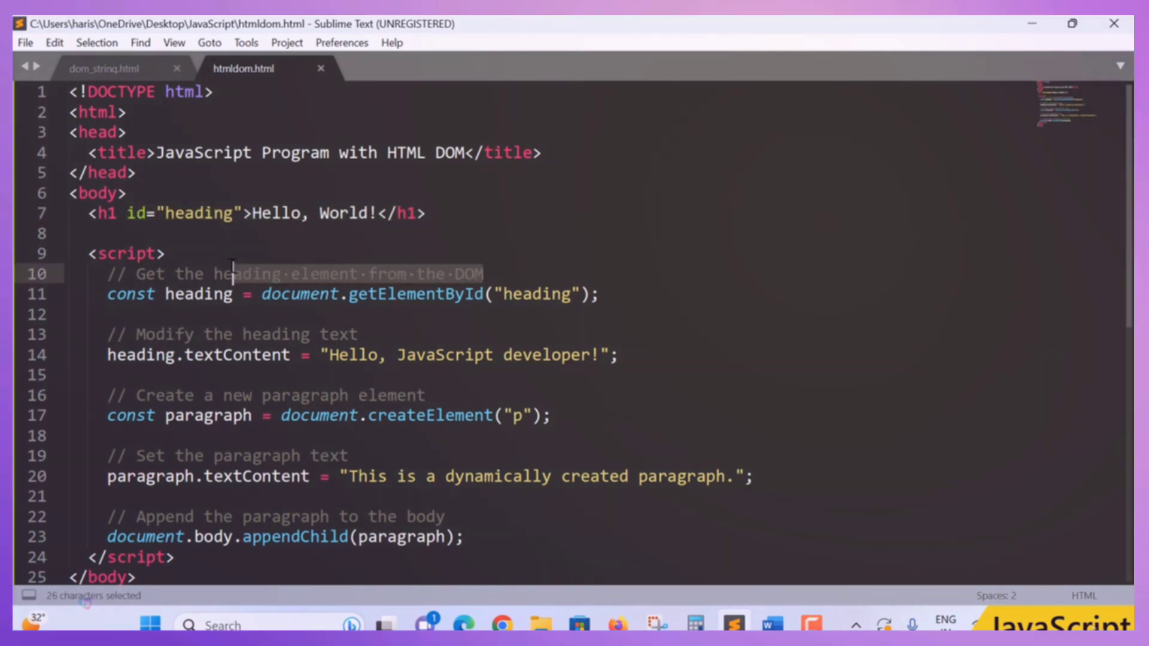
pyautogui.doubleClick(200, 213)
pyautogui.doubleClick(302, 295)
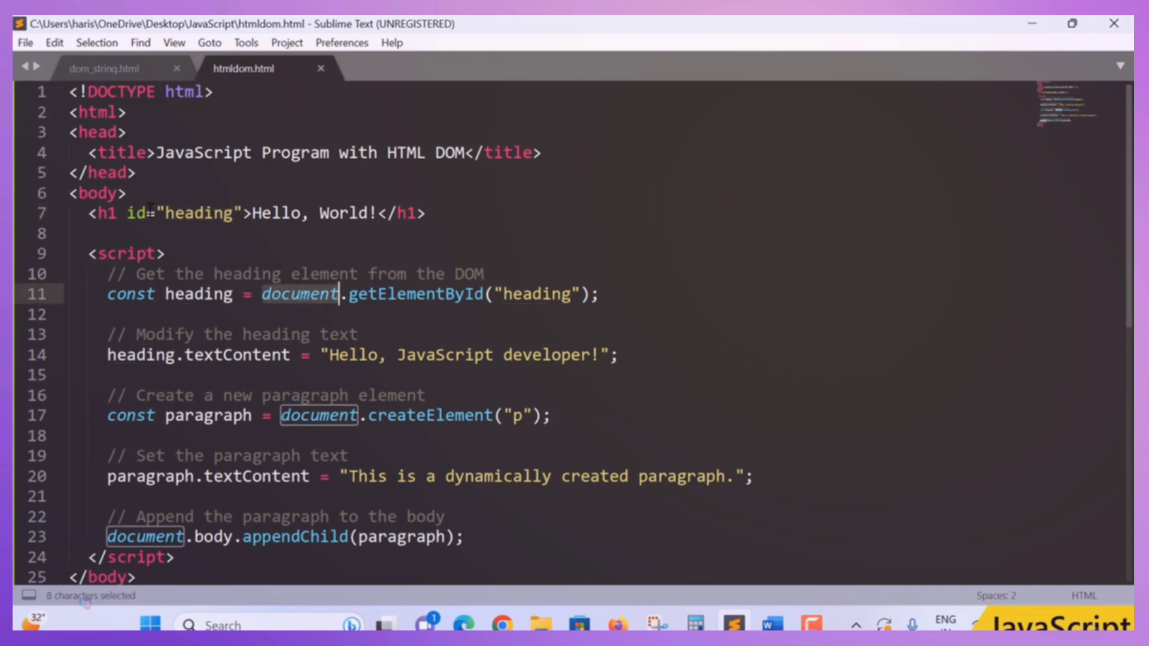
pyautogui.doubleClick(127, 213)
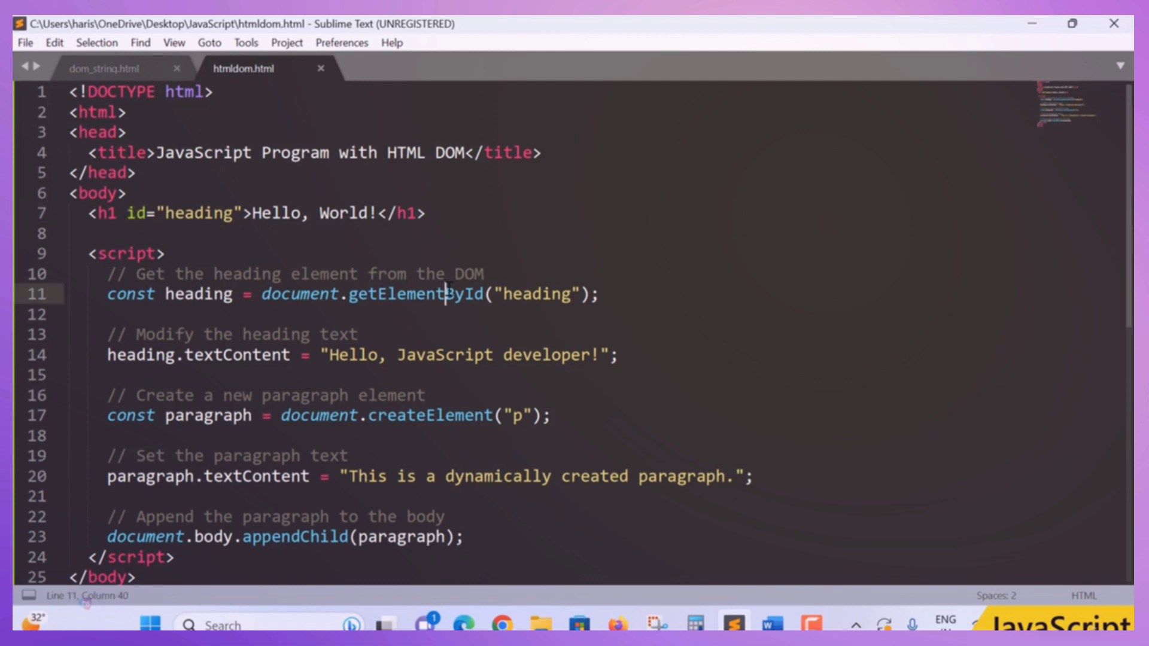
pyautogui.doubleClick(443, 293)
pyautogui.doubleClick(194, 214)
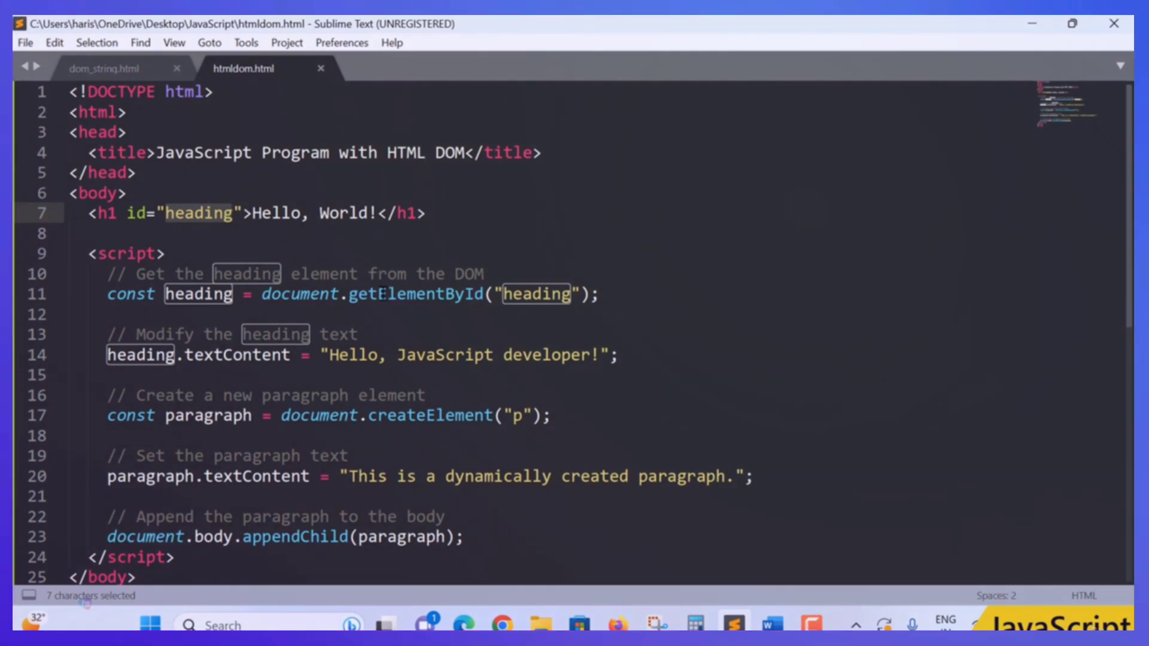
pyautogui.doubleClick(195, 294)
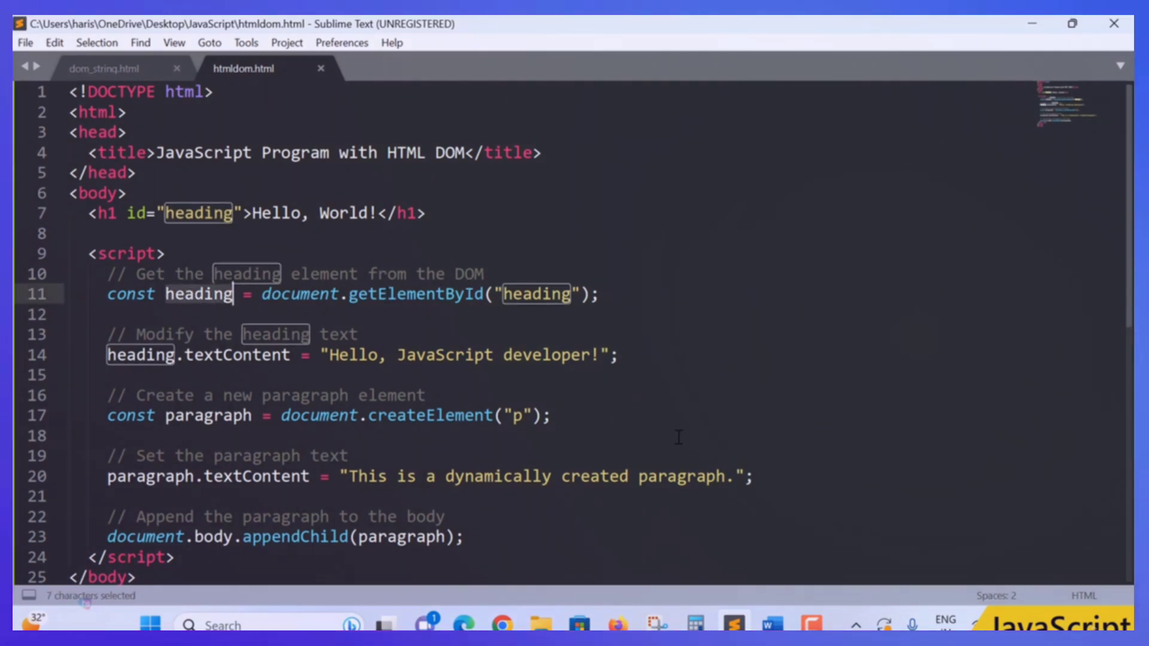
pyautogui.click(755, 389)
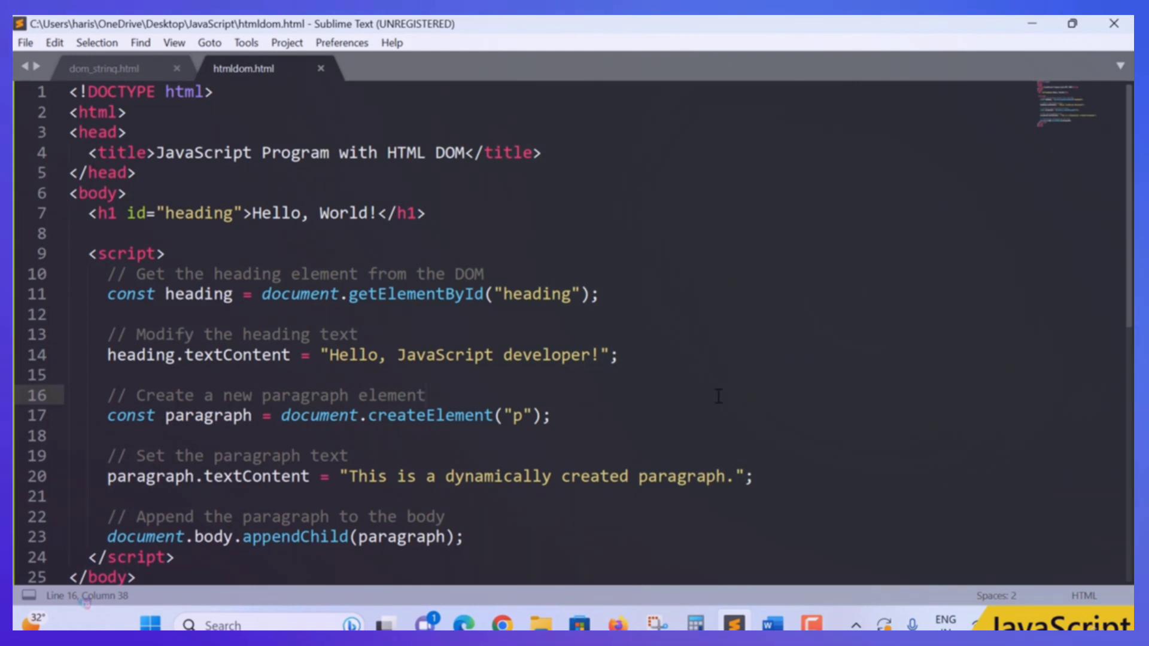
pyautogui.scroll(-1, 727, 395)
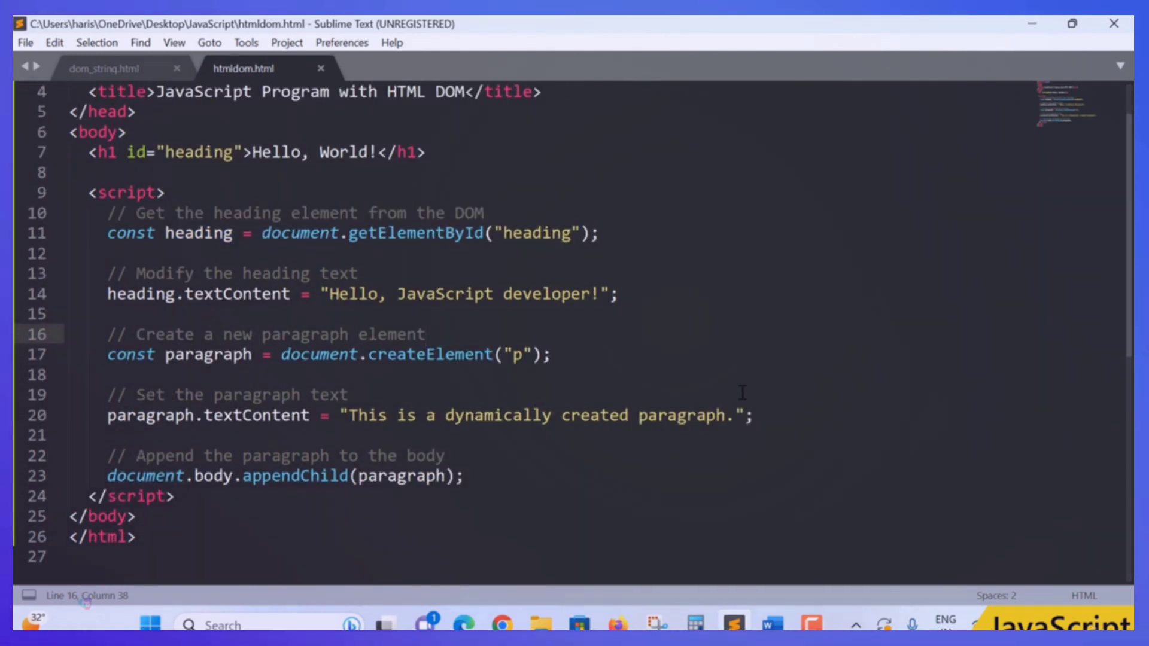
pyautogui.scroll(1, 741, 392)
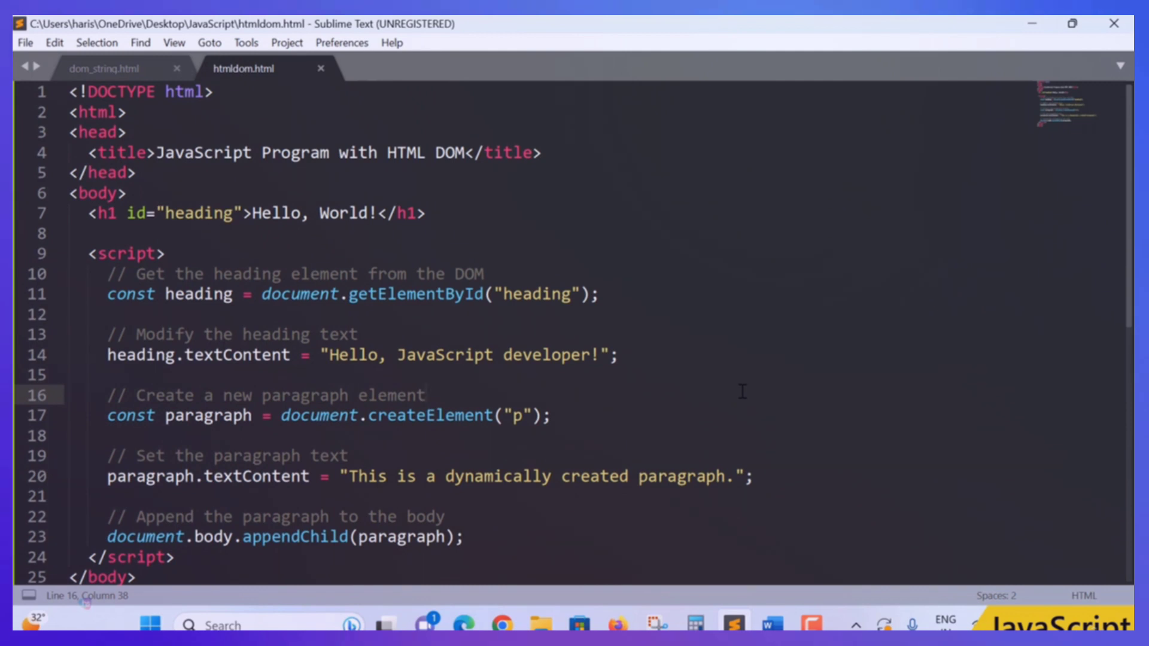